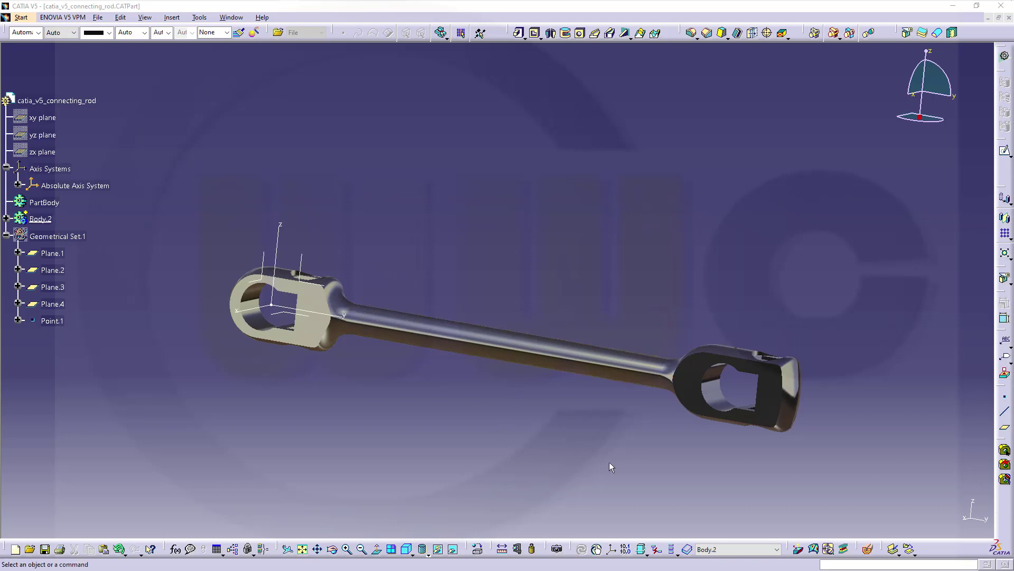
Step: Inspect the finished example in Drawing1 and orbit the connecting rod model
left_click(231, 18)
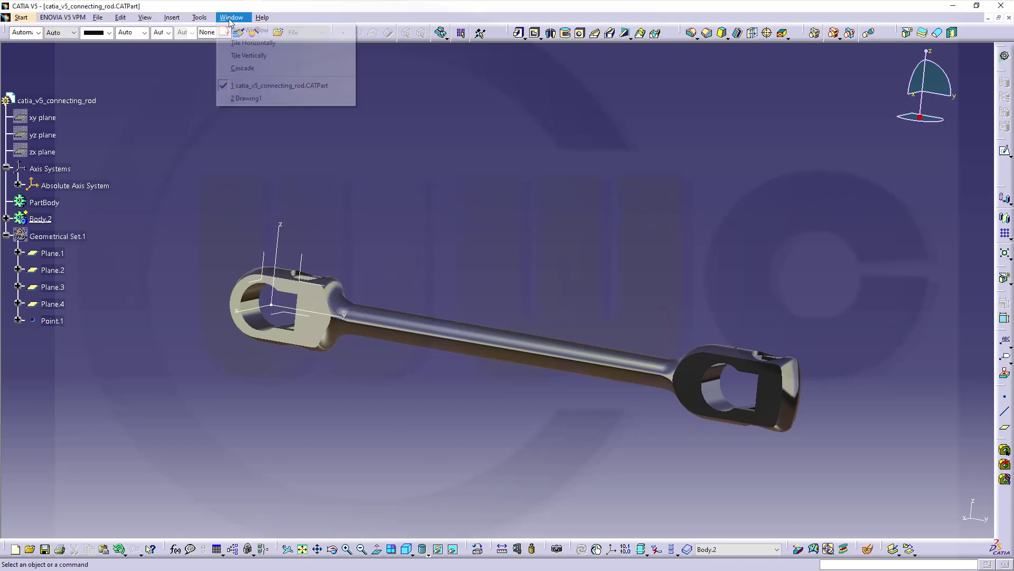
left_click(244, 98)
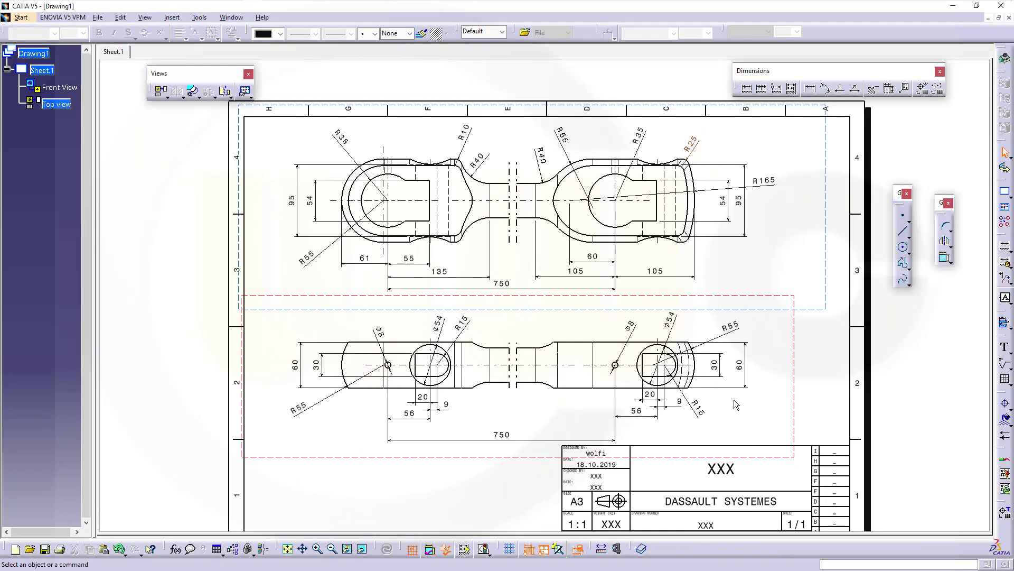
middle_click_drag(739, 404, 214, 240)
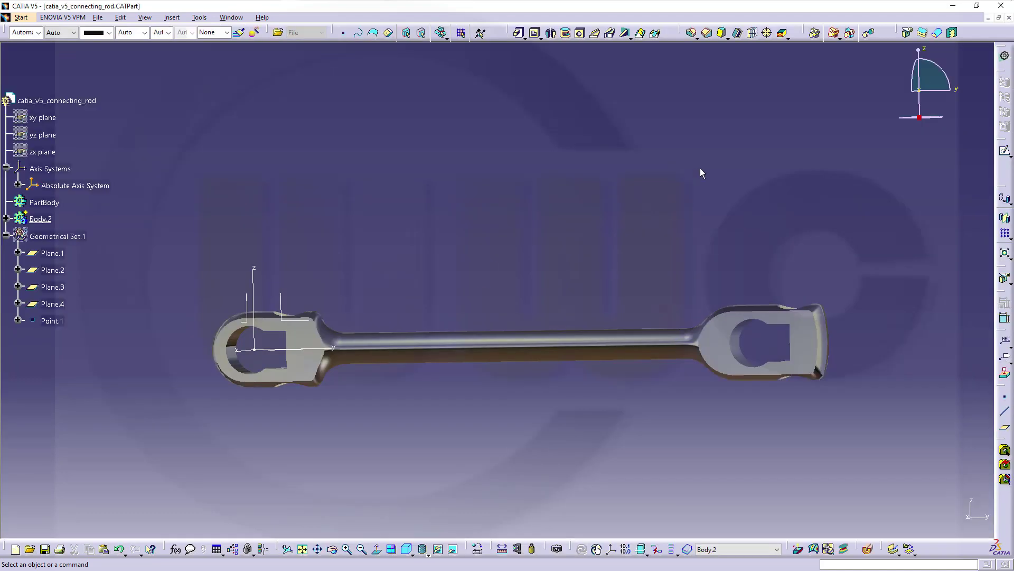
middle_click_drag(701, 173, 702, 210)
Step: Create a new Drafting drawing in ISO A3 landscape format
left_click(1005, 57)
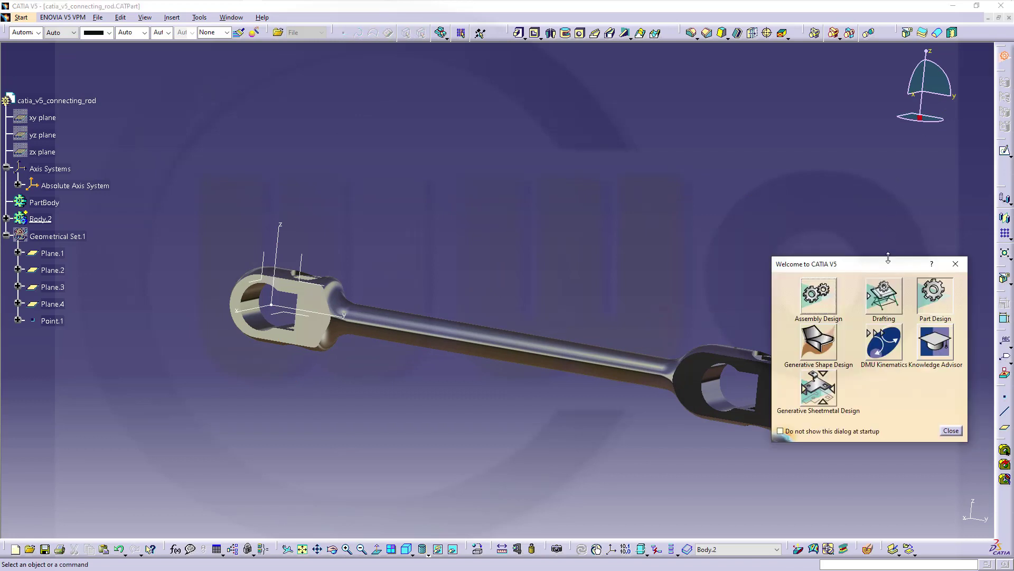
left_click(891, 302)
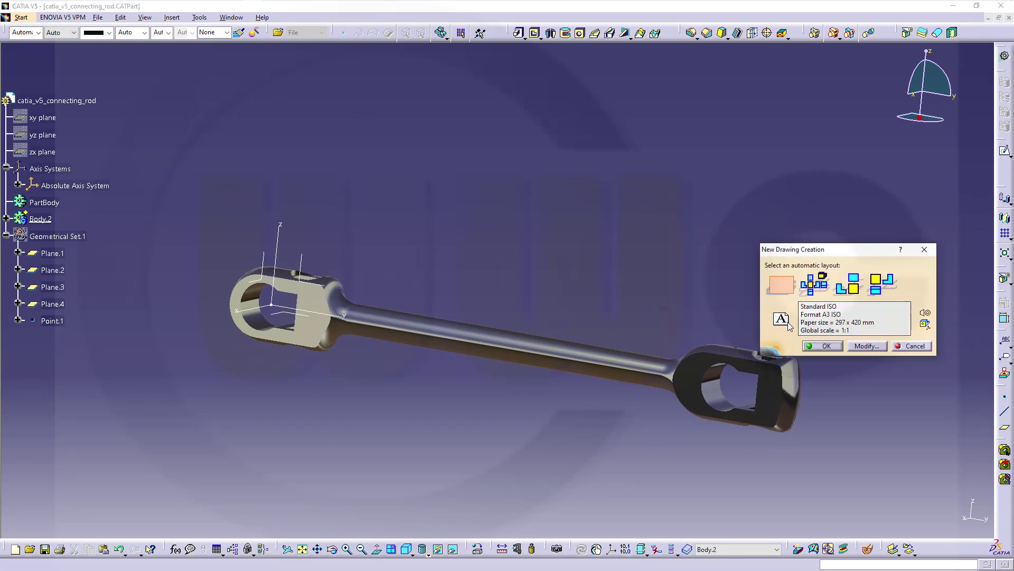
left_click(868, 345)
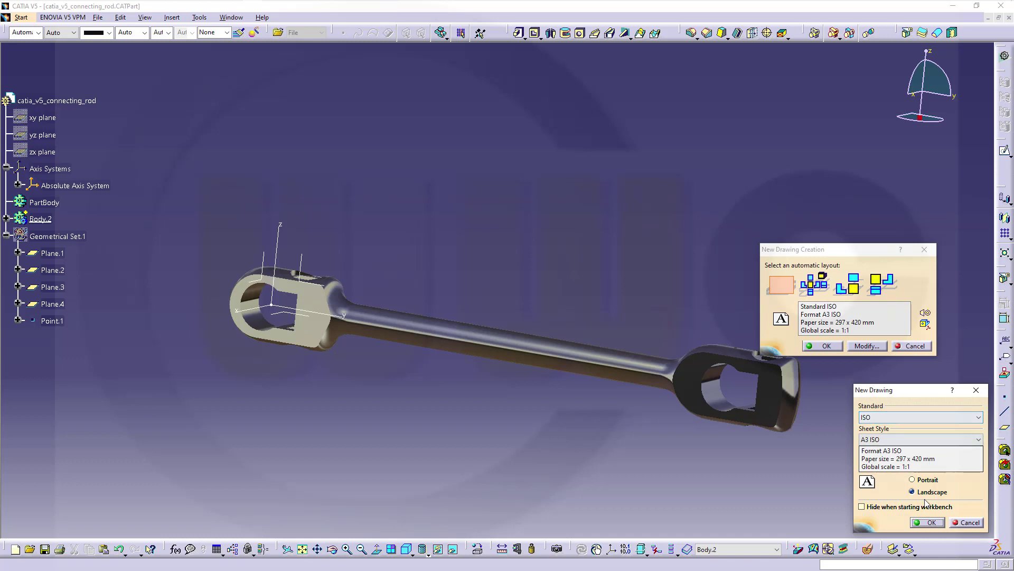
left_click(928, 523)
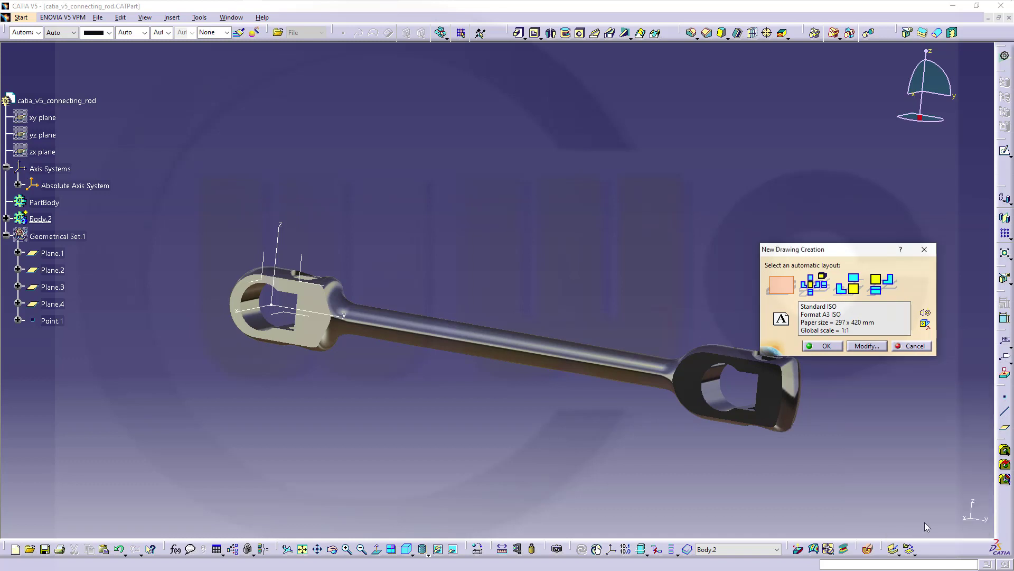
left_click(827, 346)
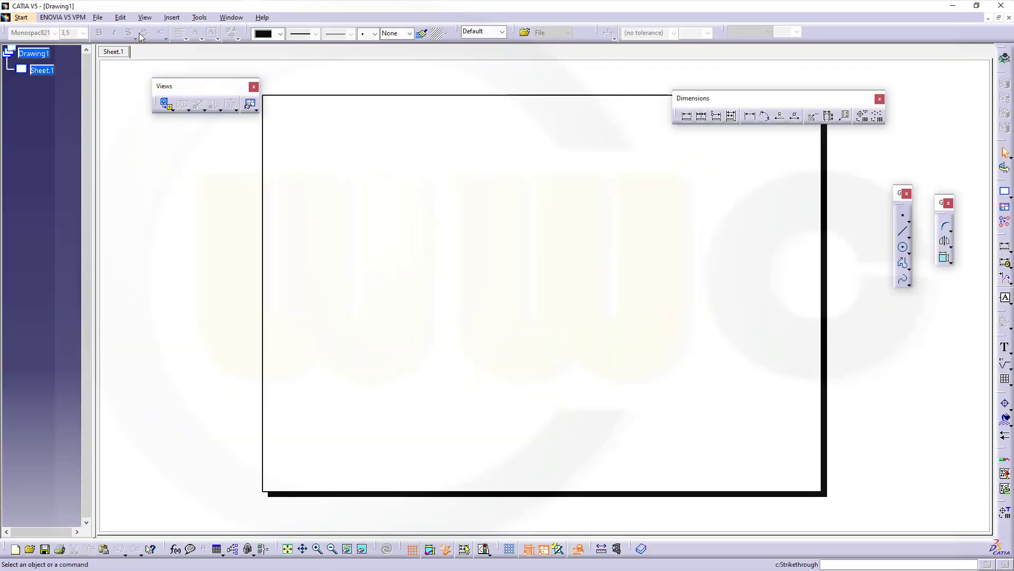
Step: Add the Drawing Titleblock Sample 1 frame and title block in the sheet background, then return to working views
left_click(120, 17)
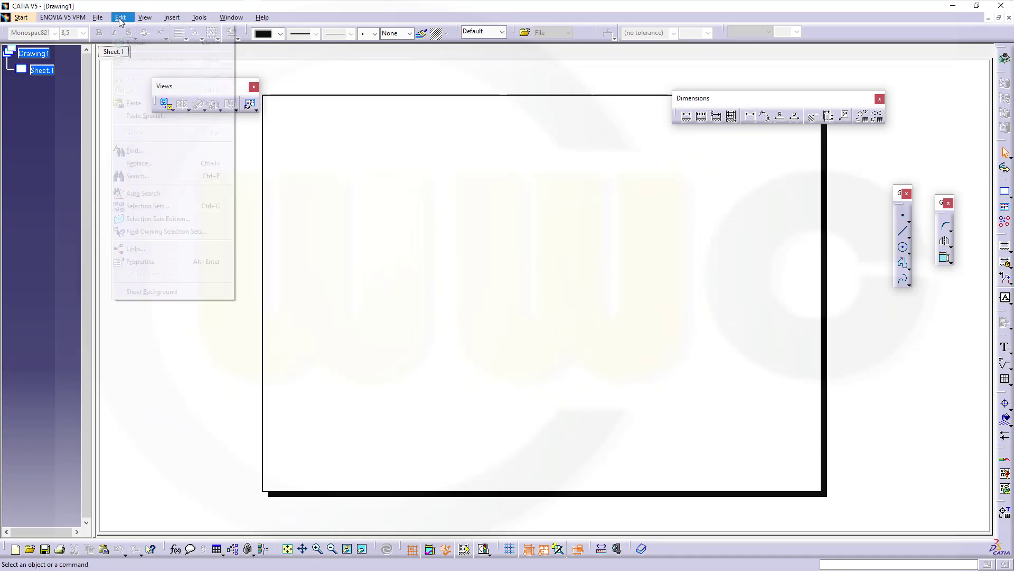
left_click(177, 296)
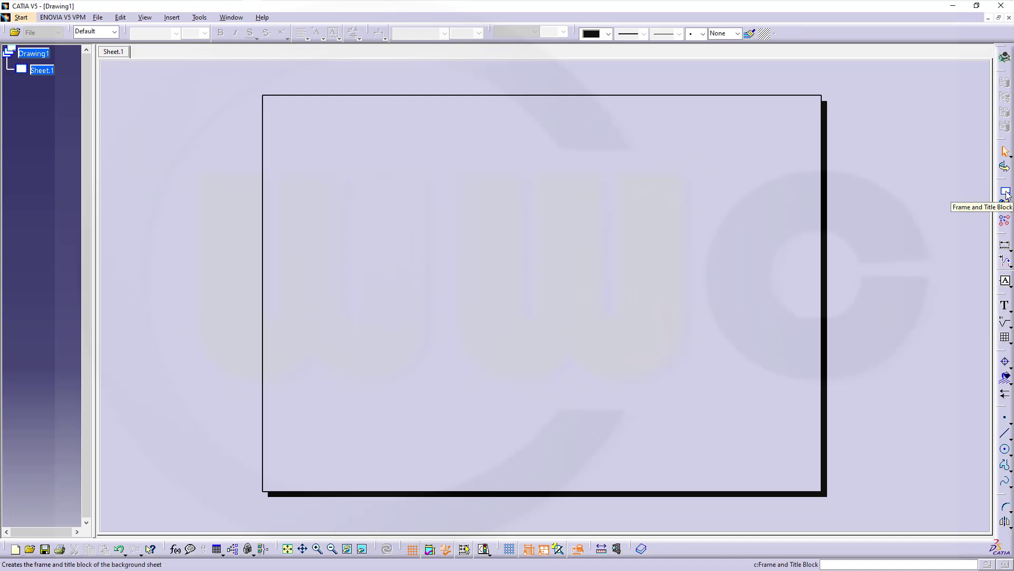
left_click(1005, 193)
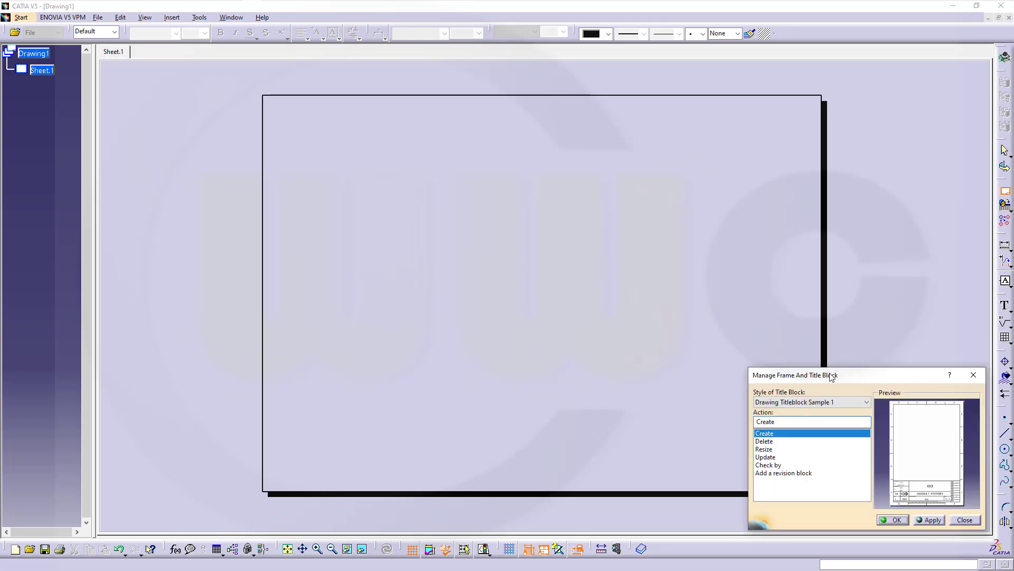
left_click(897, 519)
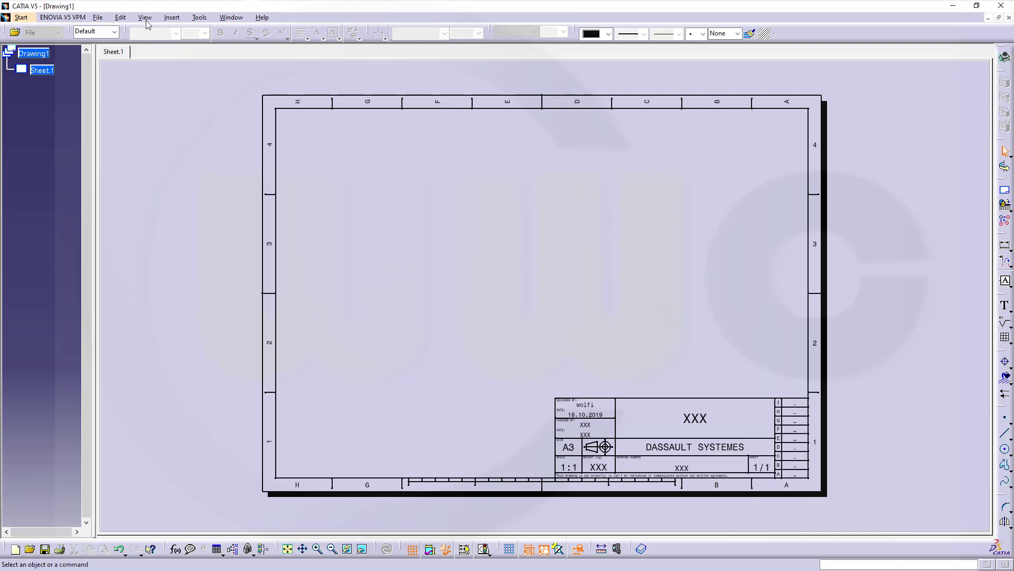
left_click(121, 18)
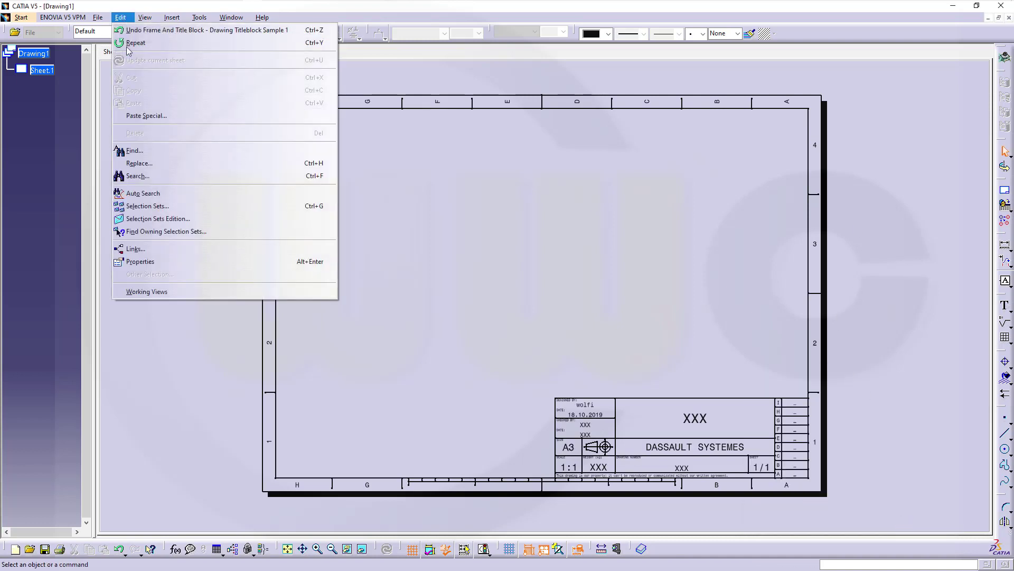
left_click(175, 291)
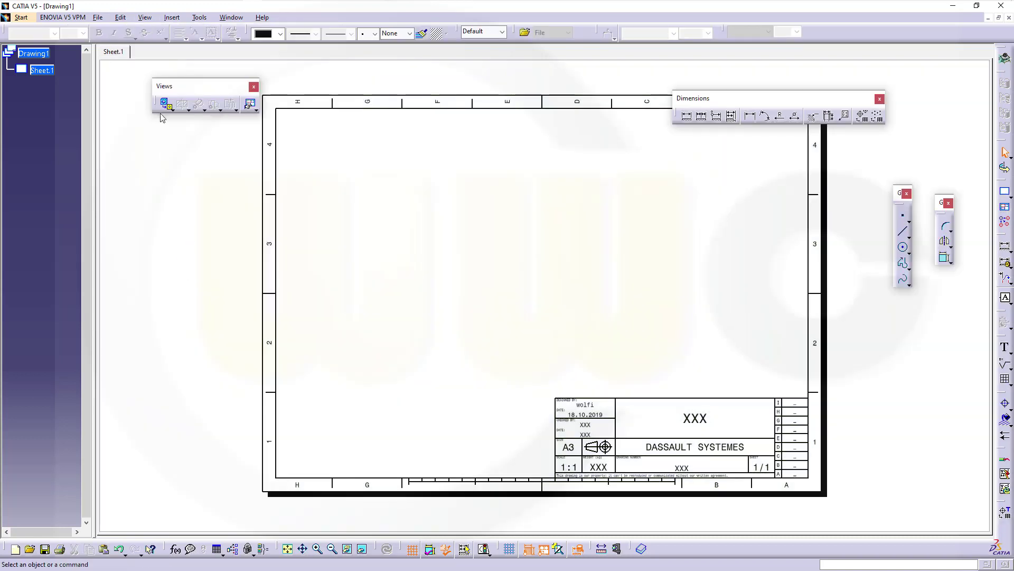
Step: Start an Advanced Front View named Front View with scale 1:2
left_click(172, 110)
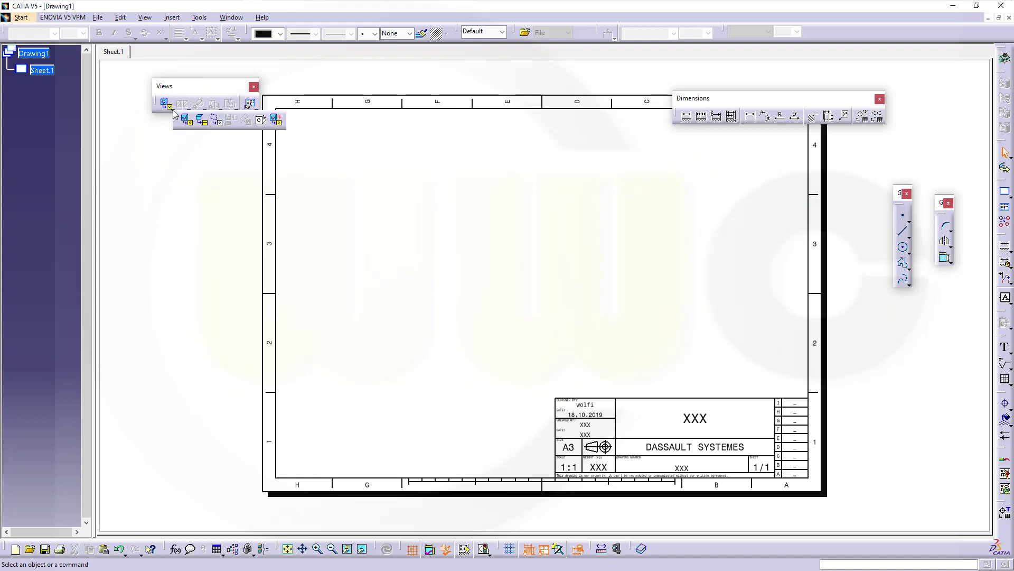
left_click(277, 121)
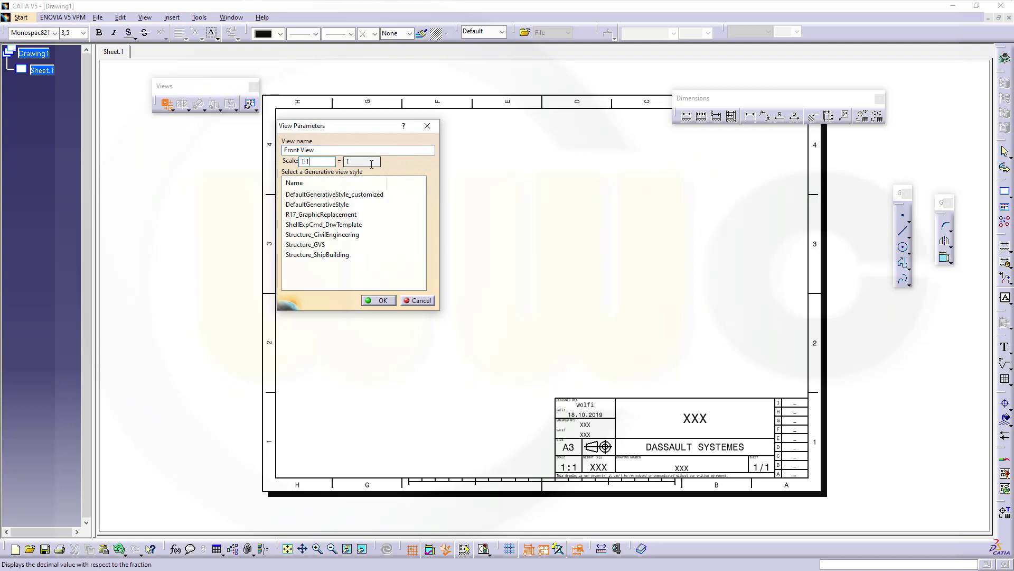
key("BackSpace")
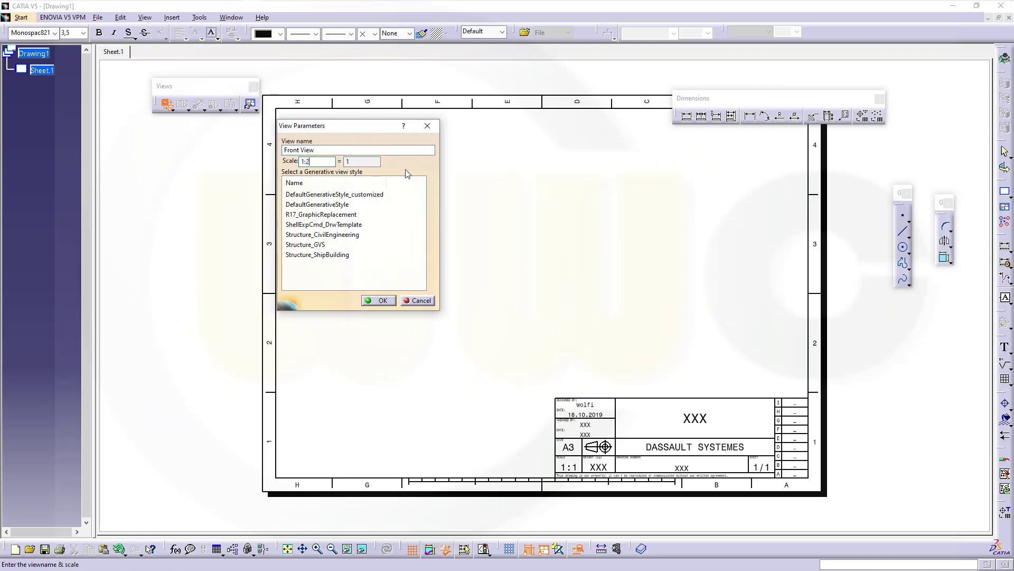
left_click(380, 300)
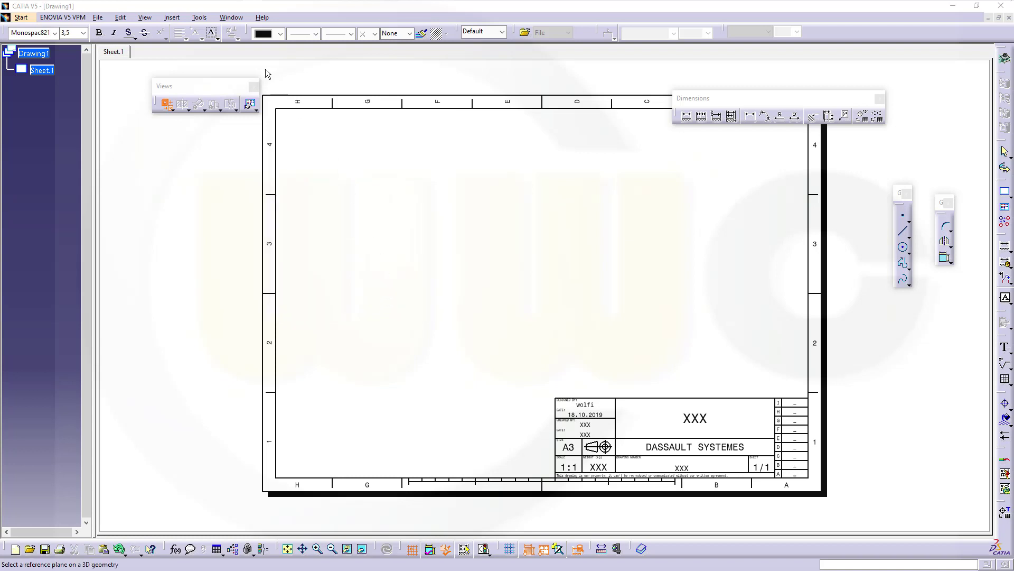
Step: Generate the front view from the connecting rod's YZ plane and drag it toward the sheet top
left_click(224, 19)
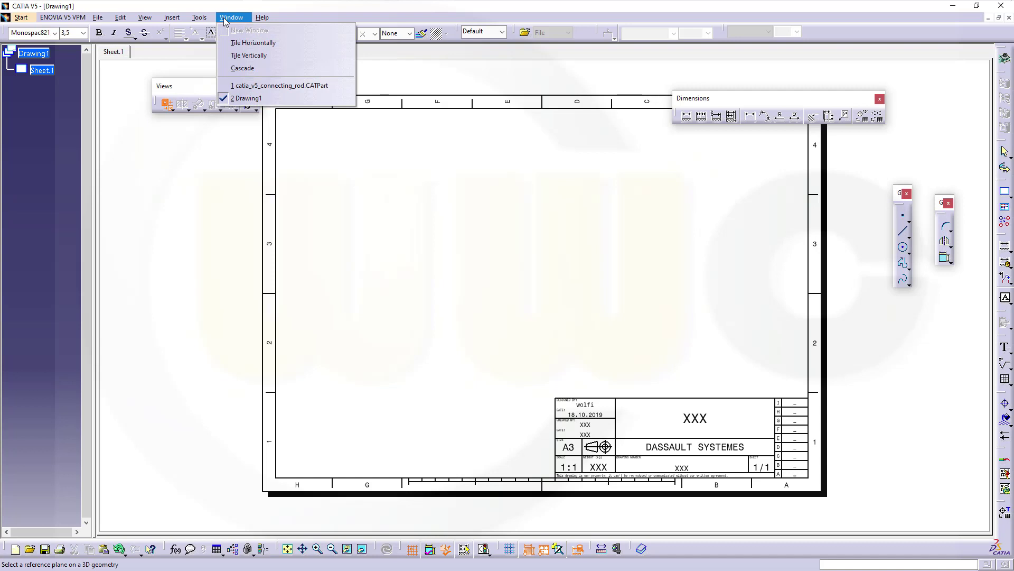
left_click(261, 85)
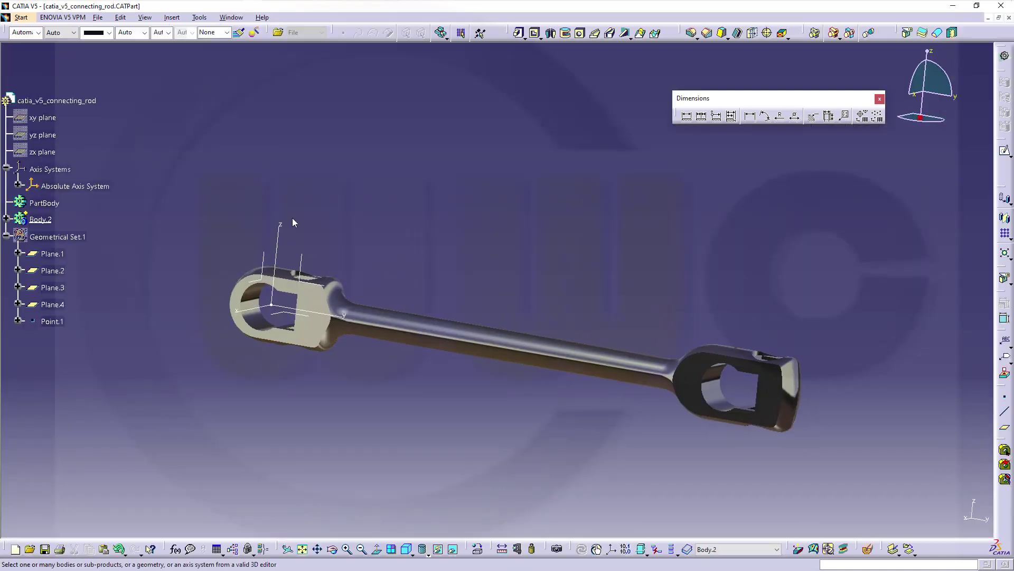
left_click(310, 262)
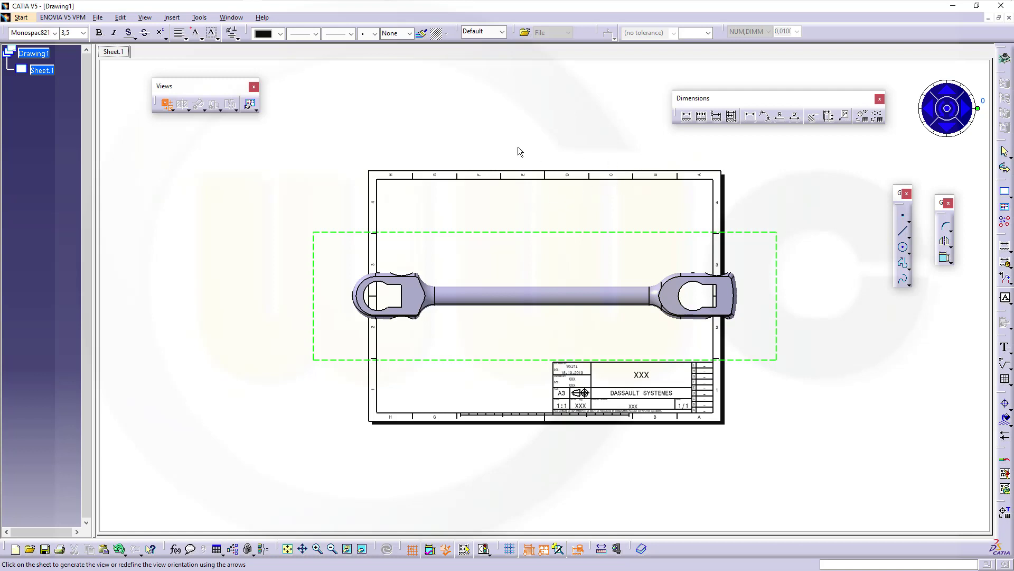
left_click(467, 137)
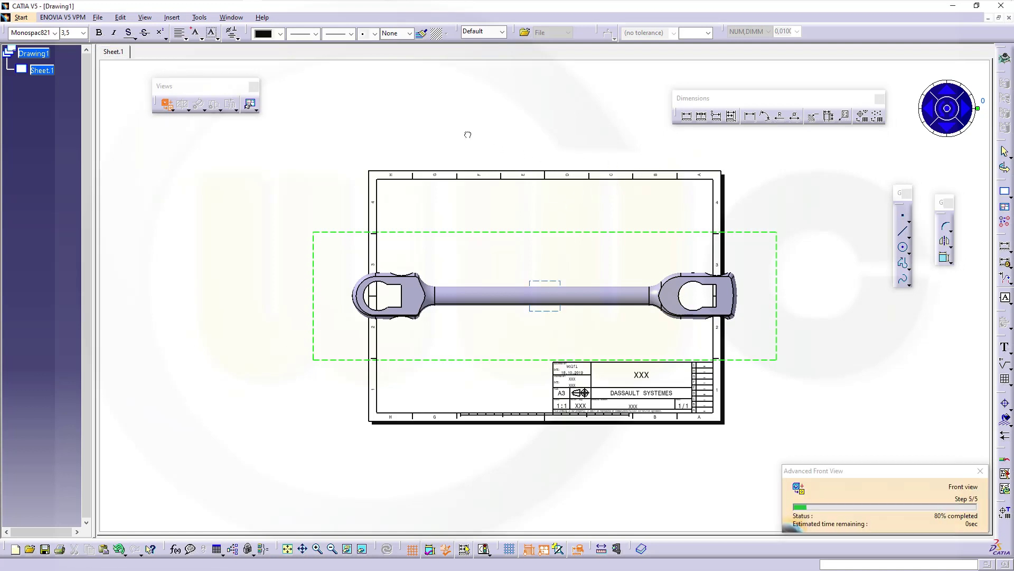
left_click_drag(473, 260, 519, 185)
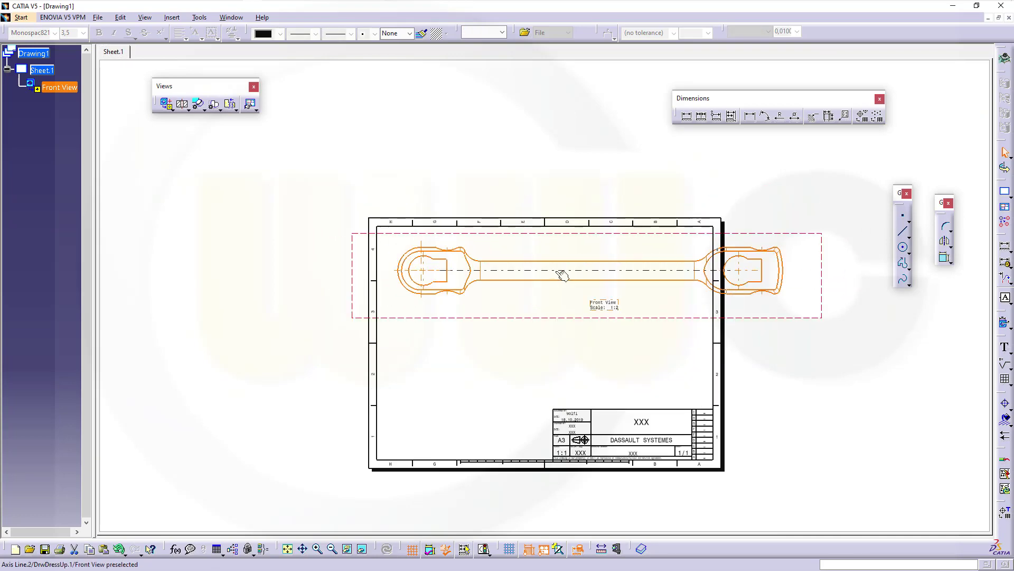
Step: Move the front view into the upper sheet half and delete its 'Front View Scale 1:2' label
mouse_move(561, 280)
middle_mouse_down()
mouse_move(558, 251)
mouse_move(537, 267)
mouse_move(630, 333)
middle_mouse_up()
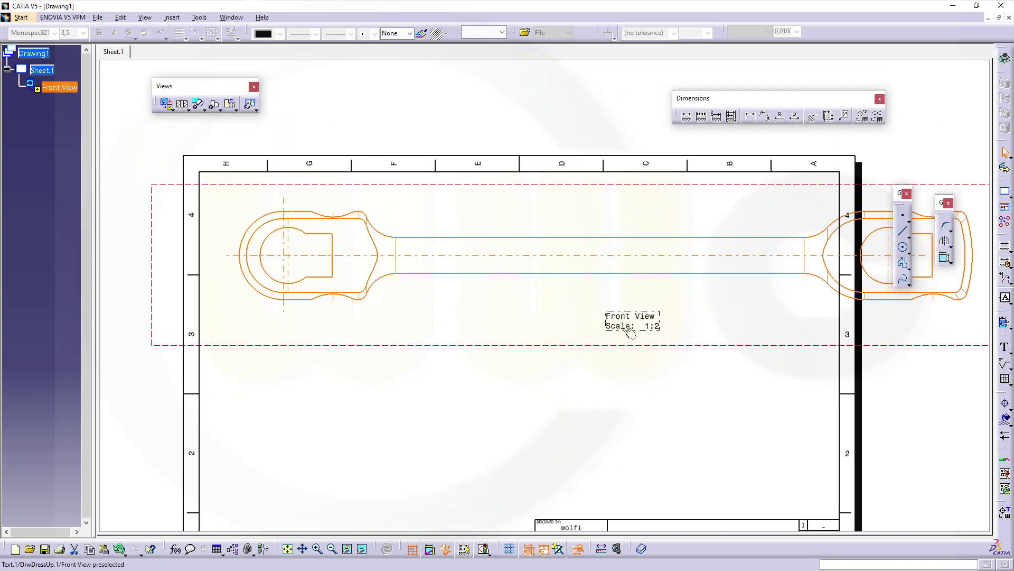
left_click(623, 329)
key("Delete")
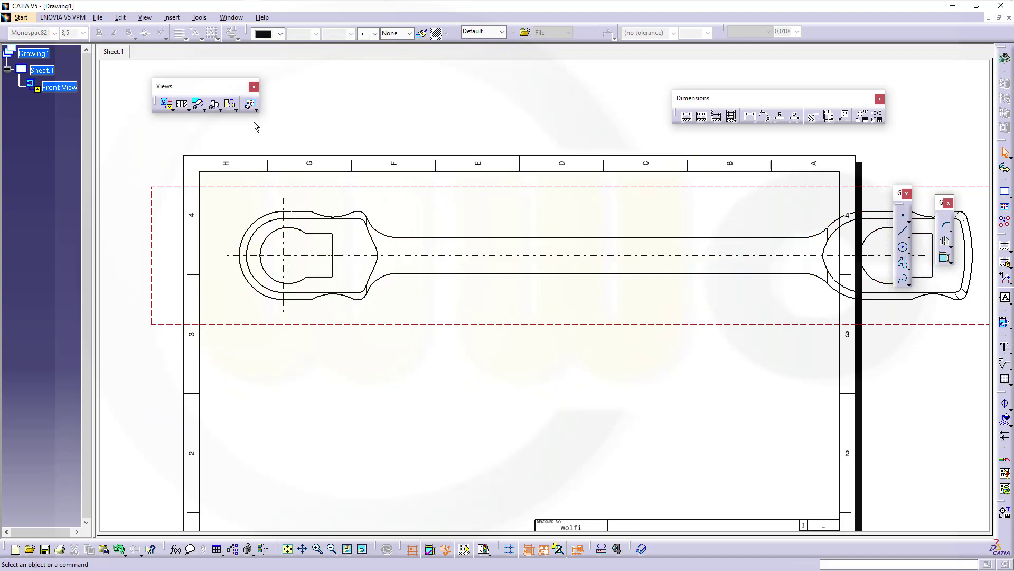
Step: Begin a broken view with a vertical first break line on the shaft near the left end
left_click(232, 105)
middle_click_drag(465, 233, 430, 329)
middle_click_drag(476, 370, 489, 188, "ctrl")
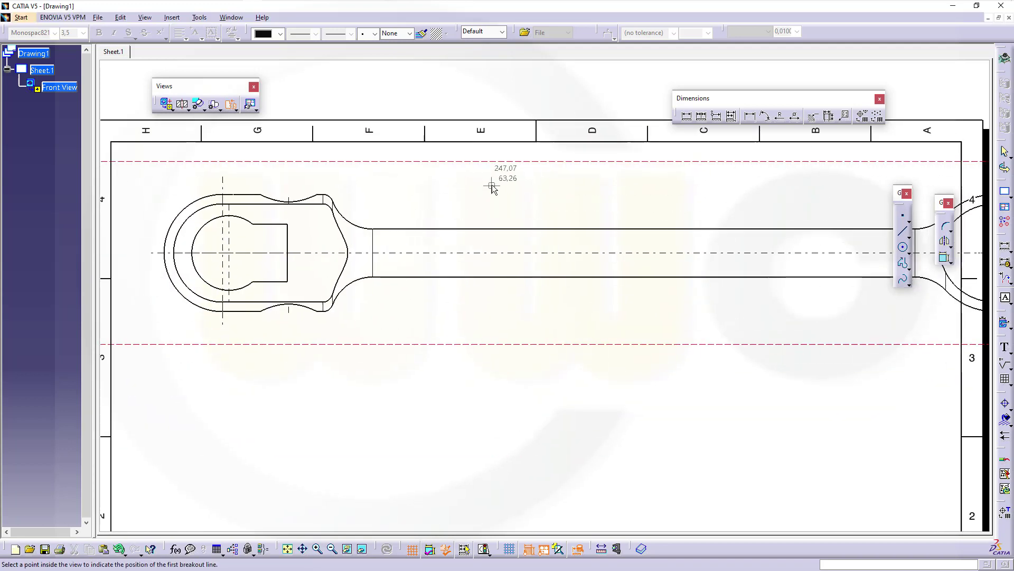
left_click(399, 254)
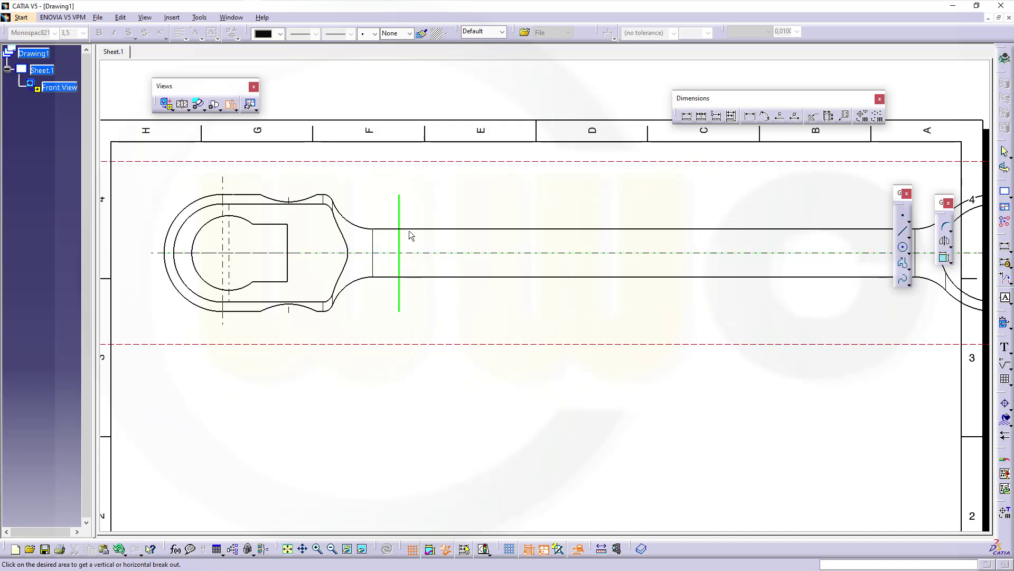
left_click(411, 208)
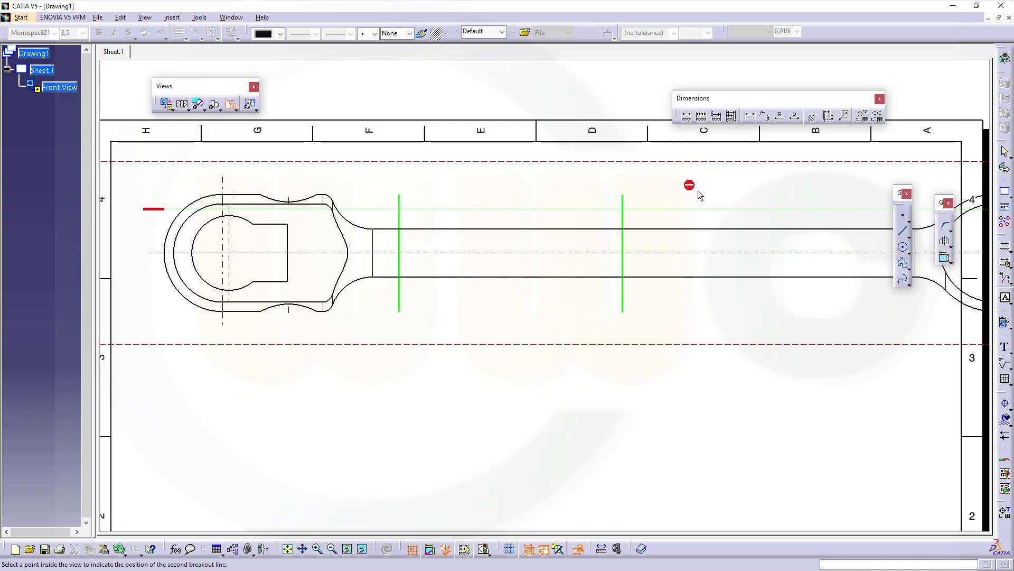
Step: Place the second break line near the right eye, generate the shortened view, and shift it right
mouse_move(656, 188)
middle_mouse_down()
mouse_move(559, 206)
mouse_move(491, 197)
middle_mouse_up()
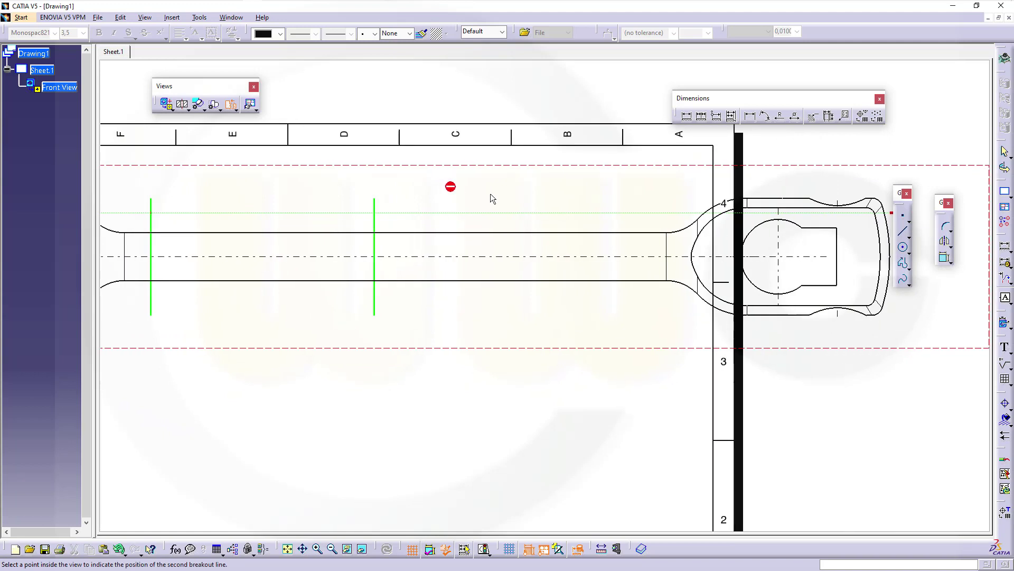
left_click(641, 257)
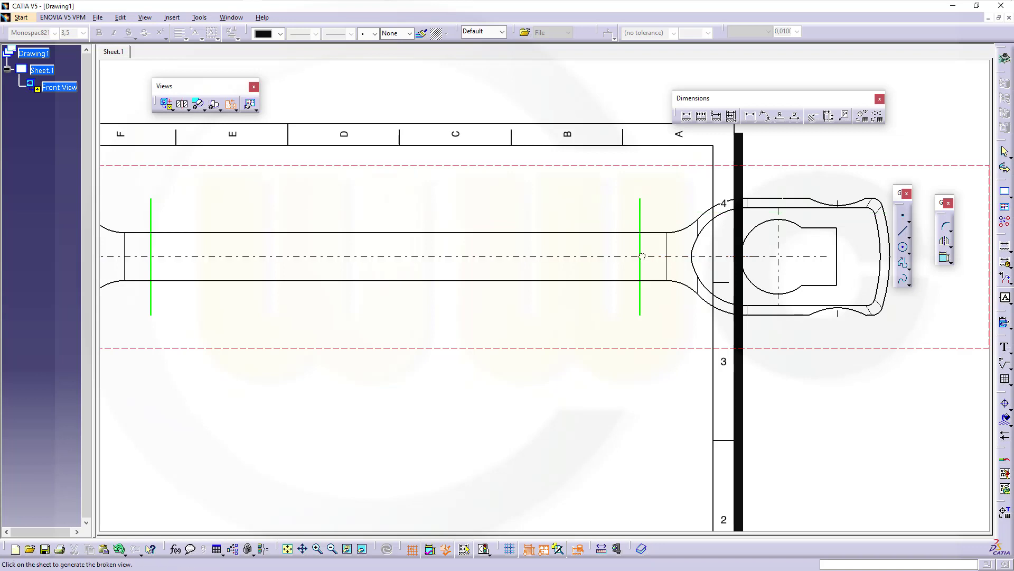
left_click(563, 375)
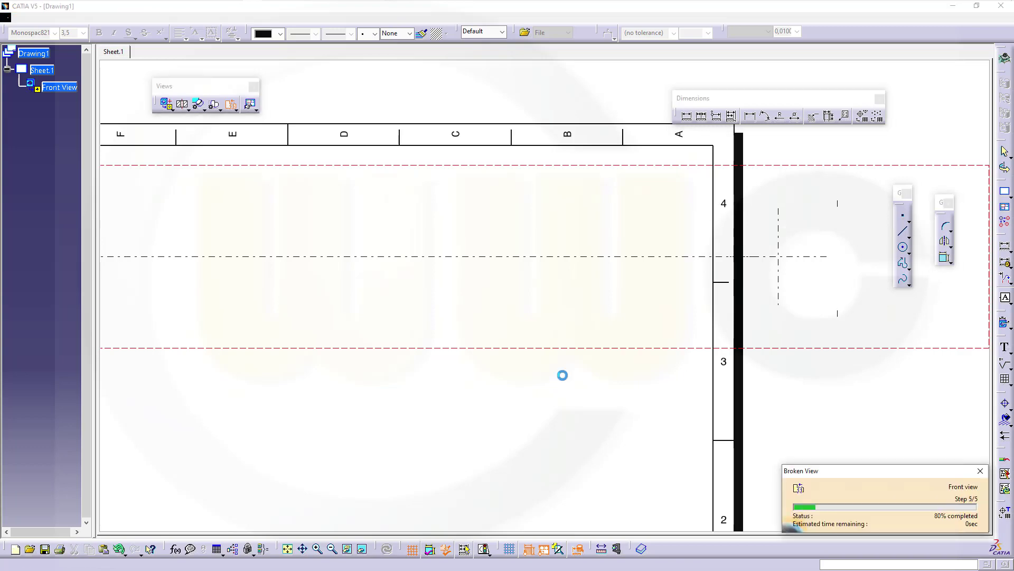
mouse_move(553, 372)
middle_mouse_down()
mouse_move(600, 339)
mouse_move(720, 344)
middle_mouse_up()
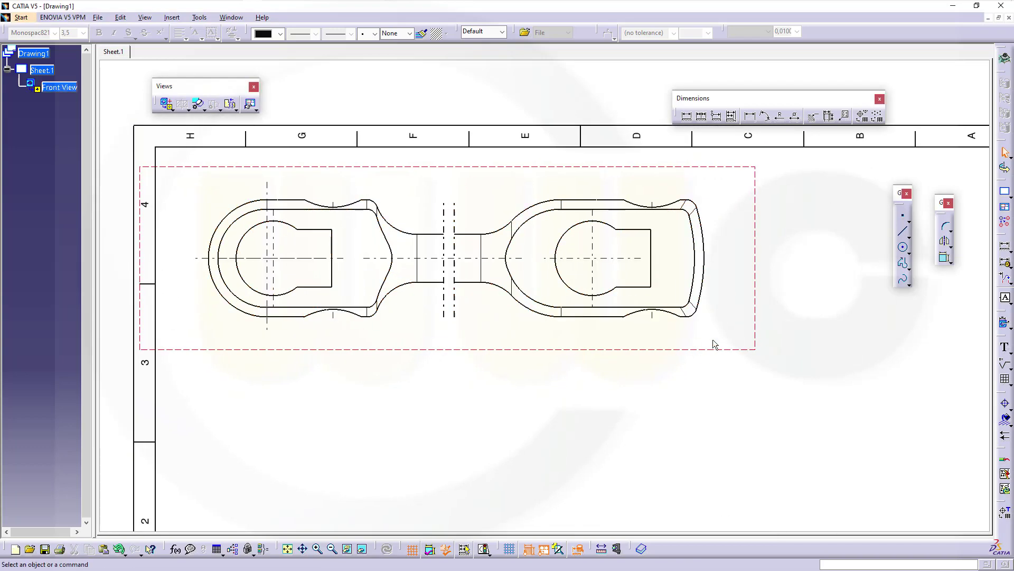
left_click_drag(761, 313, 844, 319)
Step: Project a 1:2 Top view from the front view and place it below
left_click(644, 386)
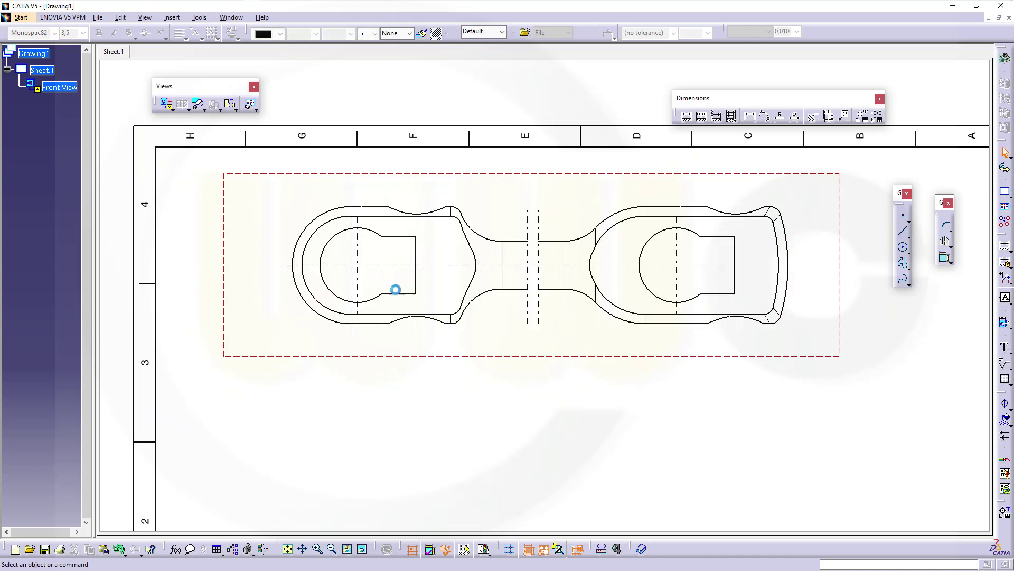
left_click(172, 110)
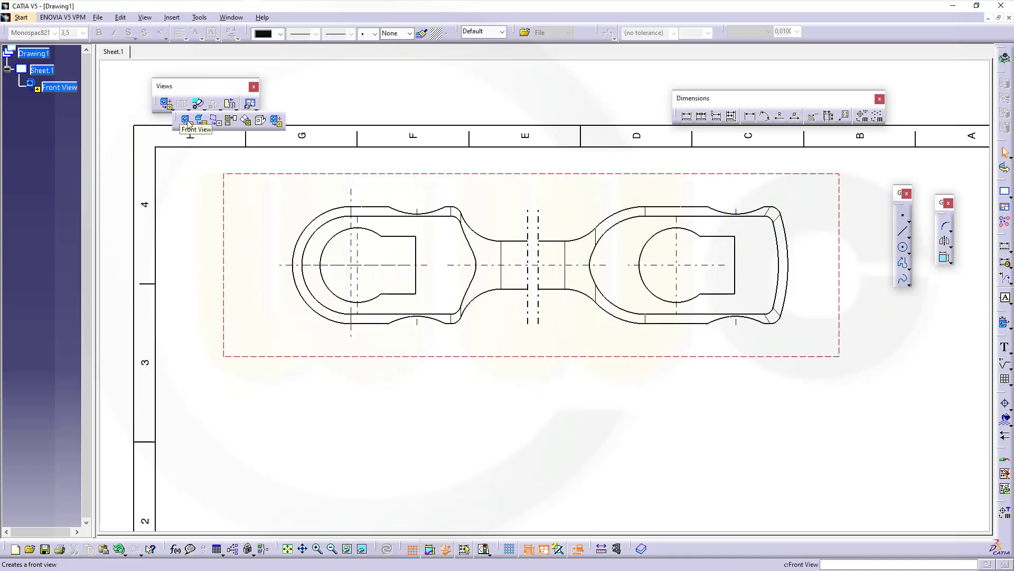
left_click(231, 121)
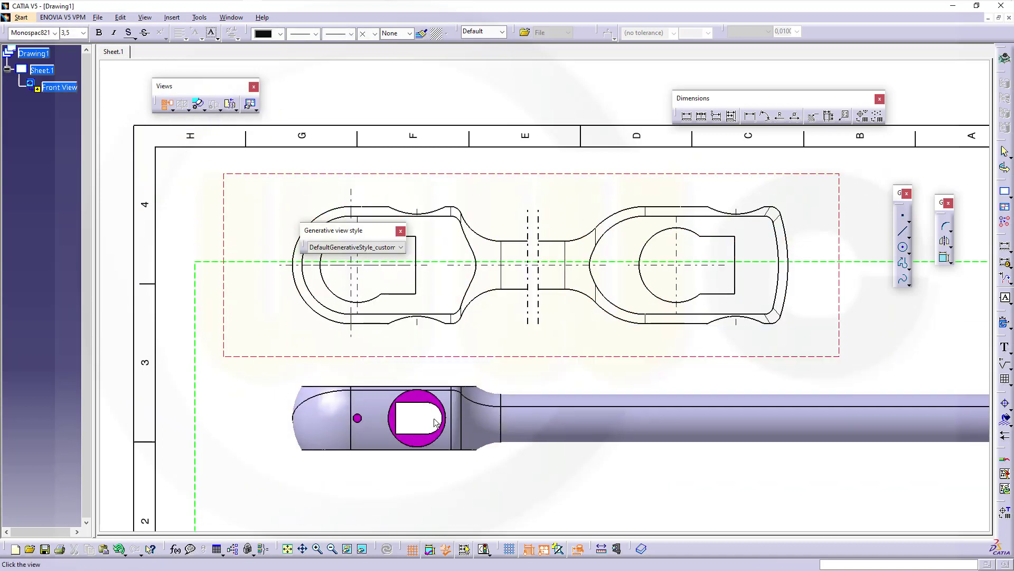
left_click(441, 443)
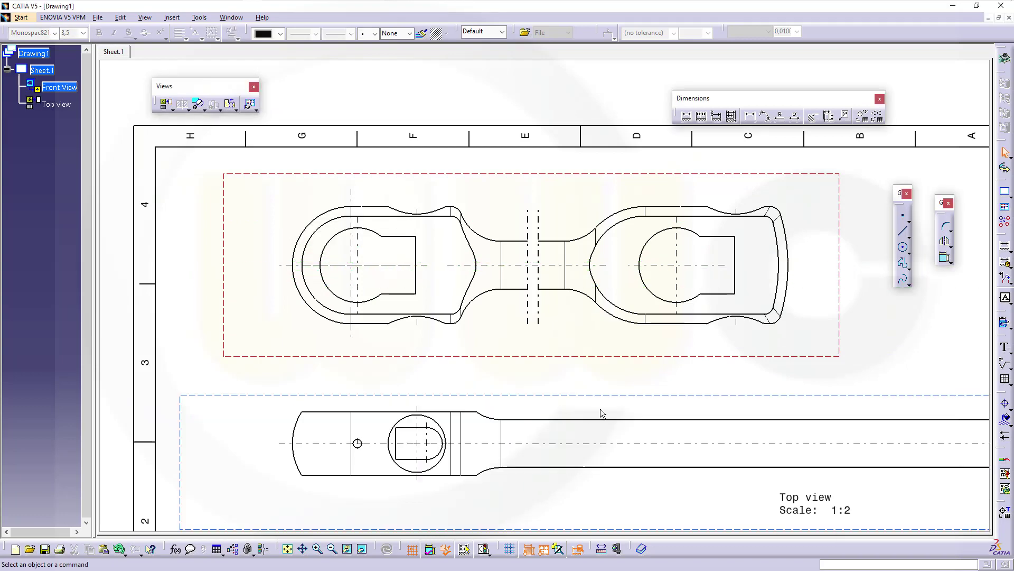
scroll(701, 383, "down", 5)
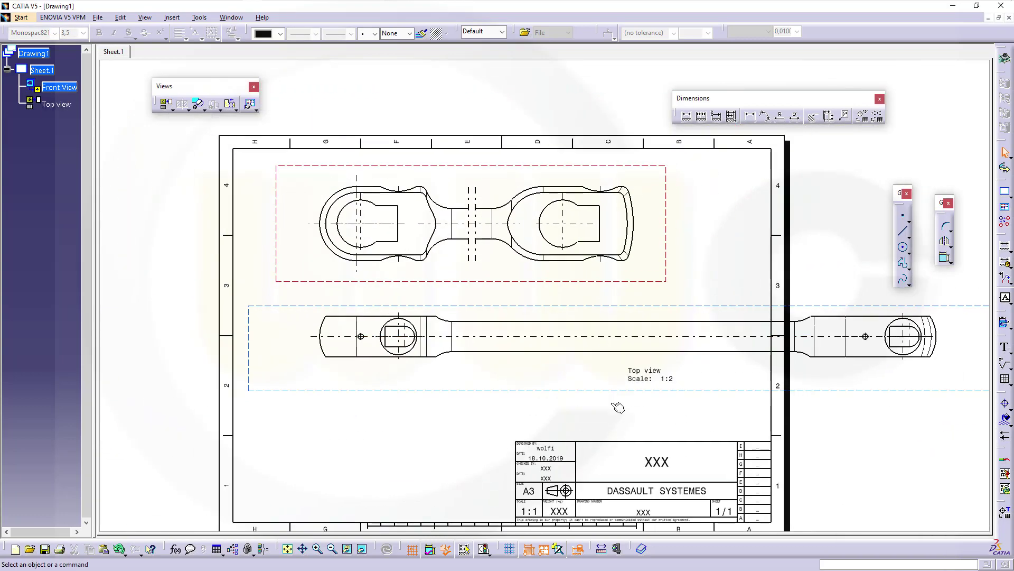
double_click(438, 305)
mouse_move(509, 411)
middle_mouse_down()
mouse_move(494, 428)
mouse_move(495, 415)
mouse_move(491, 438)
mouse_move(602, 358)
middle_mouse_up()
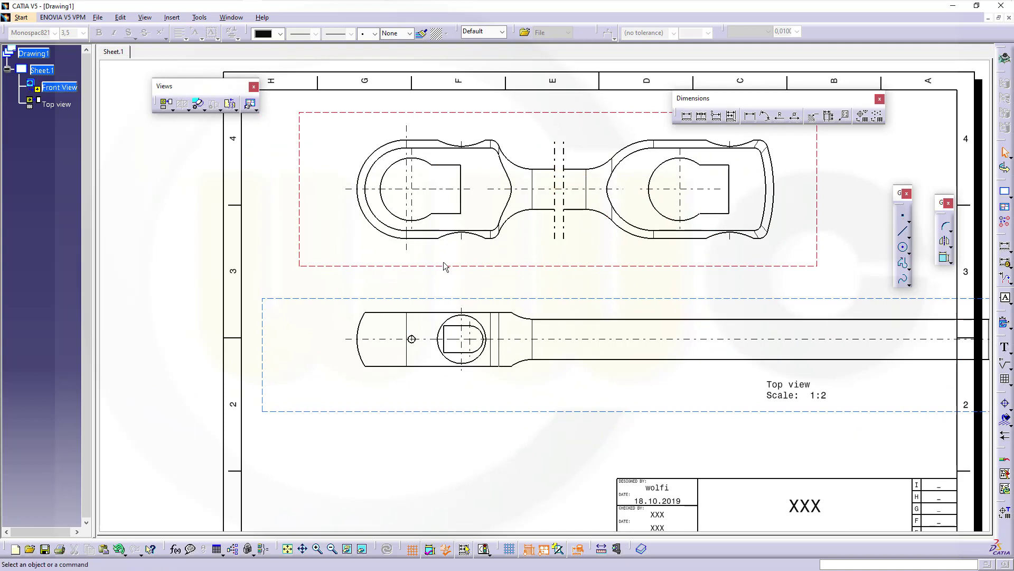
Step: Break the top view's shank with two vertical break lines matching the front view
double_click(412, 299)
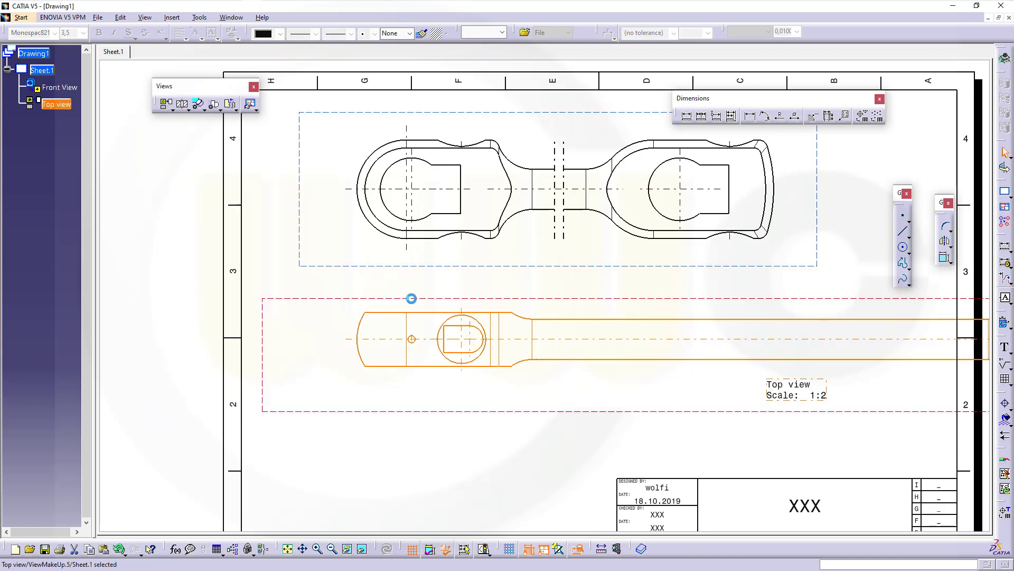
left_click(231, 105)
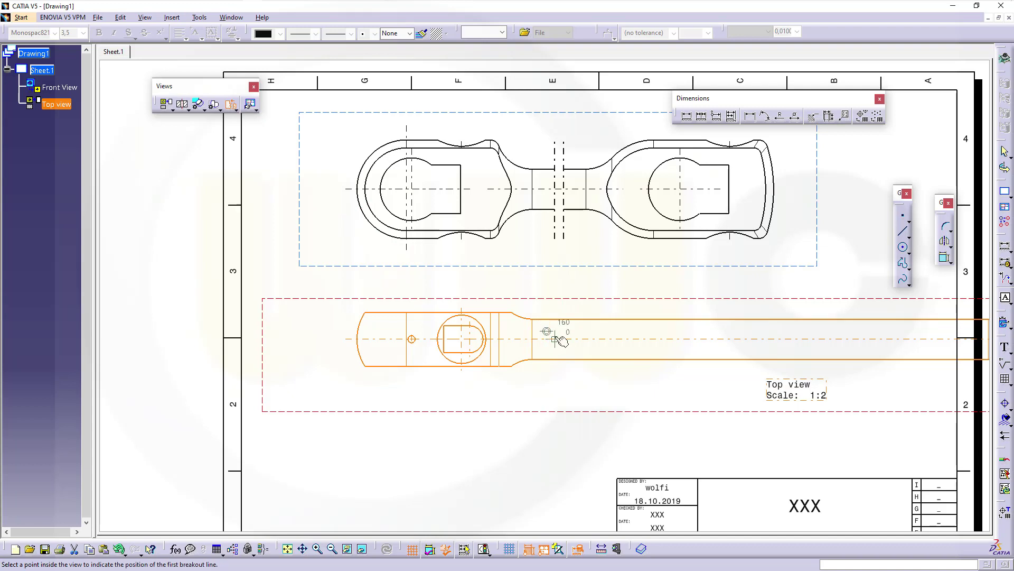
left_click(554, 339)
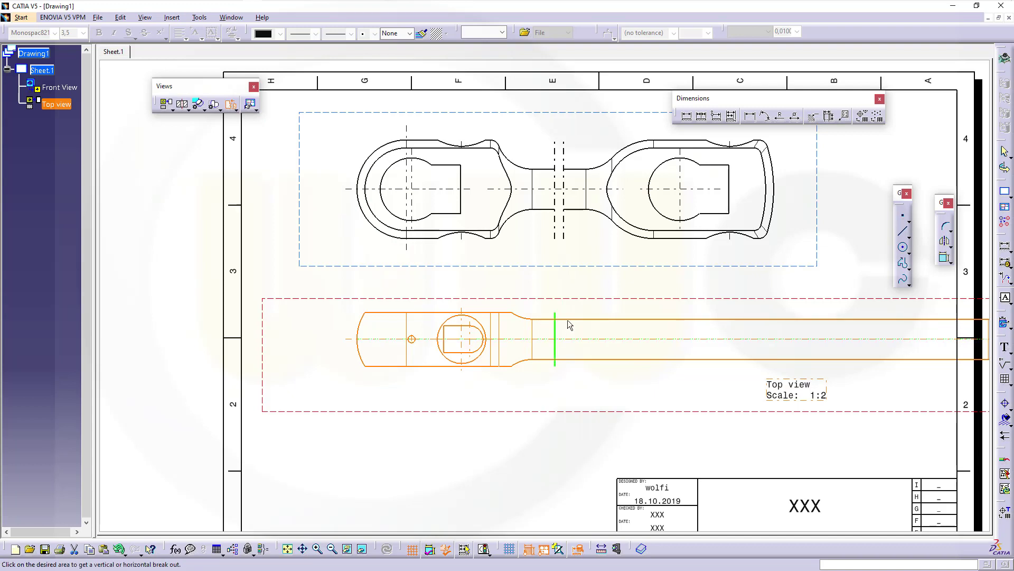
left_click(564, 316)
middle_click_drag(665, 325, 323, 318)
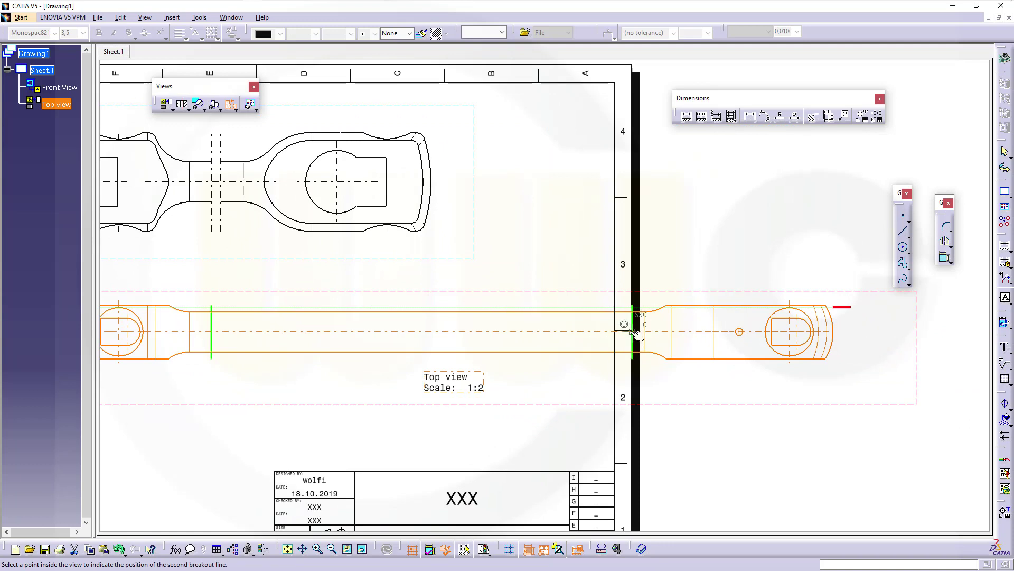
left_click(623, 332)
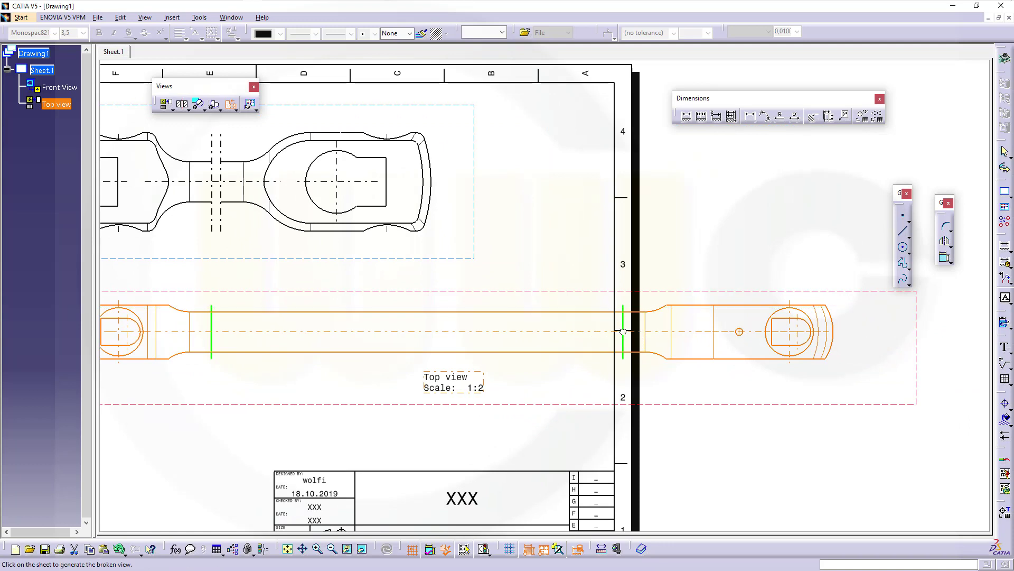
left_click(482, 430)
middle_click_drag(481, 426, 679, 390)
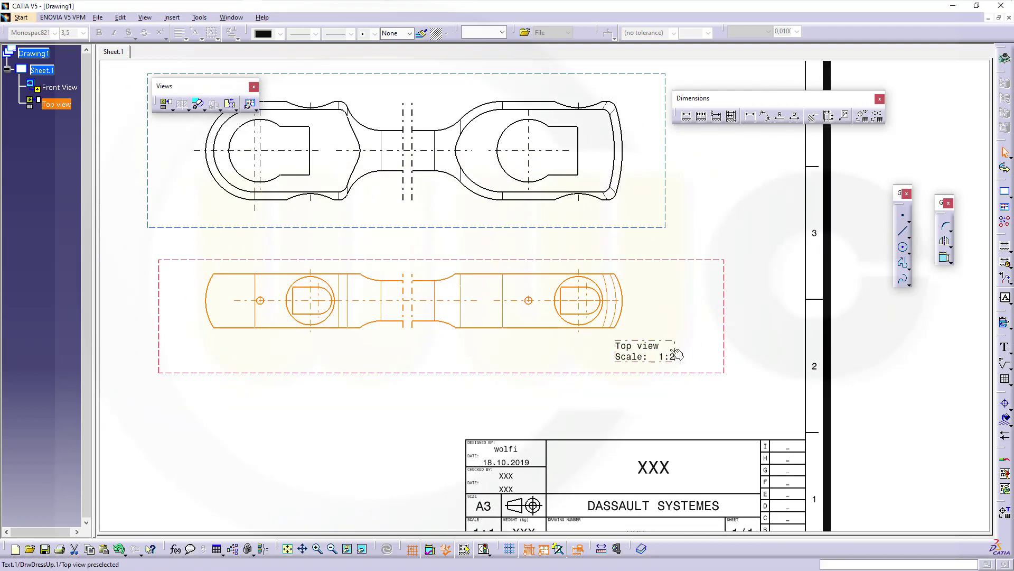
Step: Delete the Top view's scale label and make the front view active again
left_click(652, 358)
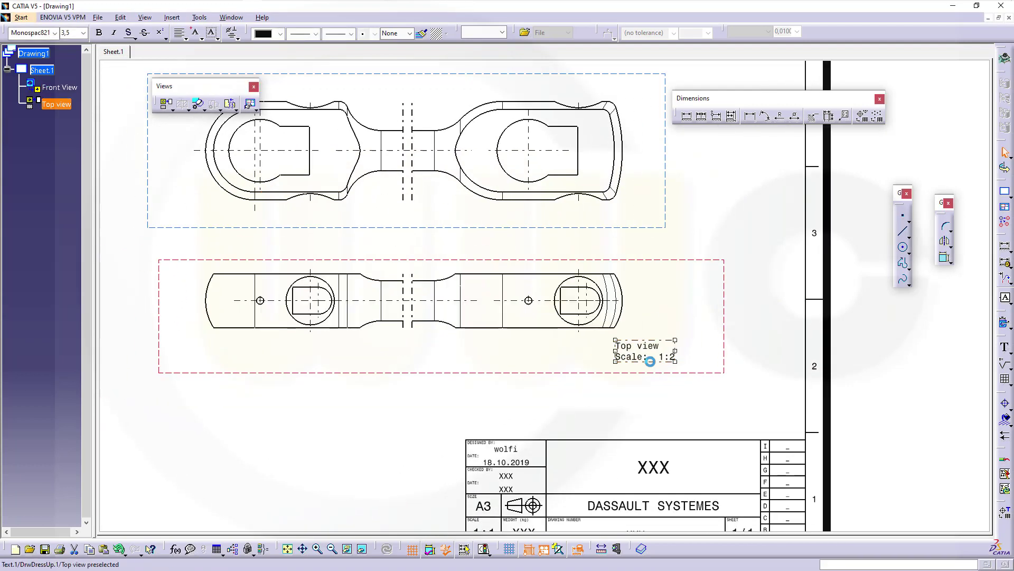
key("Delete")
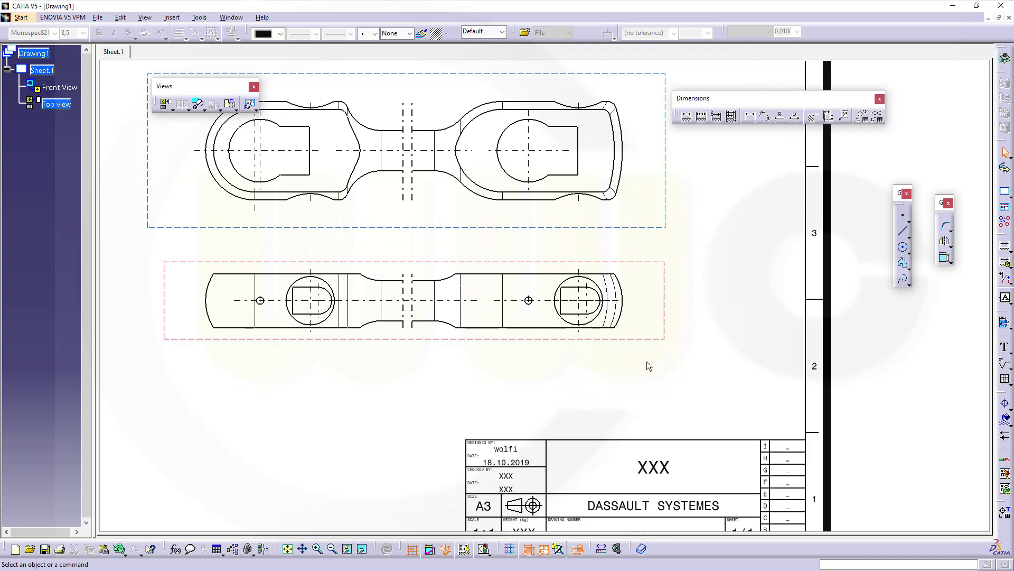
mouse_move(643, 369)
middle_mouse_down()
mouse_move(634, 485)
mouse_move(611, 396)
middle_mouse_up()
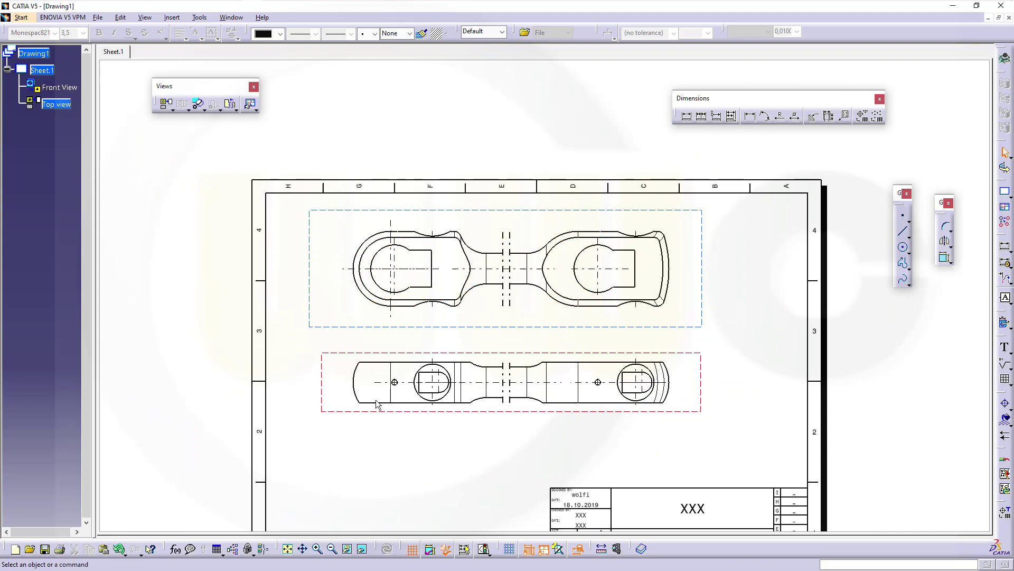
mouse_move(567, 437)
middle_mouse_down()
mouse_move(590, 437)
mouse_move(589, 452)
mouse_move(591, 417)
mouse_move(589, 427)
middle_mouse_up()
double_click(526, 212)
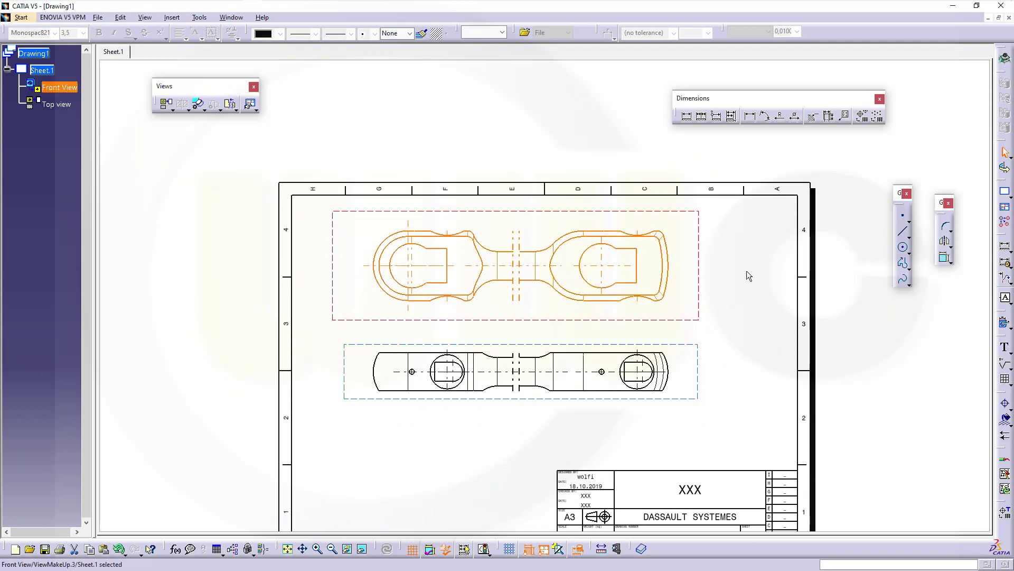
Step: Turn on hidden lines in the Front View's properties
right_click(517, 216)
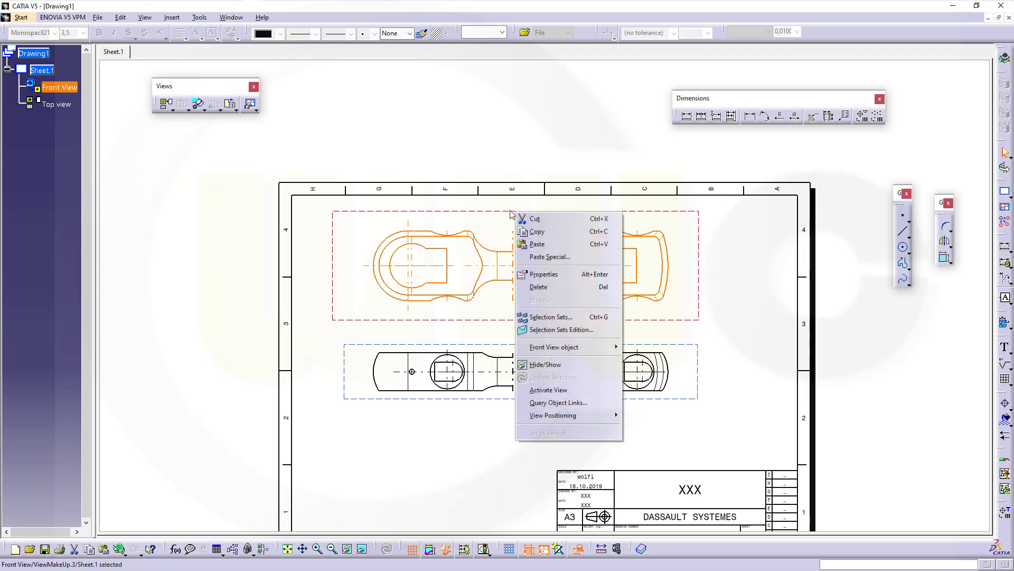
left_click(542, 274)
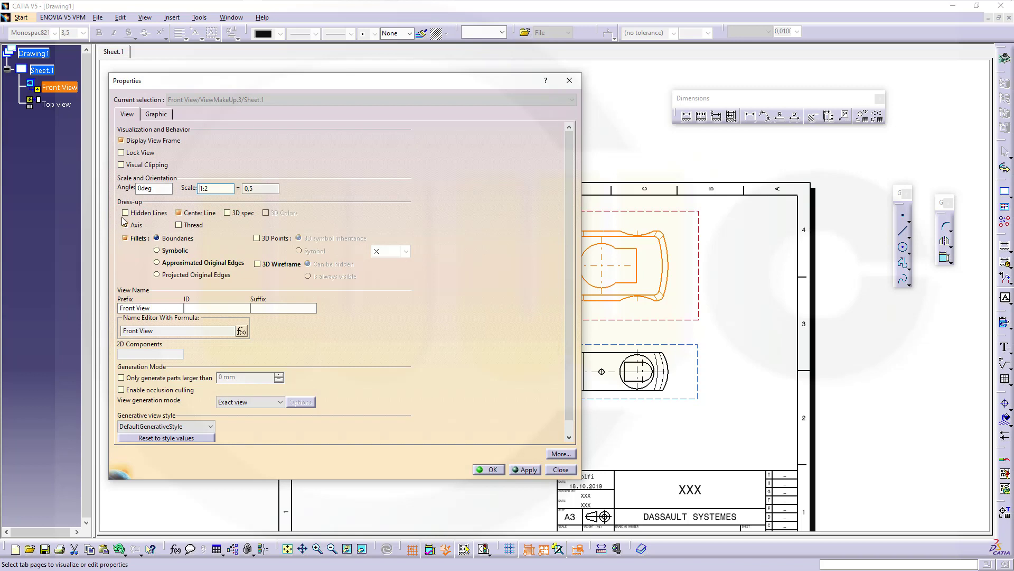
left_click(488, 468)
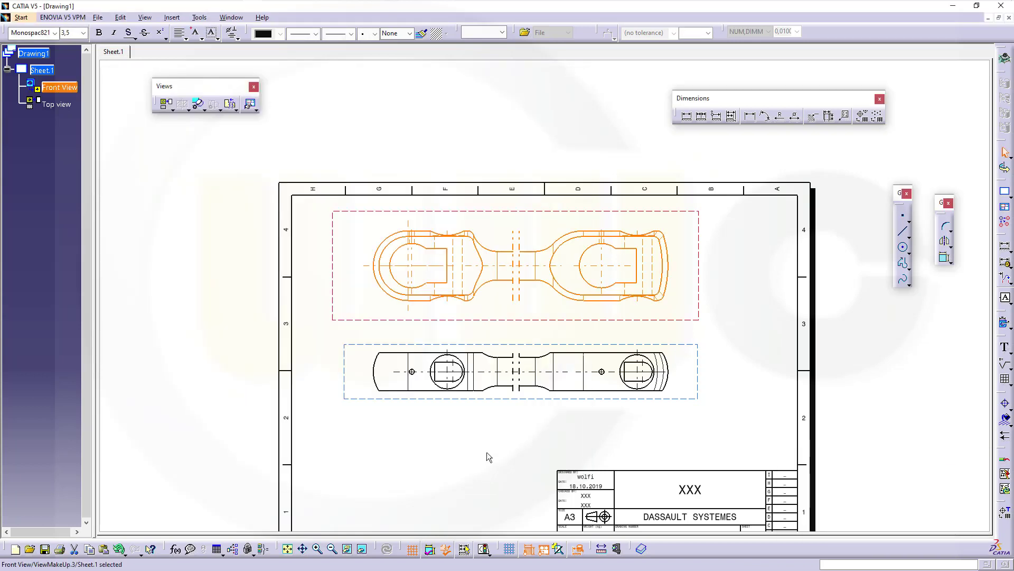
mouse_move(486, 450)
middle_mouse_down()
mouse_move(503, 484)
mouse_move(530, 375)
middle_mouse_up()
Step: Dimension the 750 centre distance between the two bores below the front view
left_click(828, 347)
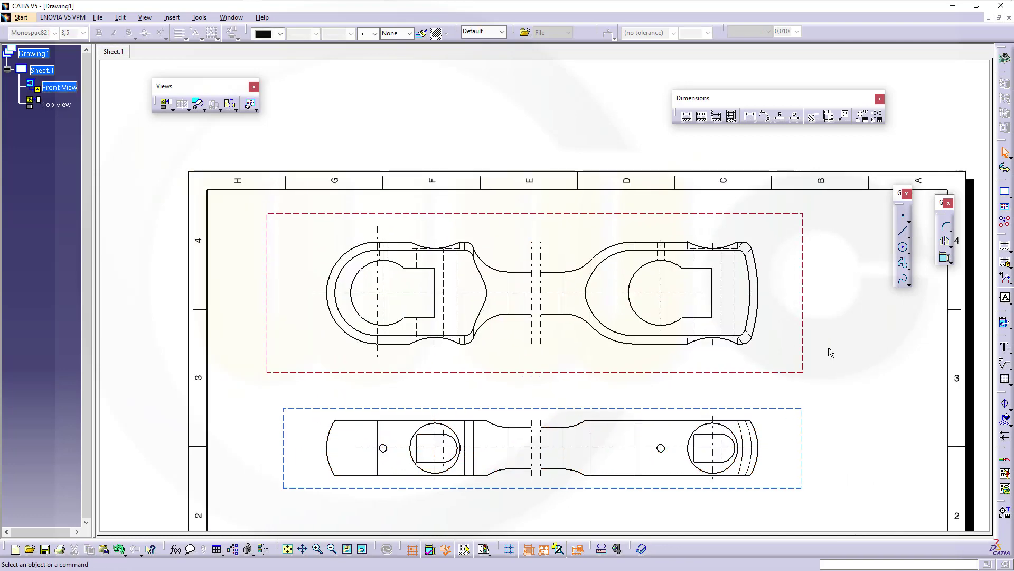
mouse_move(791, 354)
middle_mouse_down()
mouse_move(844, 305)
mouse_move(820, 367)
middle_mouse_up()
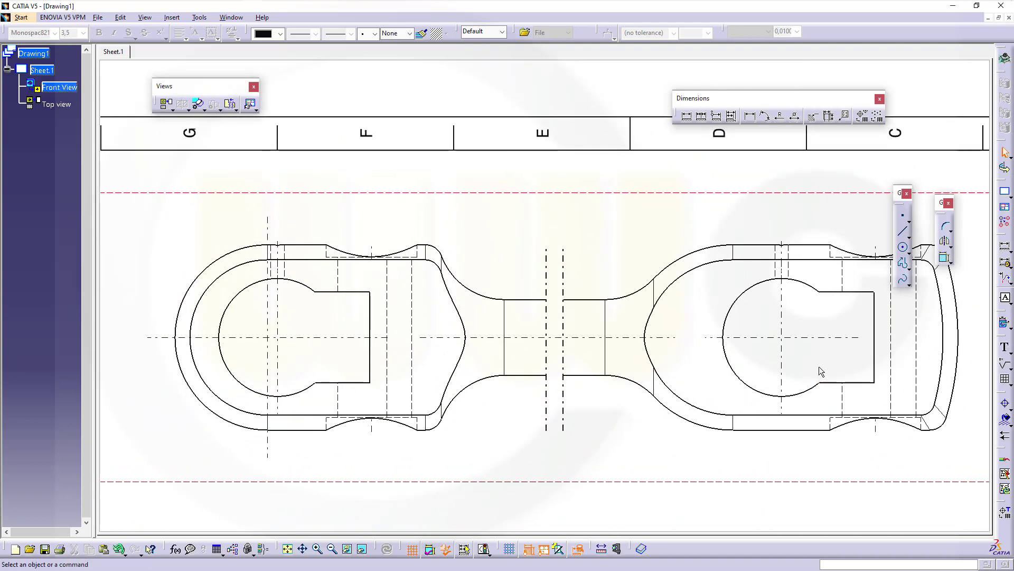
mouse_move(625, 407)
middle_mouse_down()
mouse_move(650, 324)
mouse_move(674, 414)
mouse_move(659, 414)
mouse_move(643, 305)
mouse_move(650, 370)
mouse_move(645, 344)
mouse_move(704, 312)
mouse_move(605, 392)
mouse_move(606, 381)
mouse_move(650, 376)
mouse_move(651, 364)
middle_mouse_up()
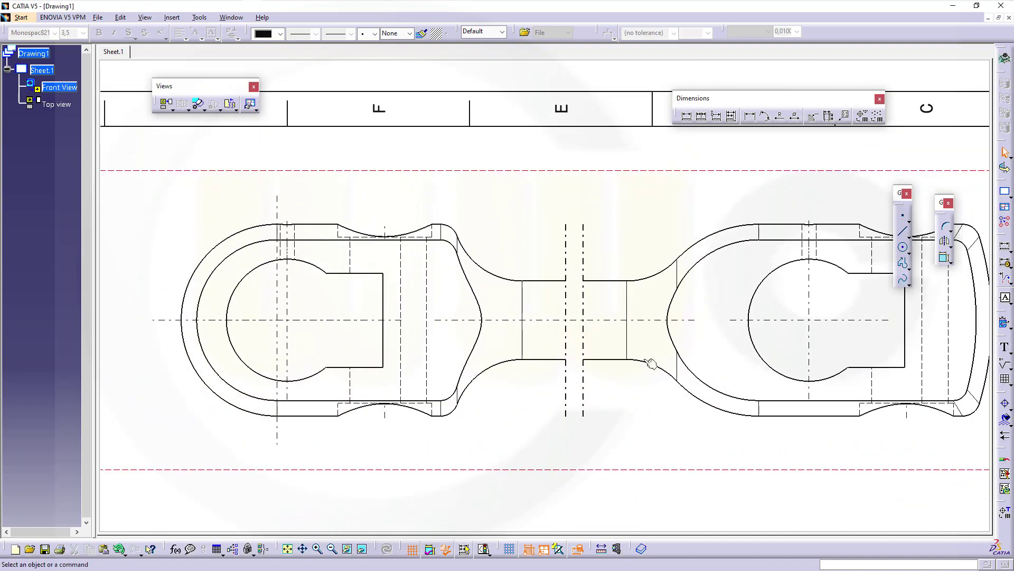
left_click(687, 116)
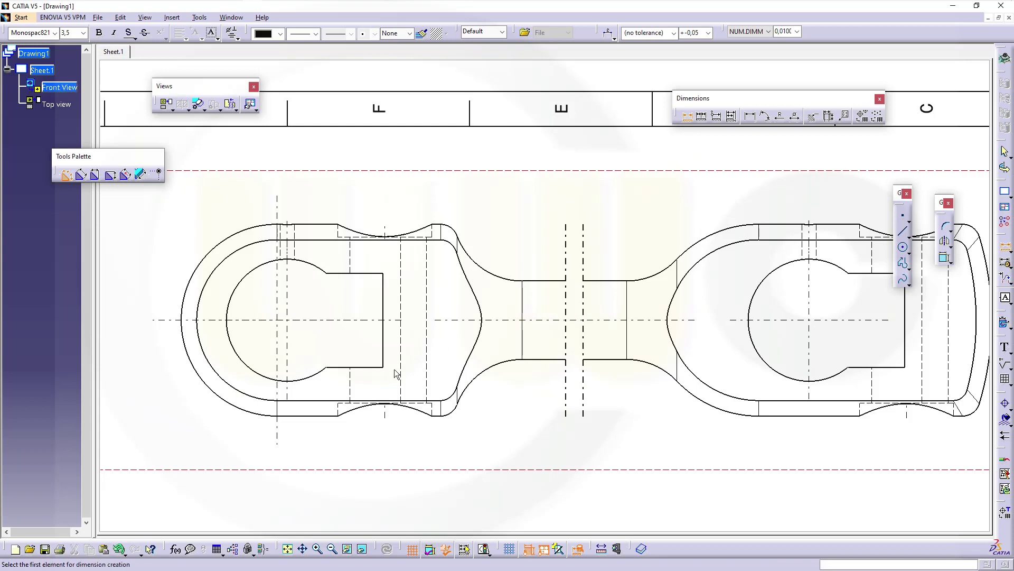
left_click(320, 383)
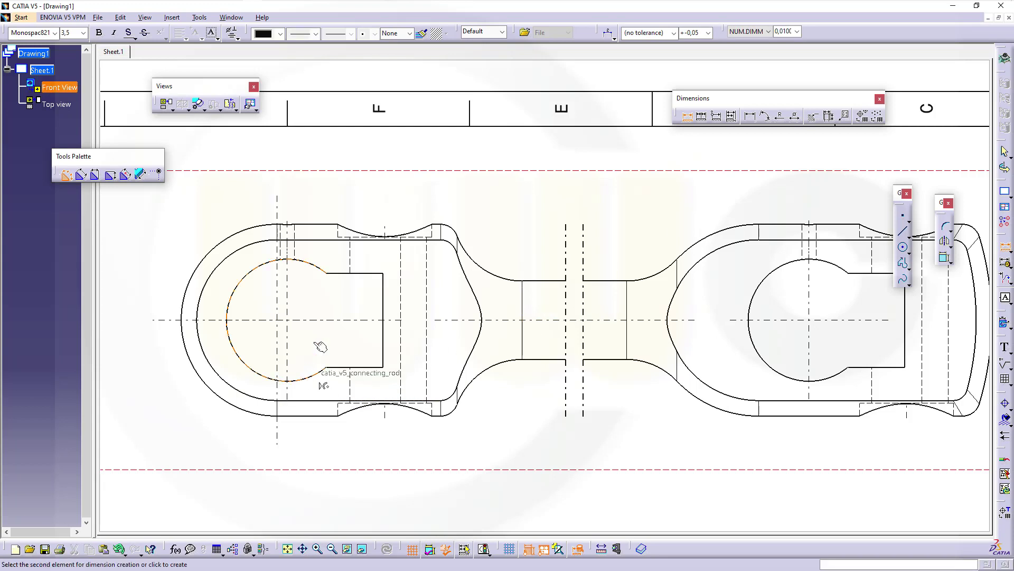
left_click(785, 375)
middle_click_drag(603, 414, 621, 273)
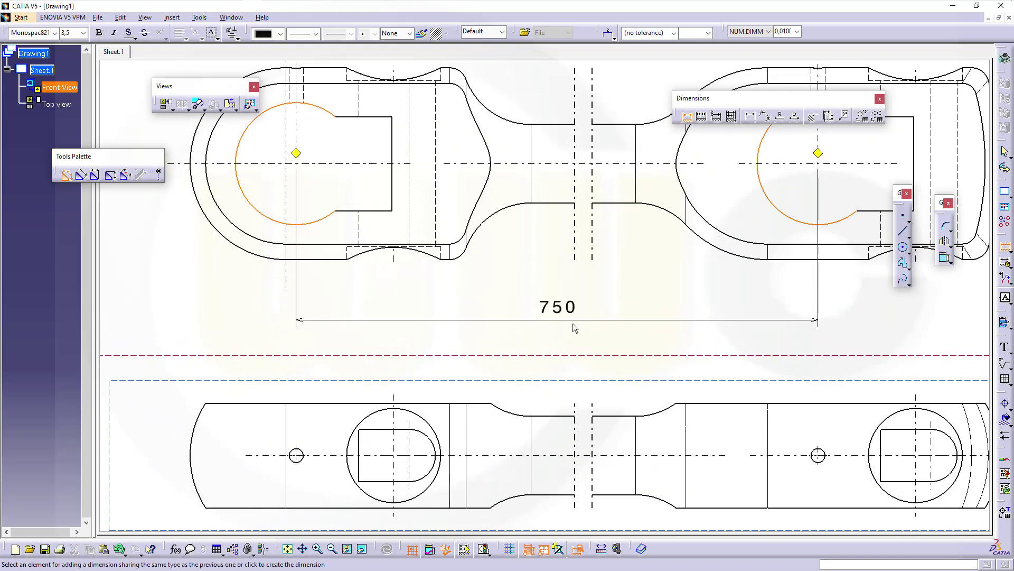
left_click(564, 369)
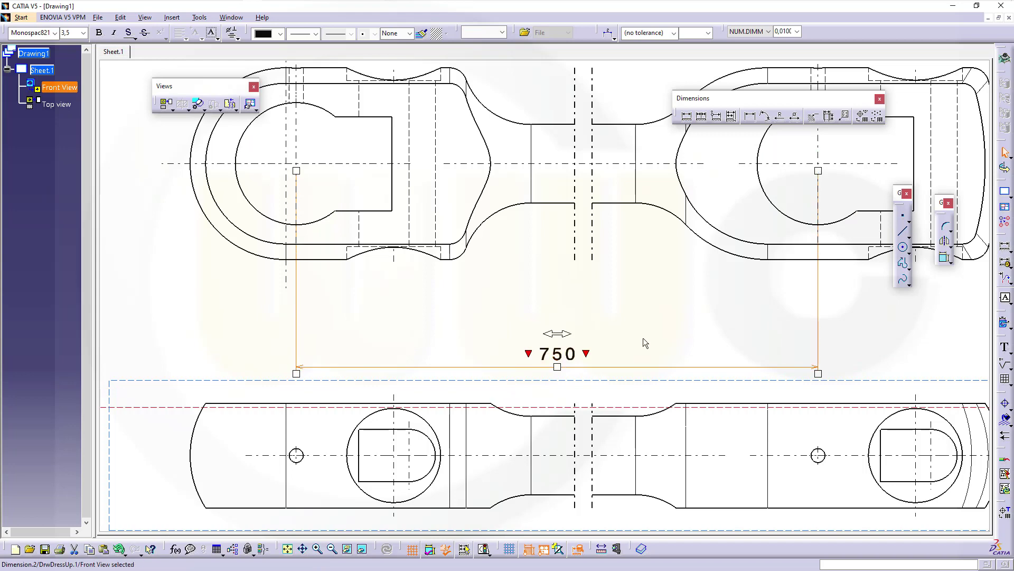
Step: Move the top view further down and check the 750 dimension value without changing it
left_click(515, 388)
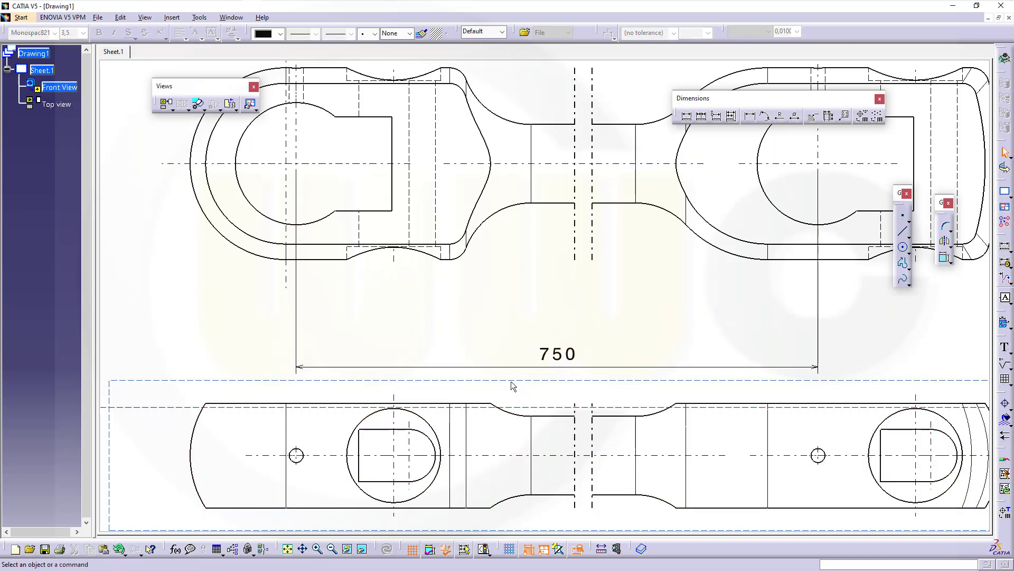
left_click_drag(512, 386, 510, 486)
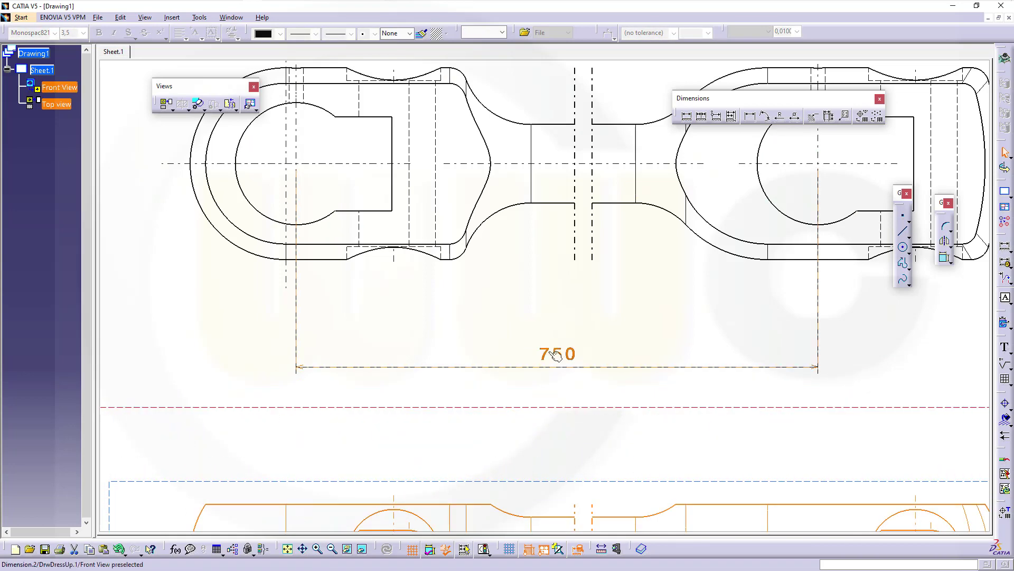
double_click(556, 355)
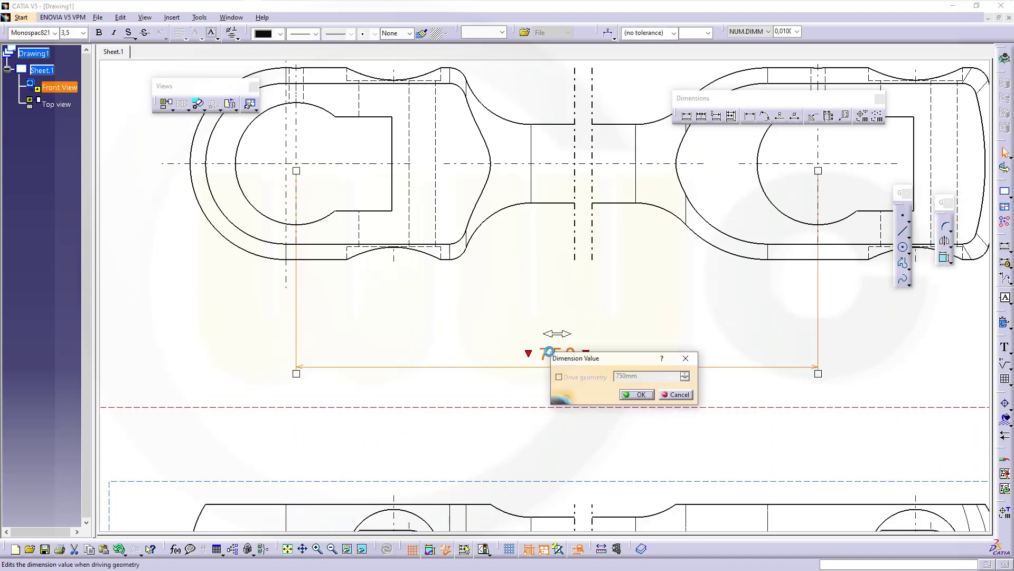
left_click(679, 396)
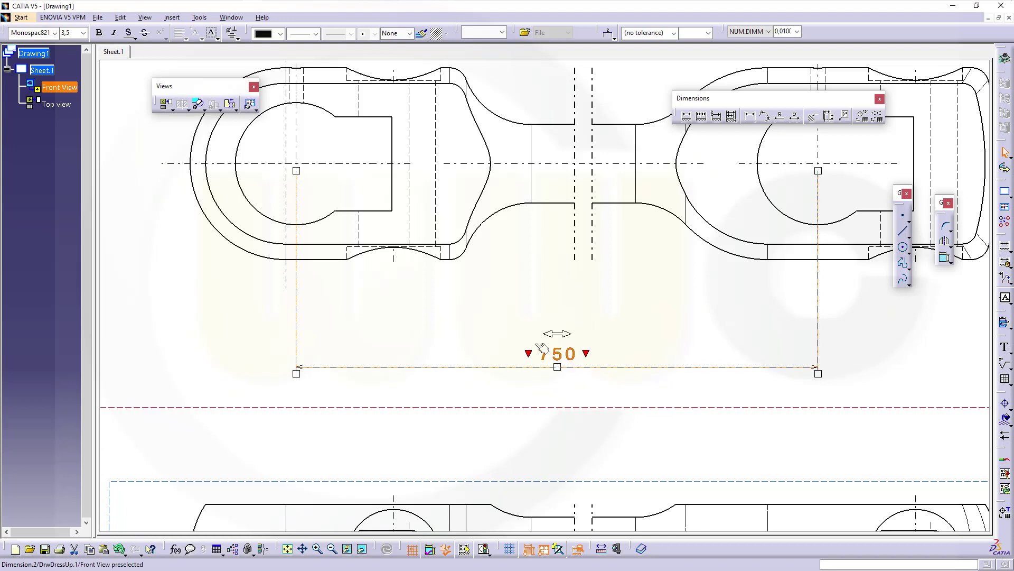
left_click(587, 369)
left_click(631, 337)
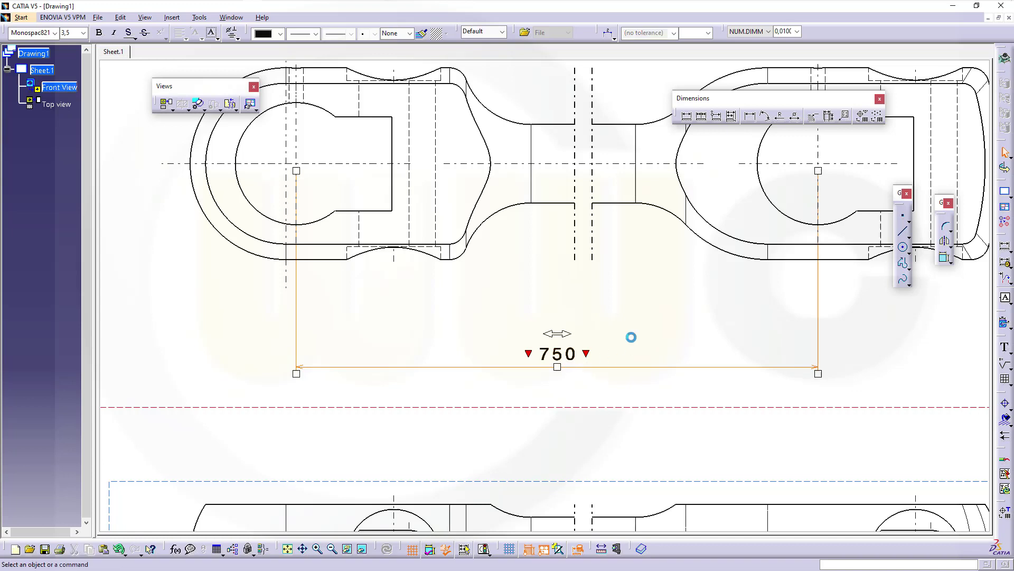
left_click(199, 17)
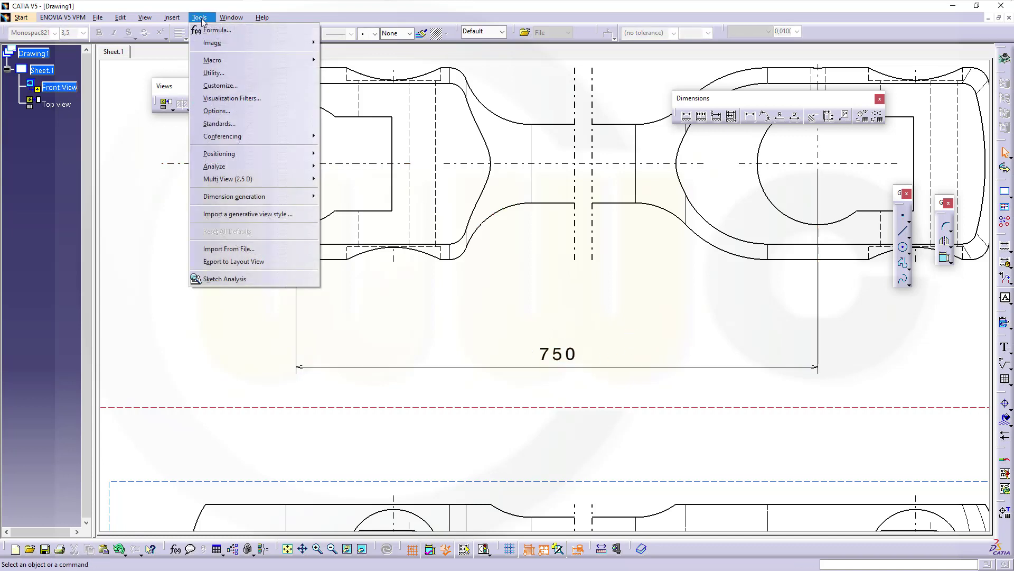
left_click(249, 111)
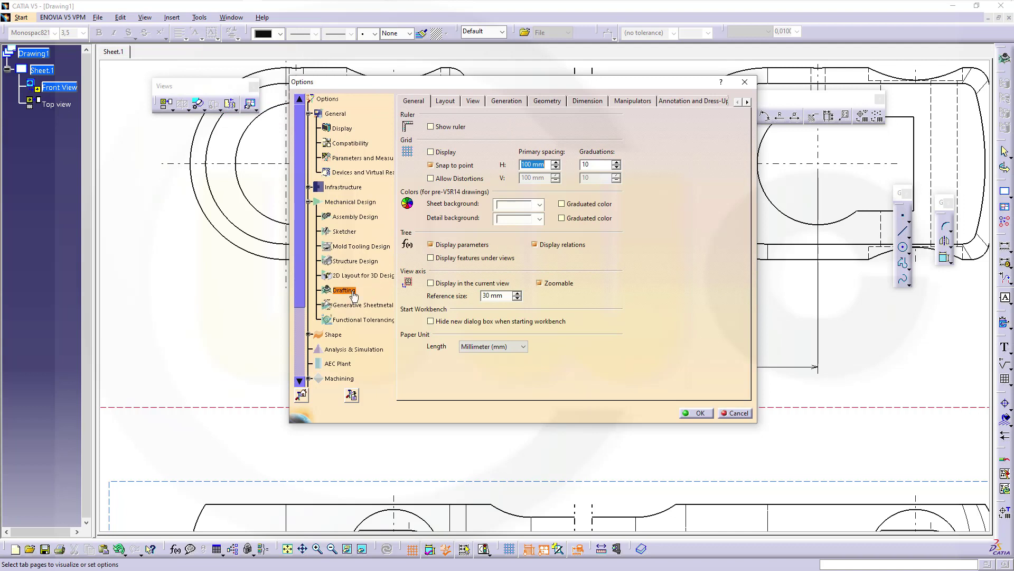
left_click(632, 101)
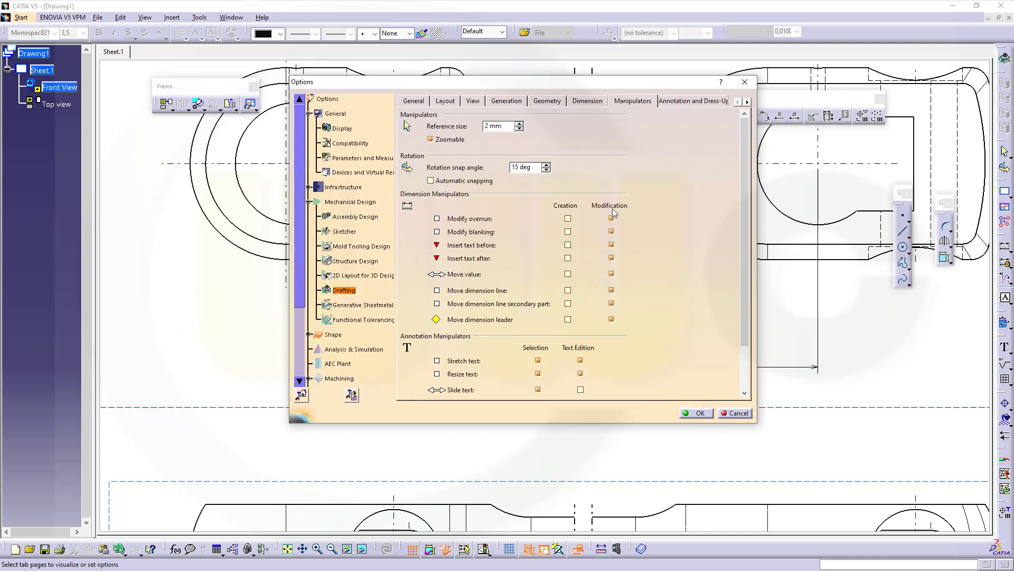
left_click(696, 413)
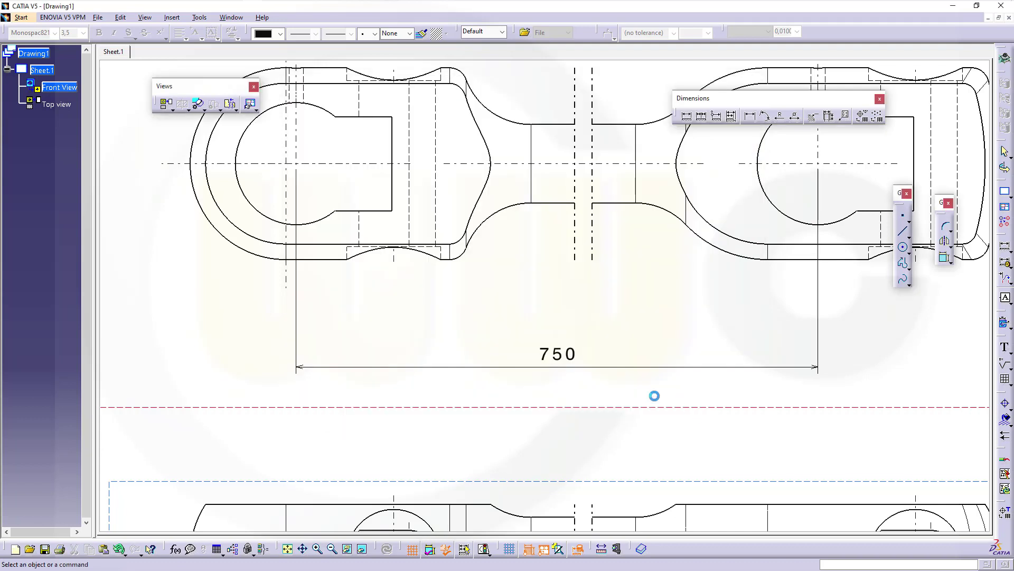
Step: Dimension the 135 distance from the left hole centre to the vertical line, above the 750
middle_click_drag(588, 282, 659, 340)
left_click(687, 117)
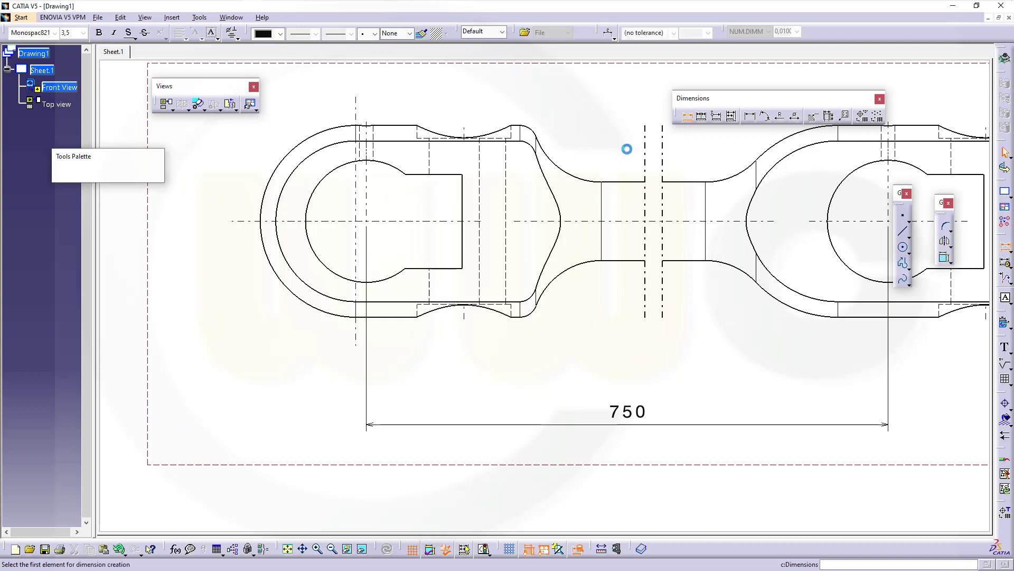
left_click(398, 281)
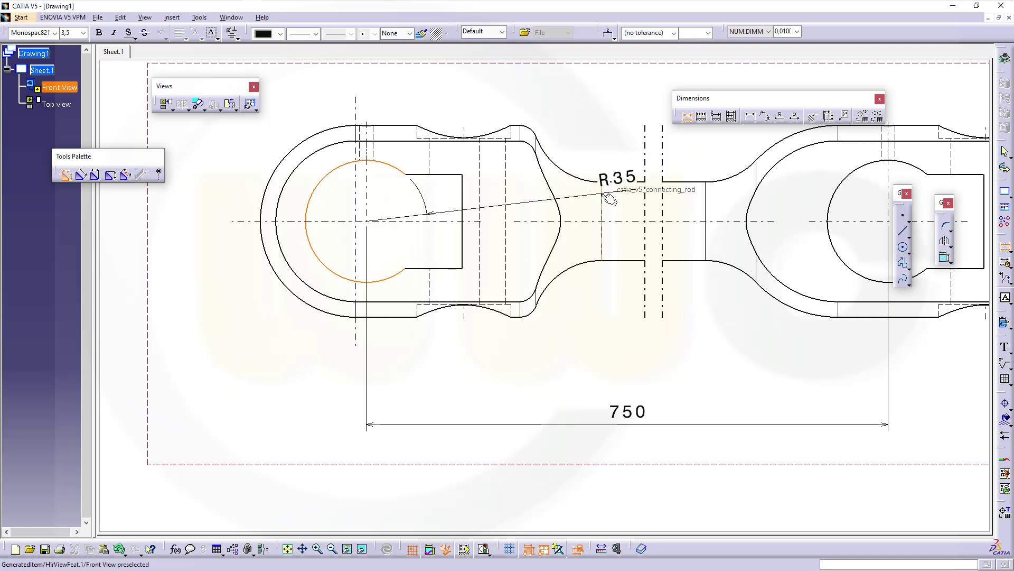
left_click(606, 197)
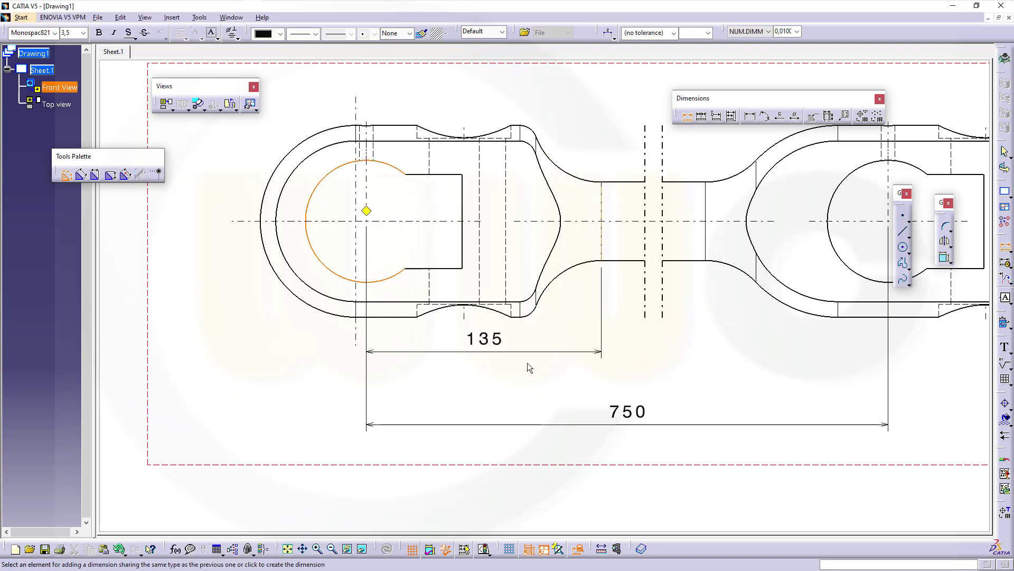
left_click(519, 397)
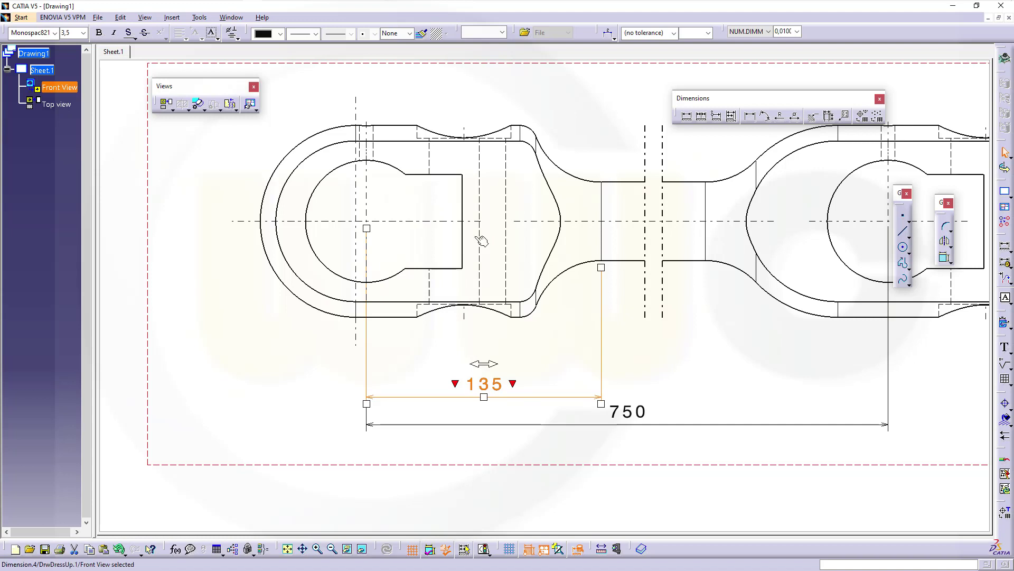
left_click(390, 283)
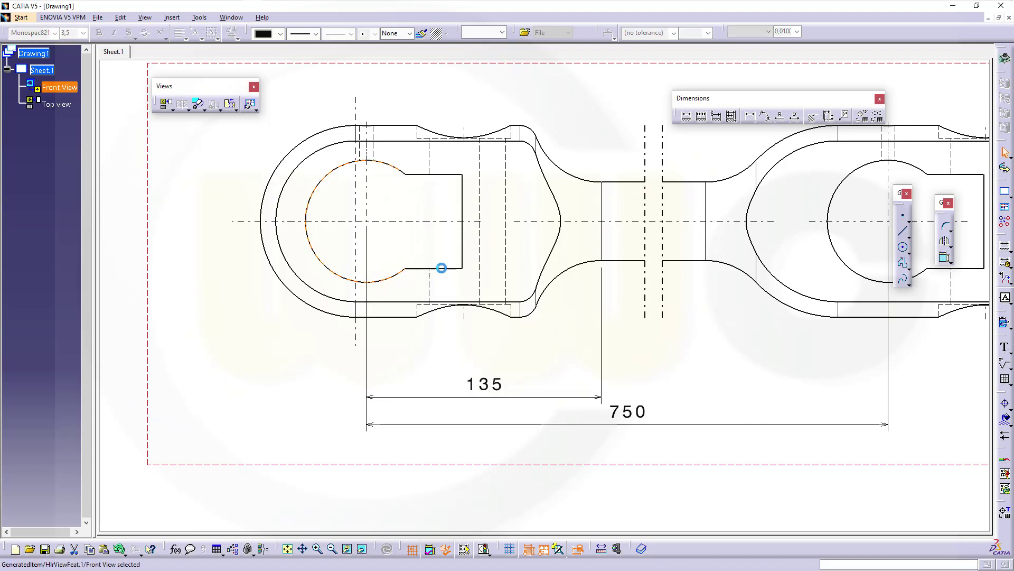
Step: Add the 55 distance from the slot's vertical end edge to the left hole, above the 135
left_click(463, 241)
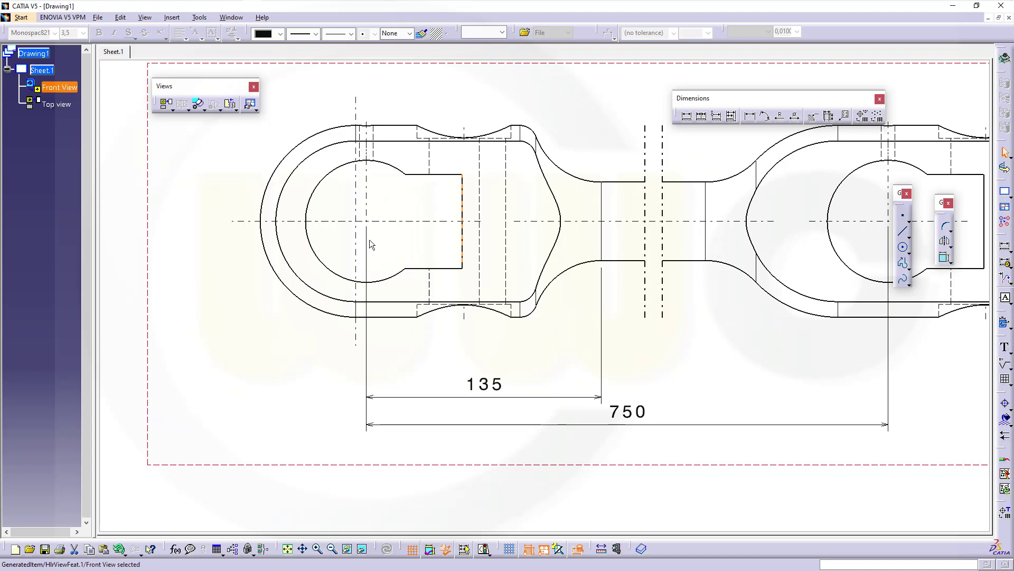
left_click(687, 116)
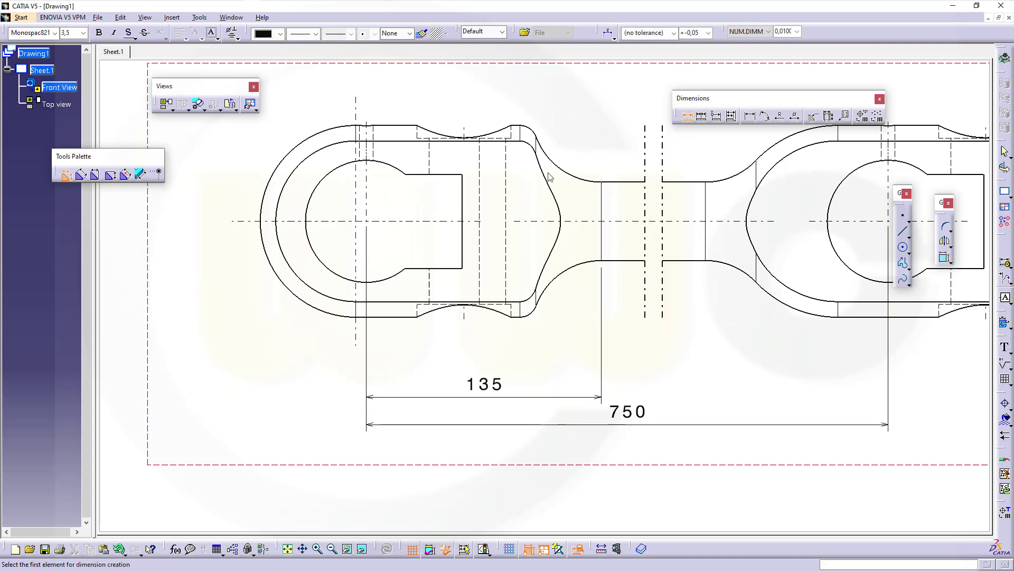
left_click(462, 241)
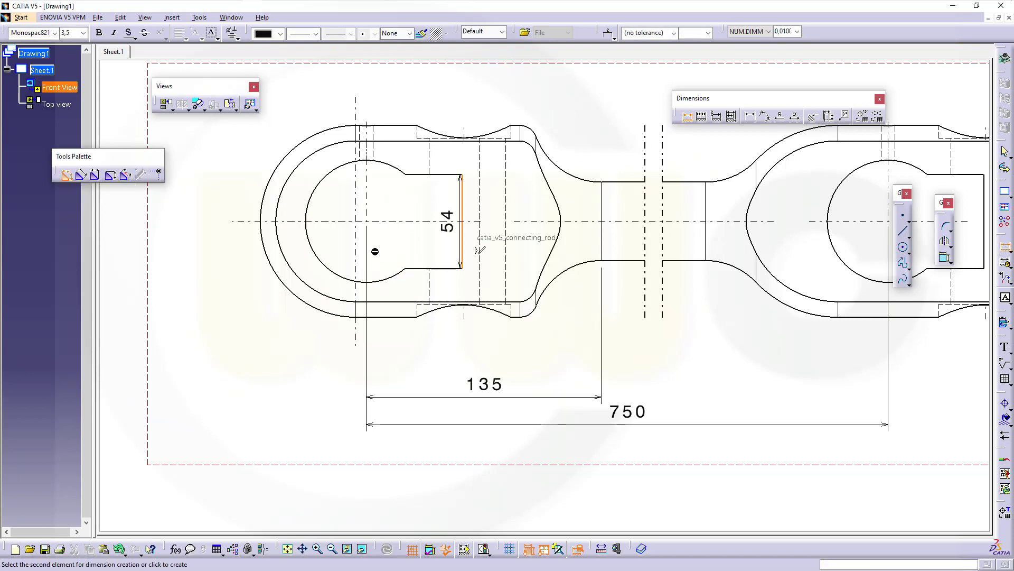
left_click(391, 277)
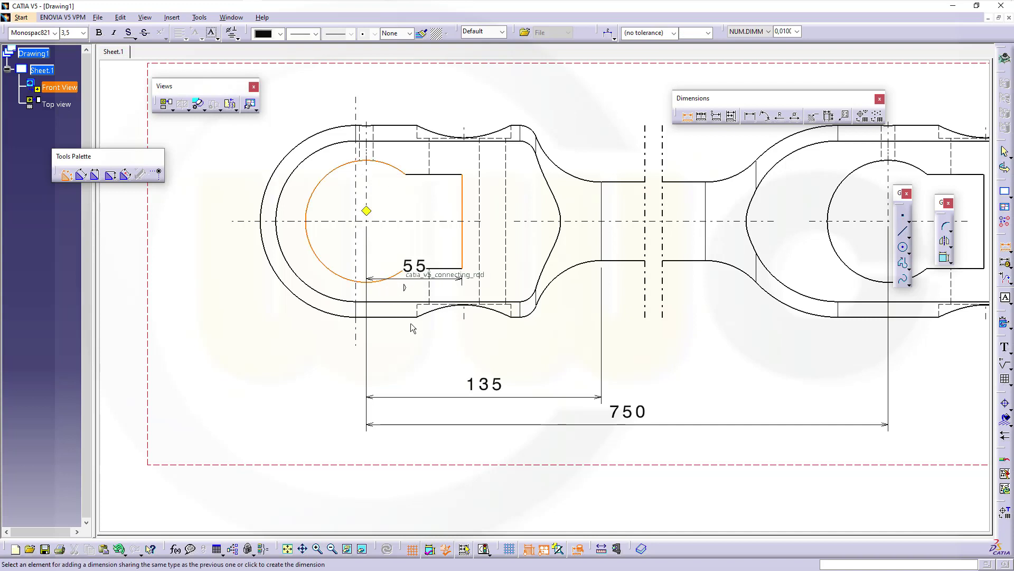
left_click(427, 366)
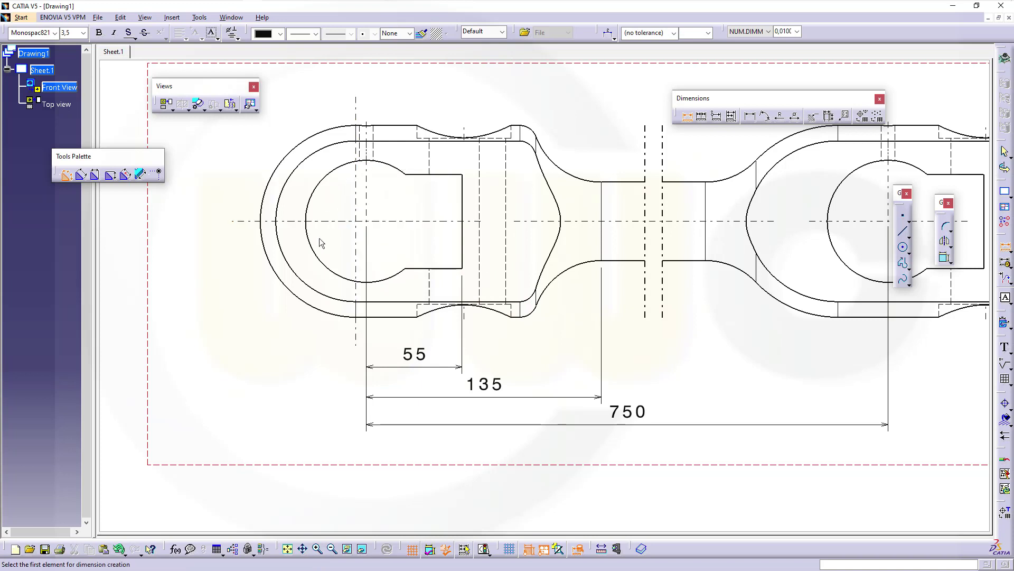
Step: Place the 61 distance from the left eye's outer arc to the hole, in line with 55
left_click(263, 218)
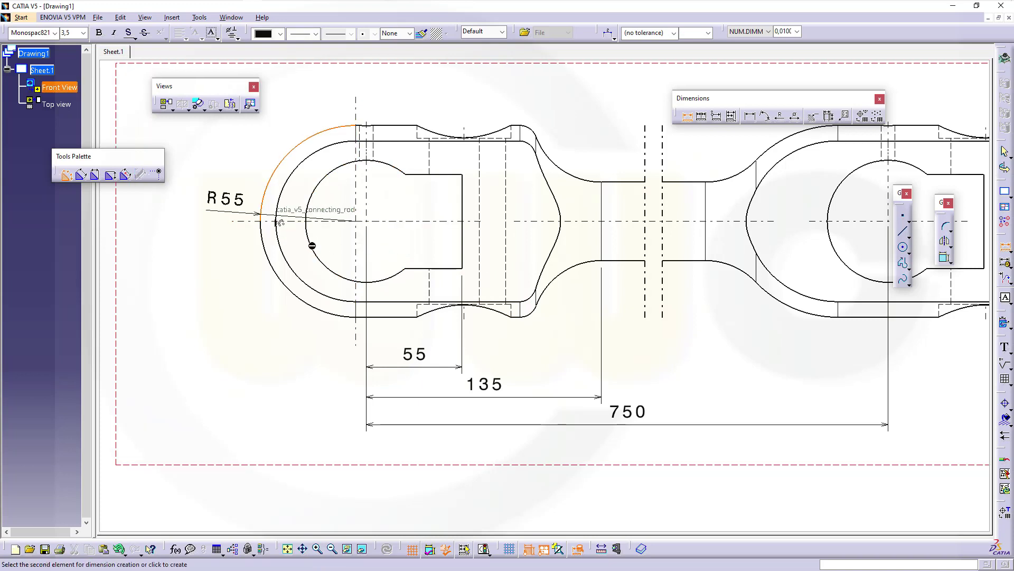
left_click(318, 240)
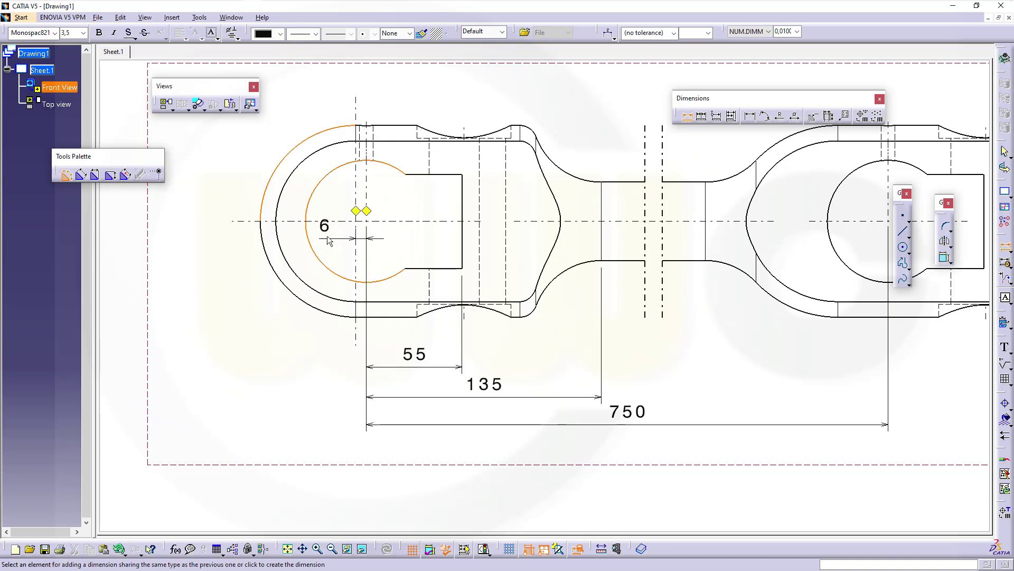
left_click(330, 232)
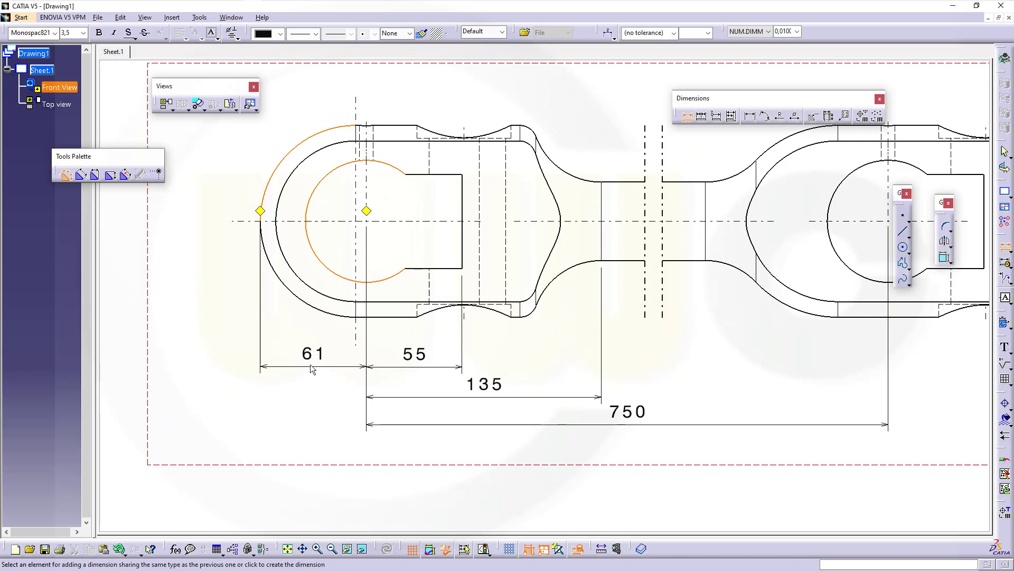
left_click(341, 385)
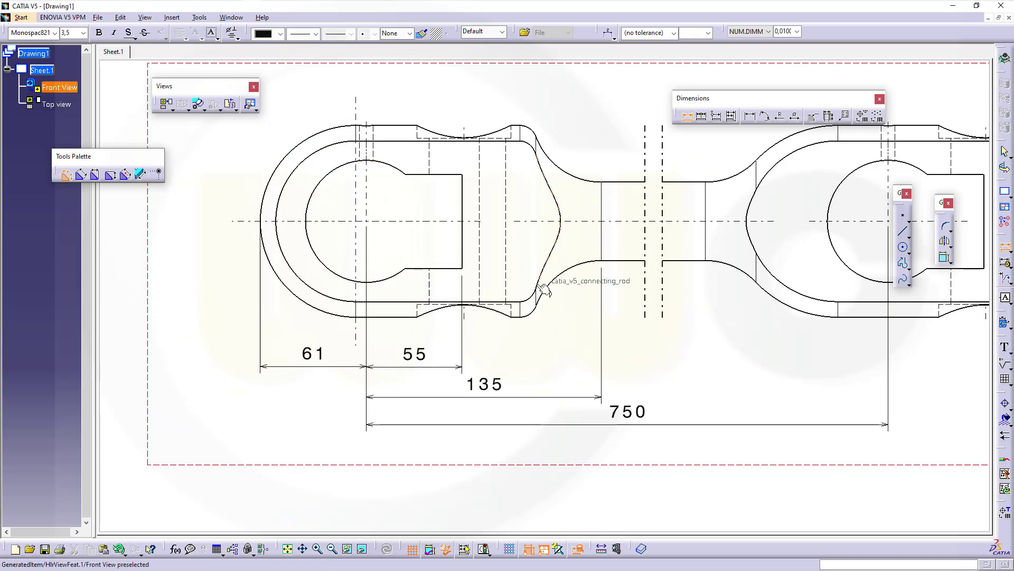
Step: Add the vertical 54 slot height and 95 eye height dimensions left of the eye
middle_click_drag(562, 306, 674, 342)
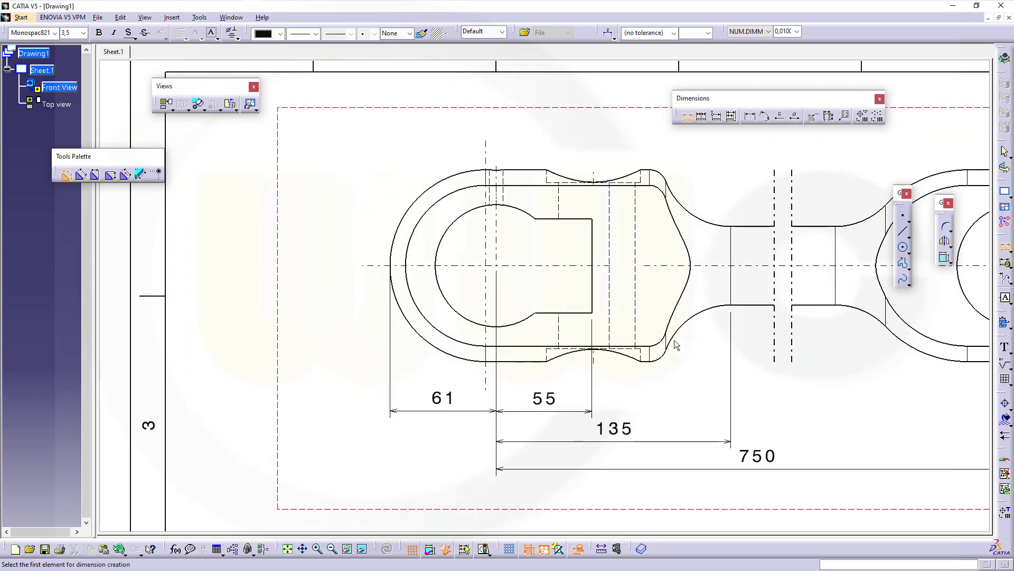
left_click(555, 219)
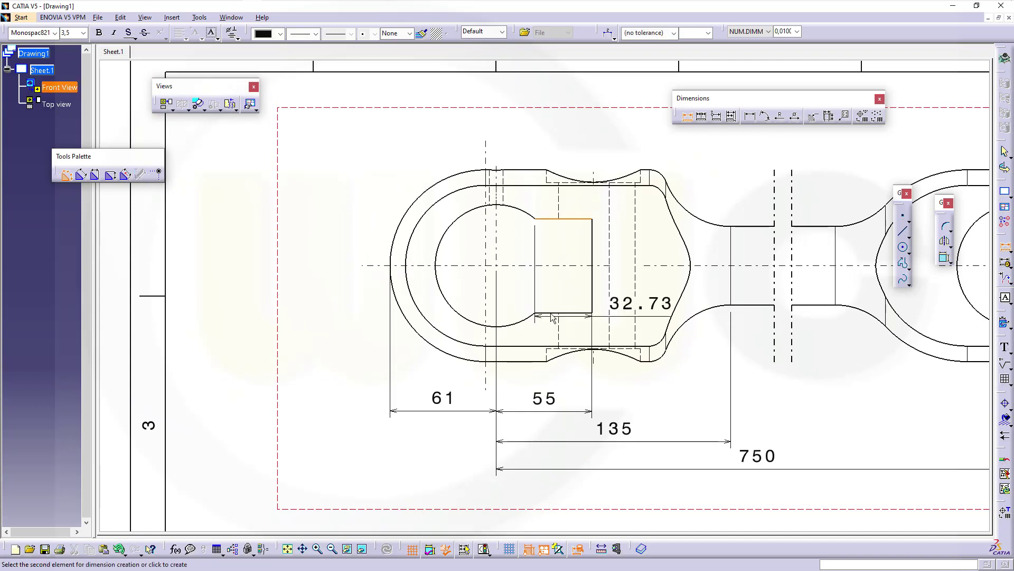
left_click(556, 314)
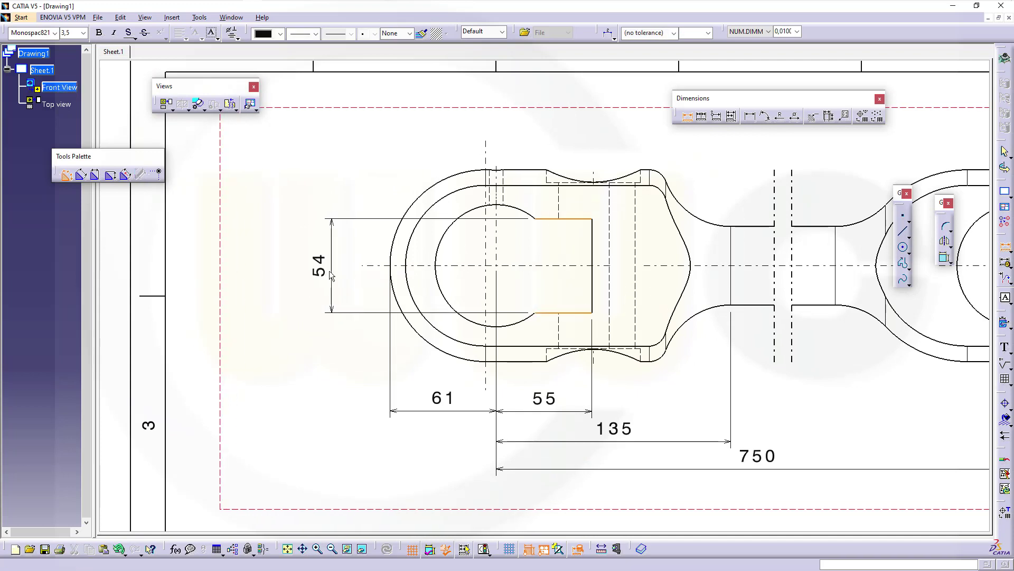
left_click(327, 271)
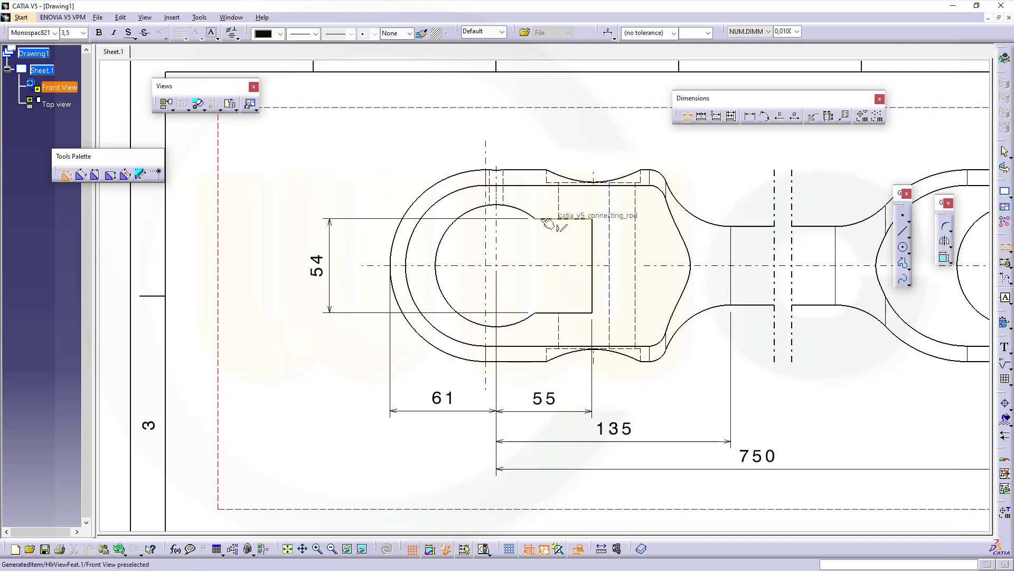
left_click(626, 190)
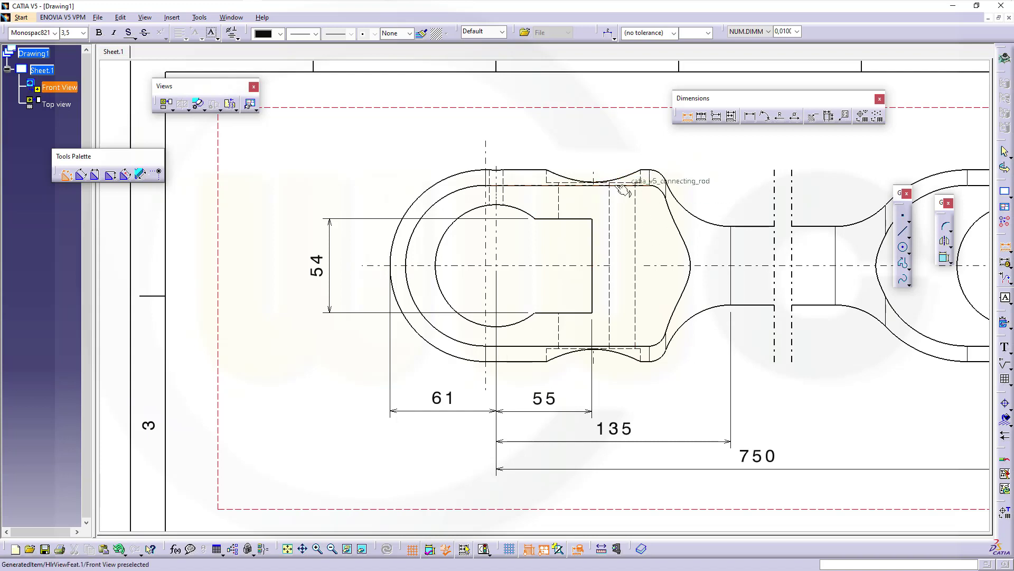
left_click(619, 346)
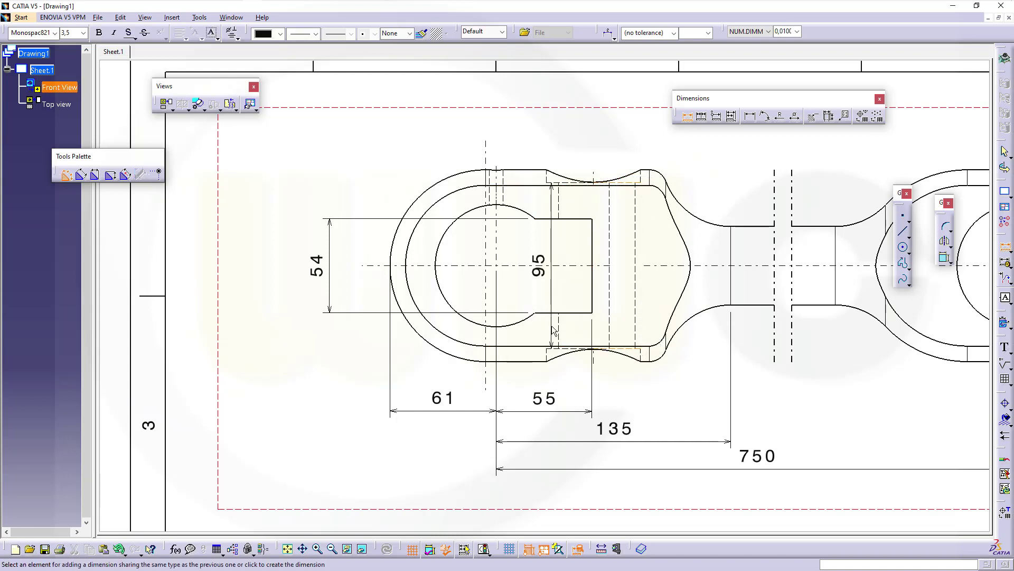
left_click(285, 259)
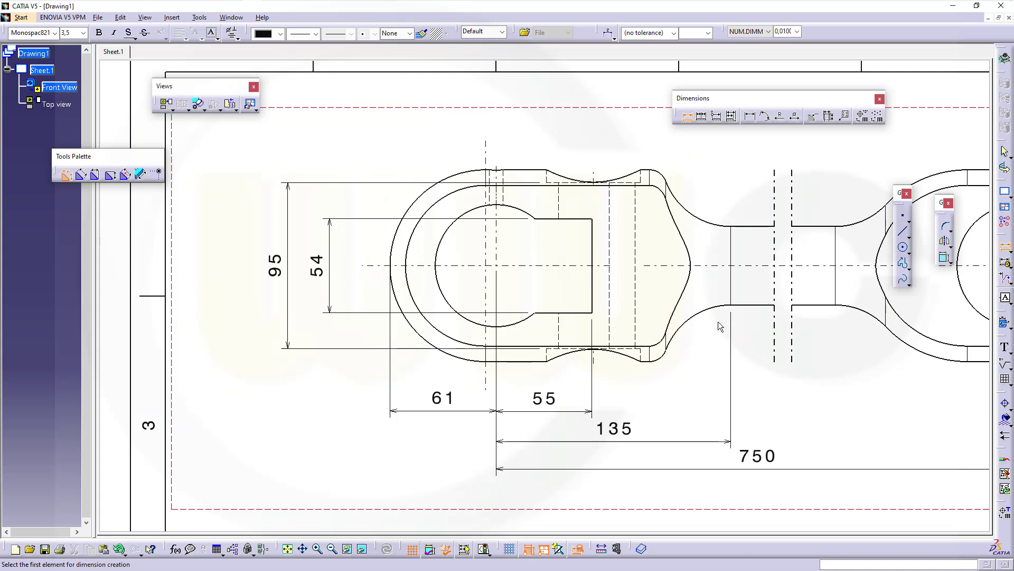
Step: Add an R35 radius to the left hole and R55 to the left eye's outer arc
left_click(455, 224)
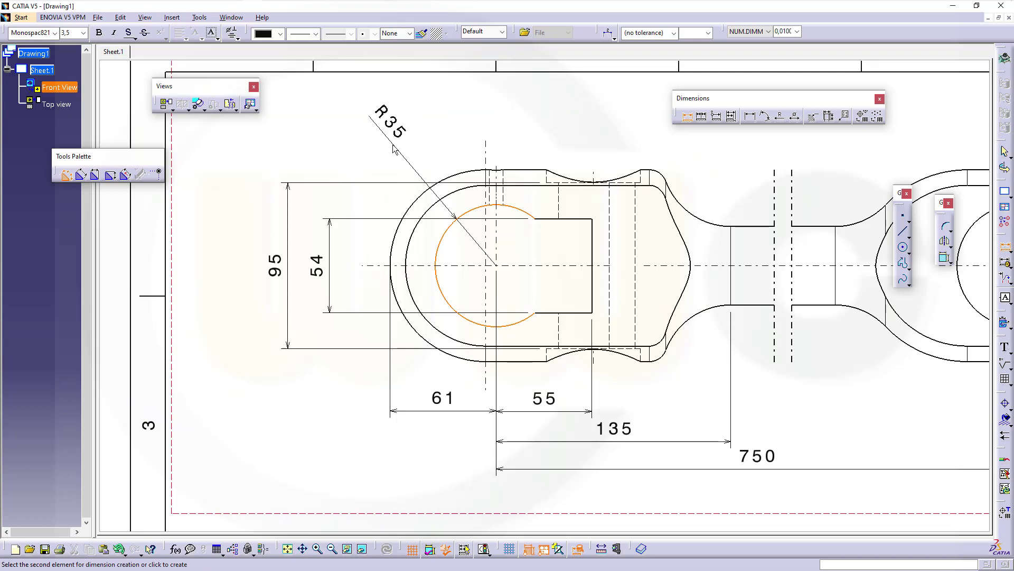
left_click(392, 148)
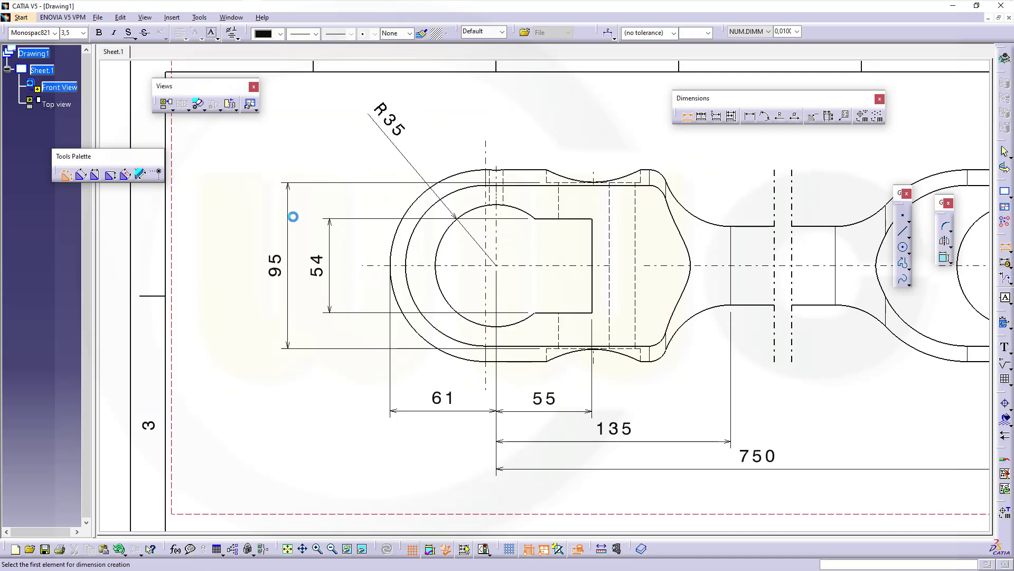
left_click(428, 340)
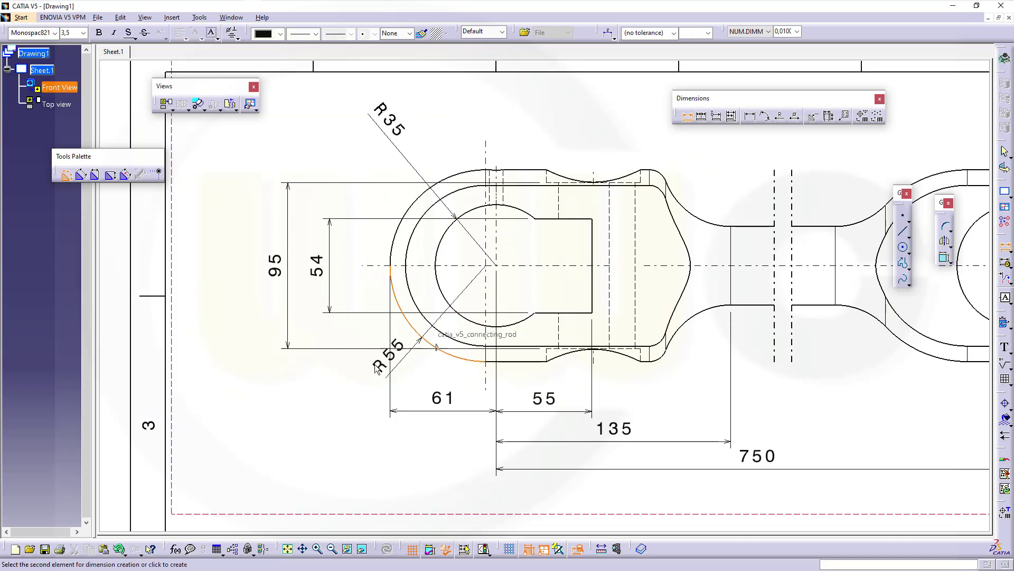
left_click(333, 400)
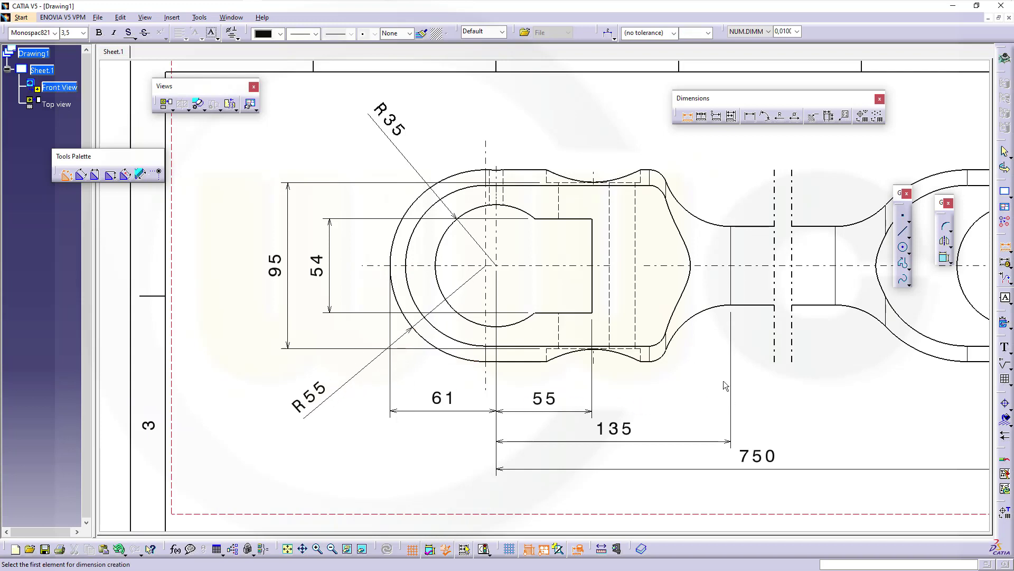
Step: Dimension the neck fillets R10, R40 and R40, and the right eye arc R65
middle_click_drag(718, 372, 638, 433)
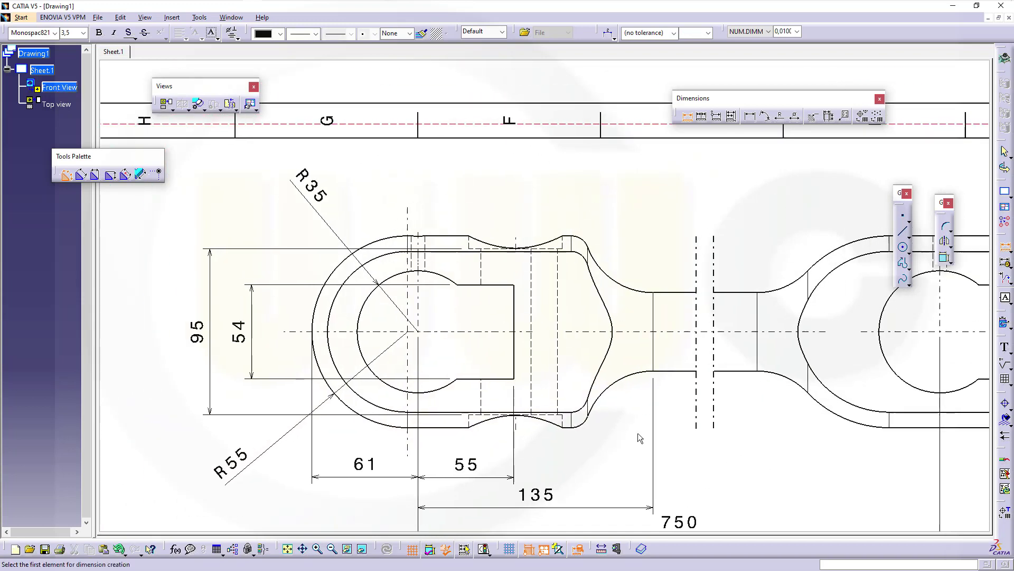
left_click(584, 242)
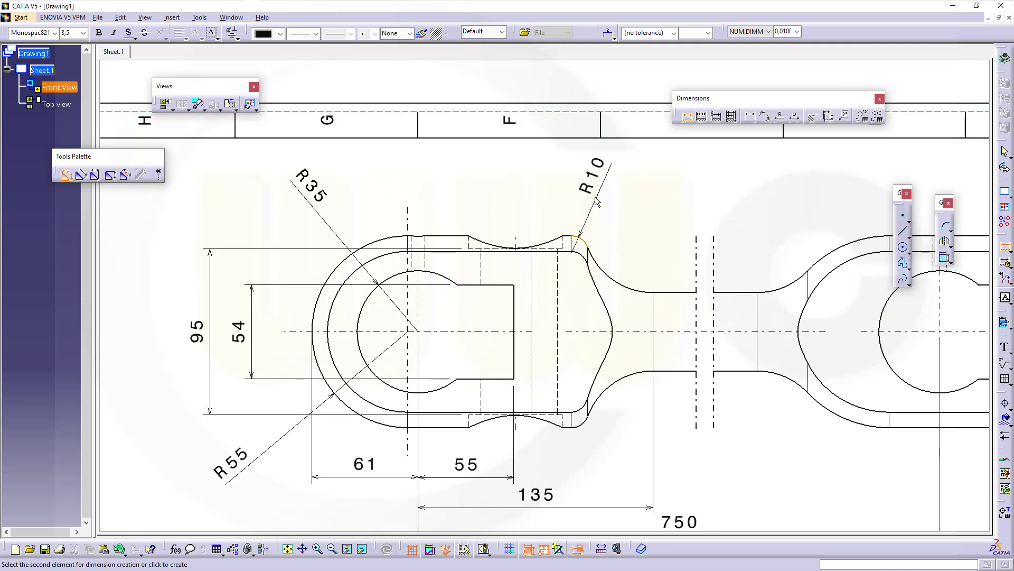
left_click(597, 203)
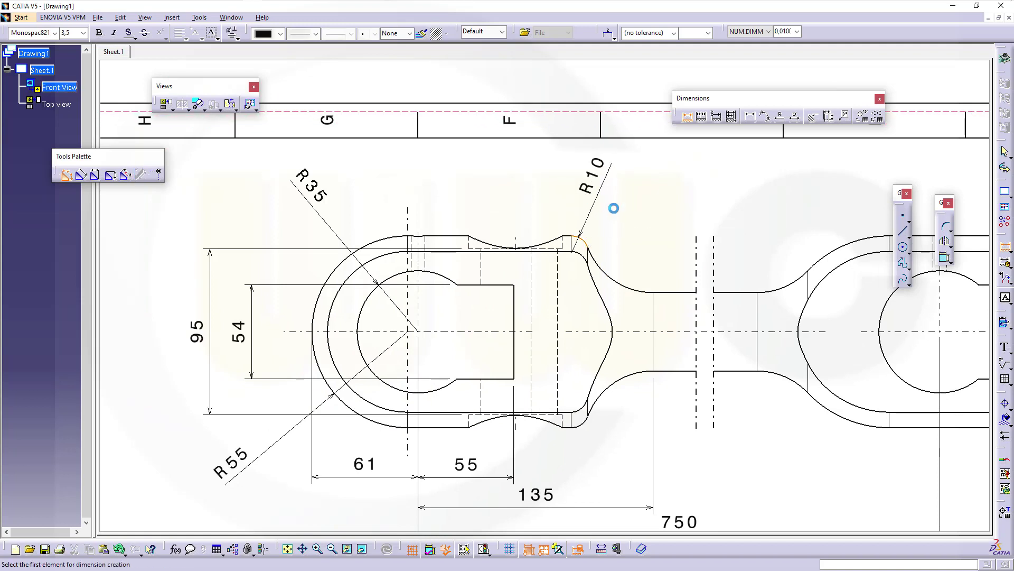
left_click(620, 283)
left_click(631, 248)
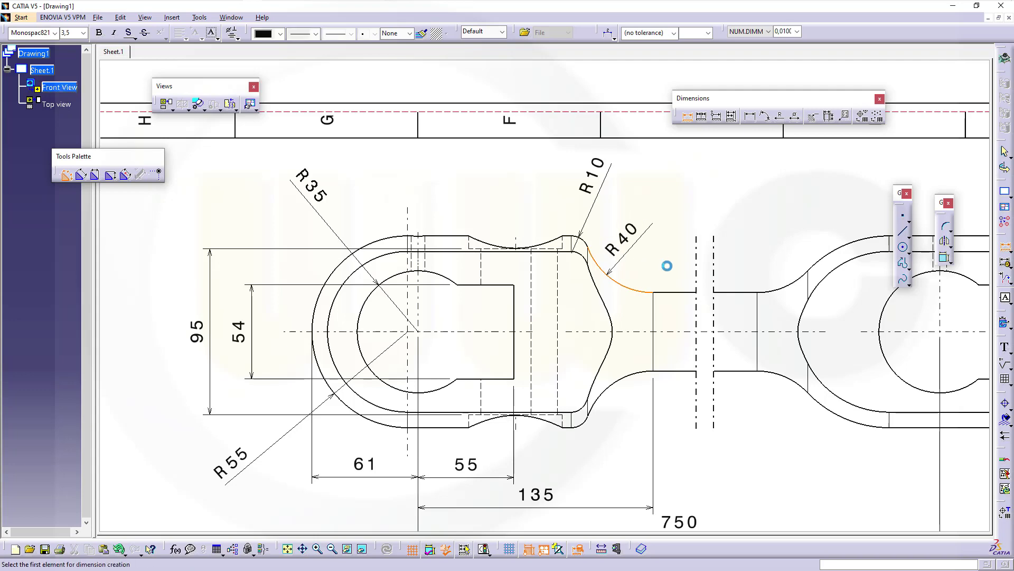
mouse_move(776, 249)
middle_mouse_down()
mouse_move(658, 256)
mouse_move(655, 285)
mouse_move(647, 267)
middle_mouse_up()
left_click(679, 289)
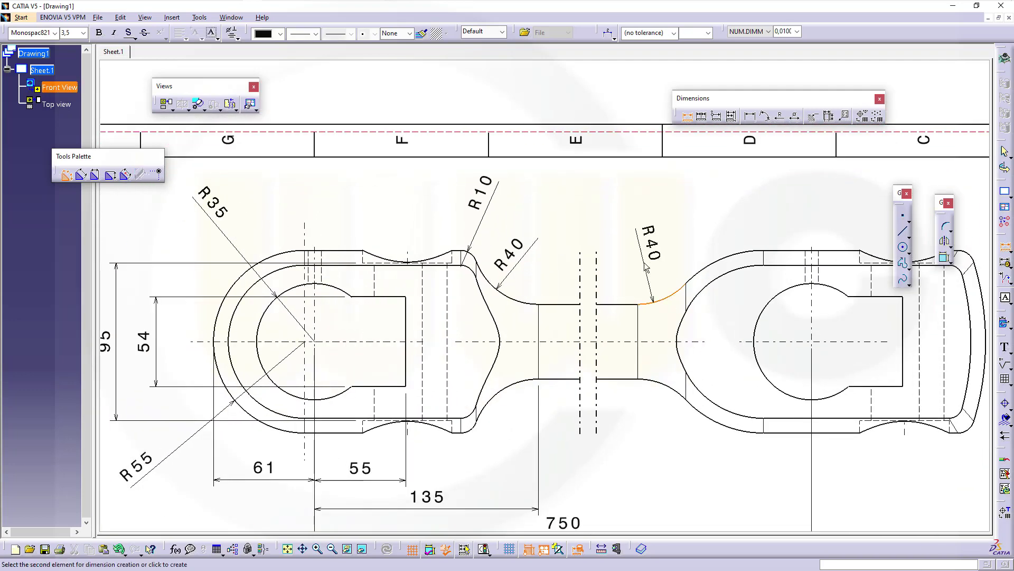
left_click(680, 220)
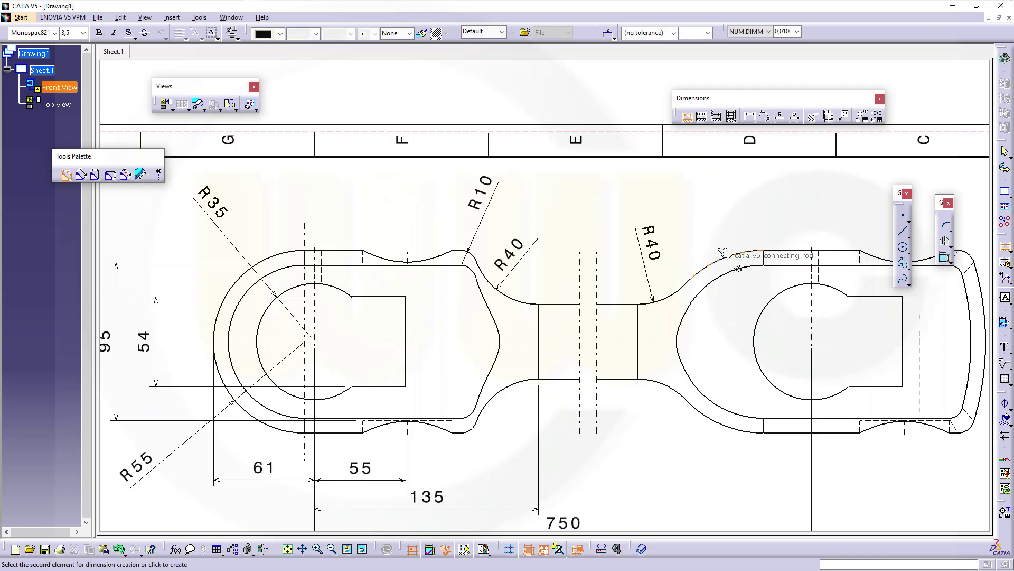
left_click(721, 244)
left_click(689, 310)
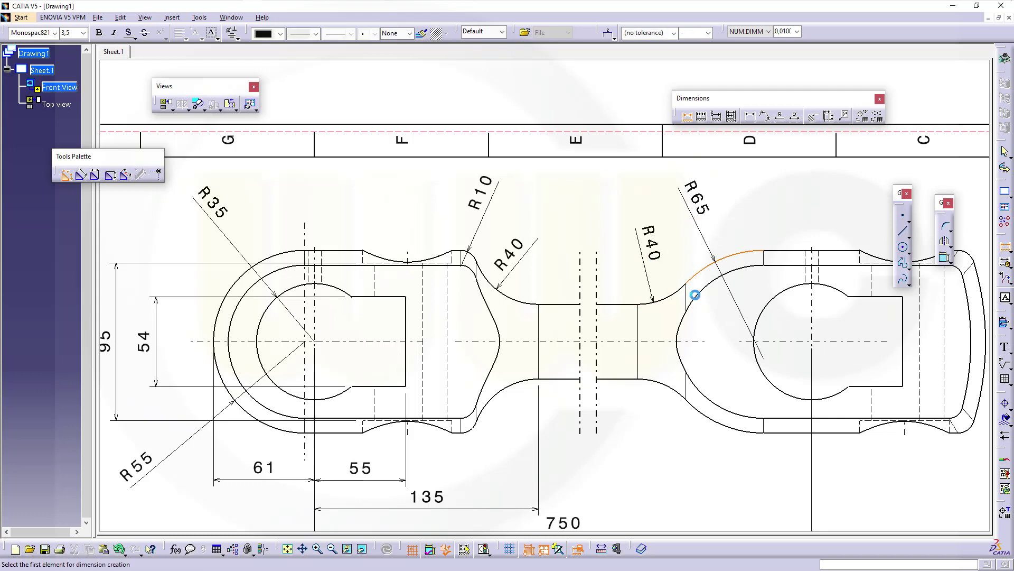
mouse_move(689, 309)
middle_mouse_down("ctrl")
mouse_move(698, 395)
mouse_move(640, 397)
middle_mouse_up("ctrl")
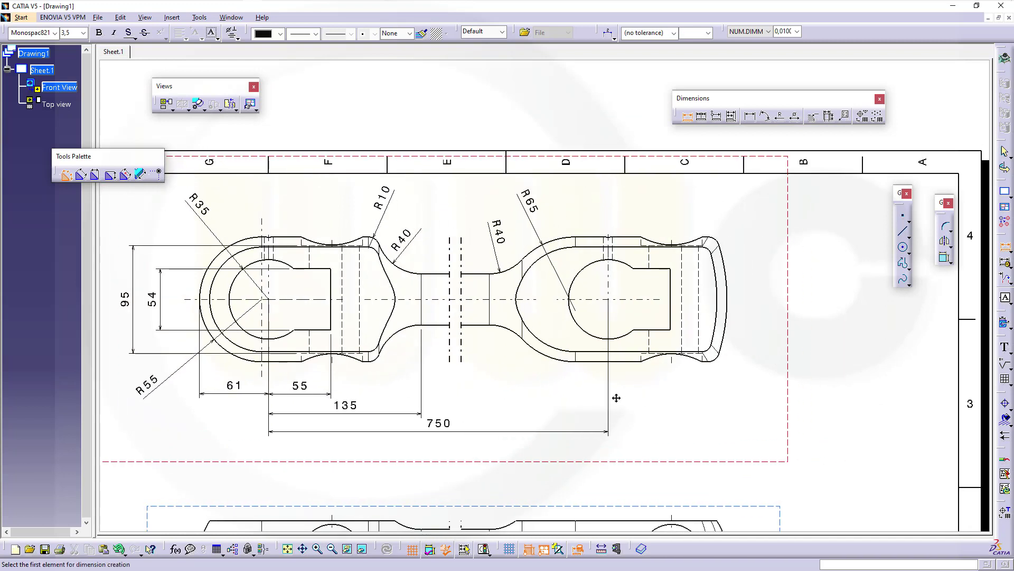
Step: Place the vertical 54 slot width and the 95 outer height to the right of the right eye
left_click(646, 269)
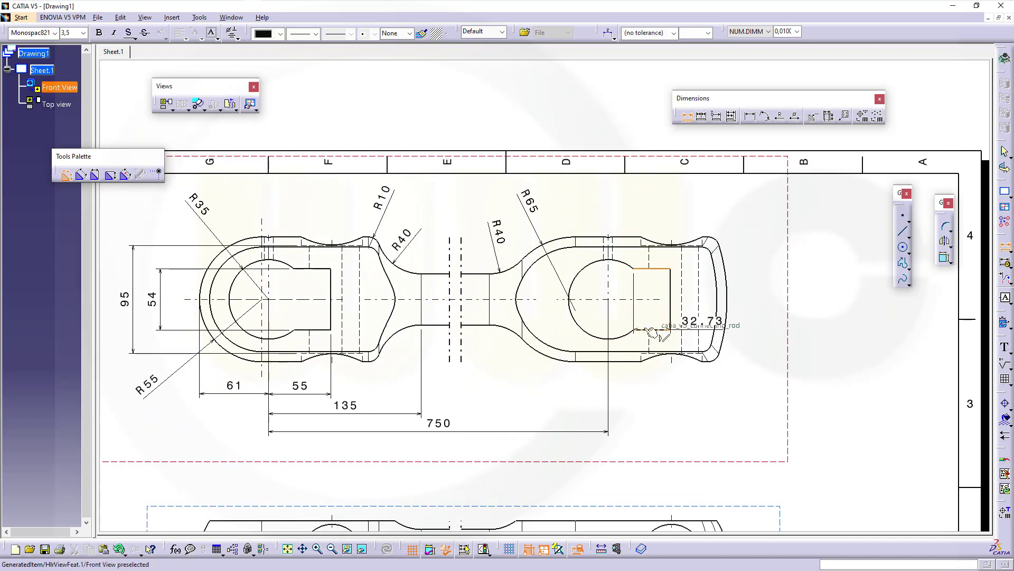
left_click(651, 330)
left_click(786, 313)
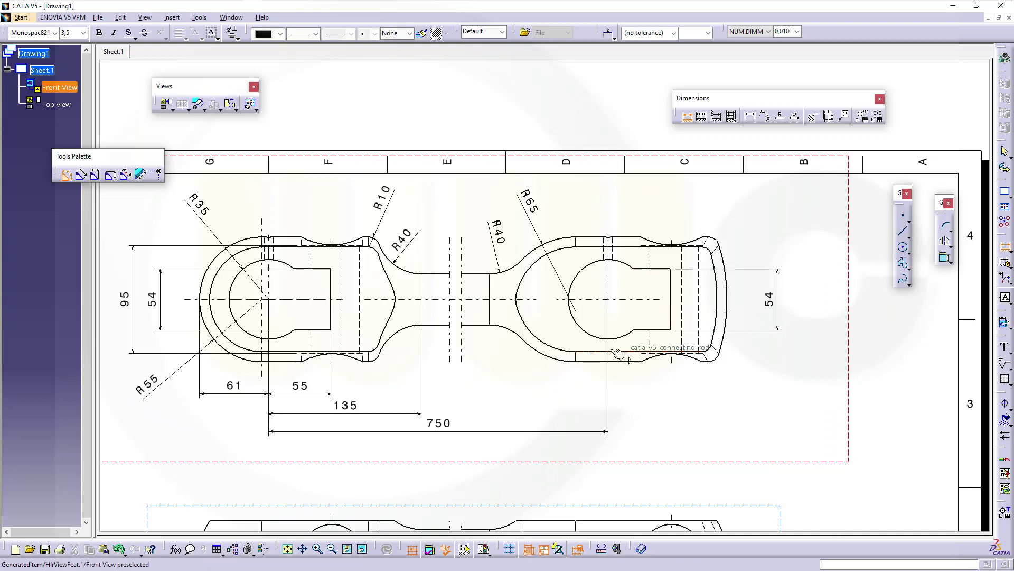
mouse_move(661, 259)
middle_mouse_down()
mouse_move(669, 349)
mouse_move(686, 306)
mouse_move(694, 355)
mouse_move(750, 327)
middle_mouse_up()
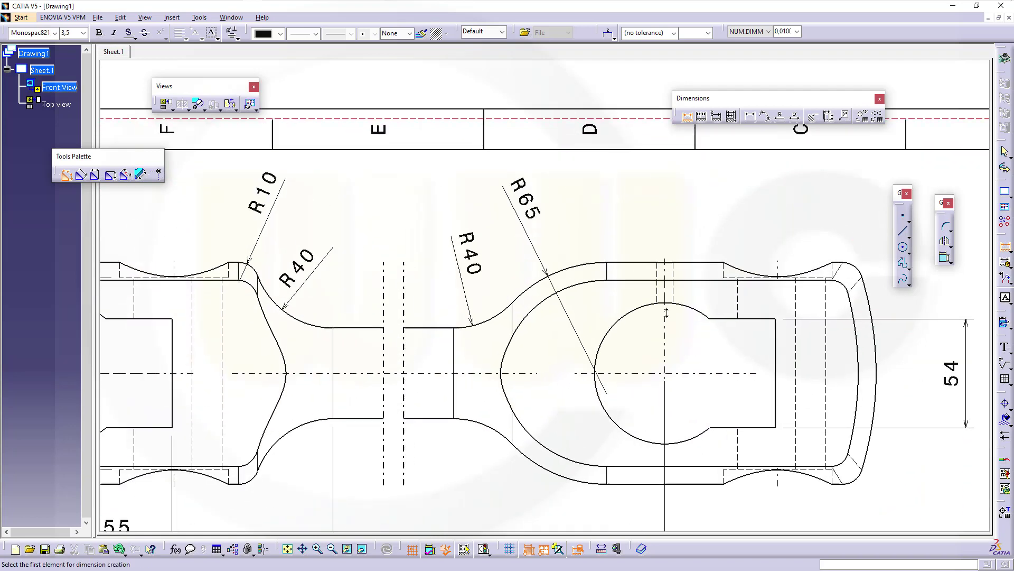
left_click(809, 278)
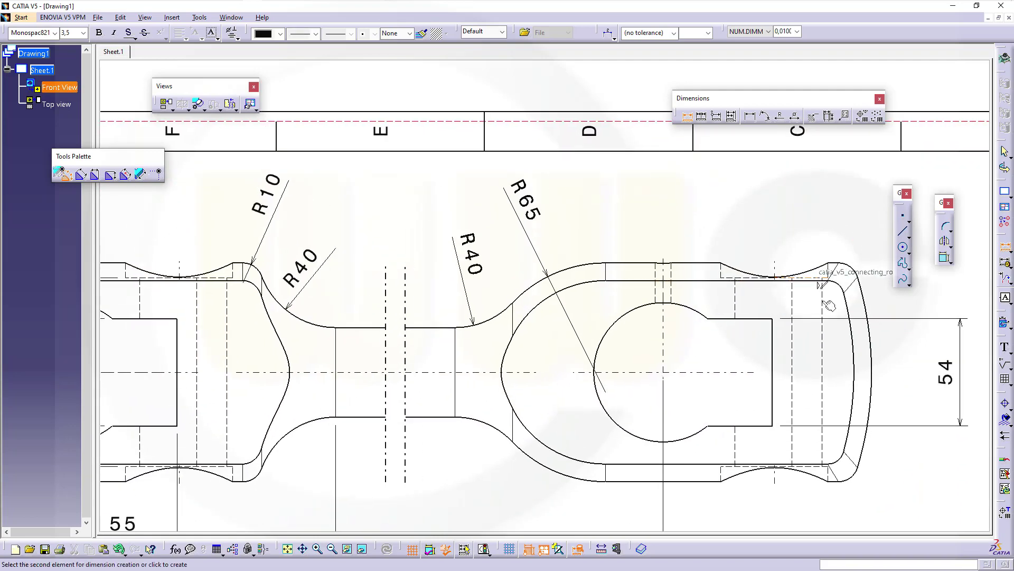
left_click(822, 466)
middle_click_drag(793, 365, 692, 343)
left_click(833, 351)
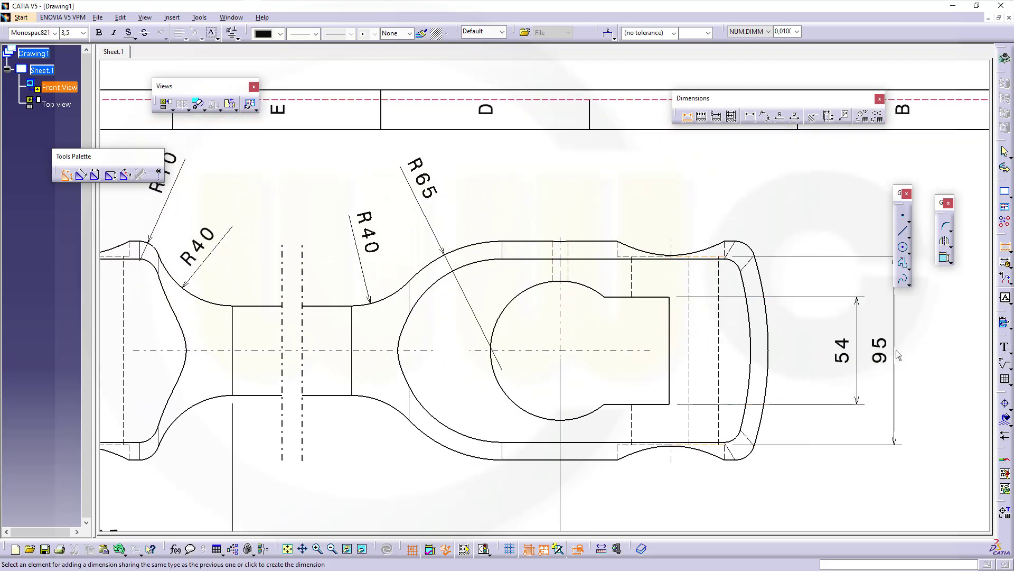
left_click(896, 350)
mouse_move(585, 290)
middle_mouse_down("ctrl")
mouse_move(632, 276)
mouse_move(654, 322)
middle_mouse_up("ctrl")
middle_click_drag(645, 375, 662, 325)
Step: Add two 105 distances from the right hole centre to the profile edge and the right end arc
left_click(642, 305)
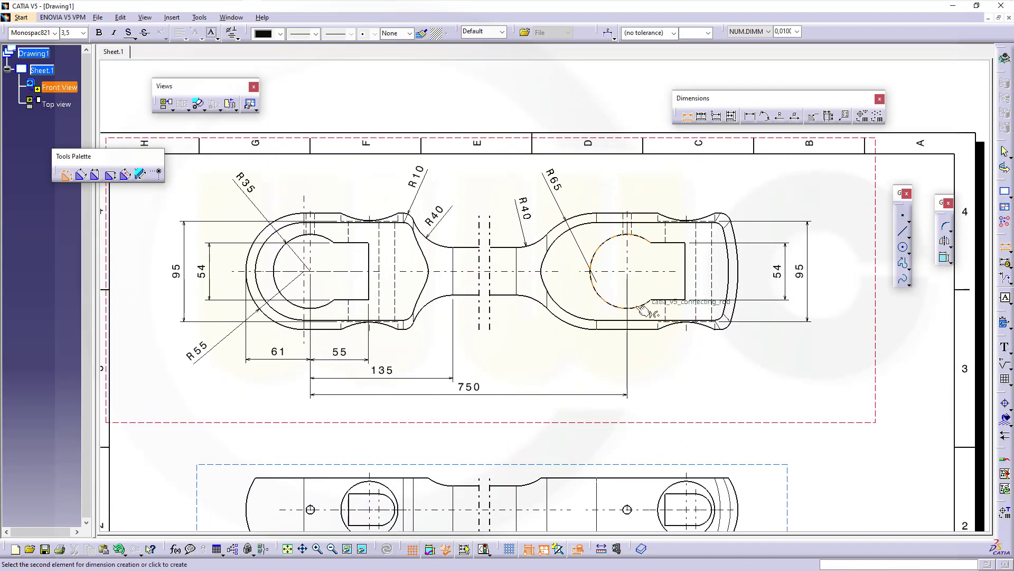
left_click(520, 288)
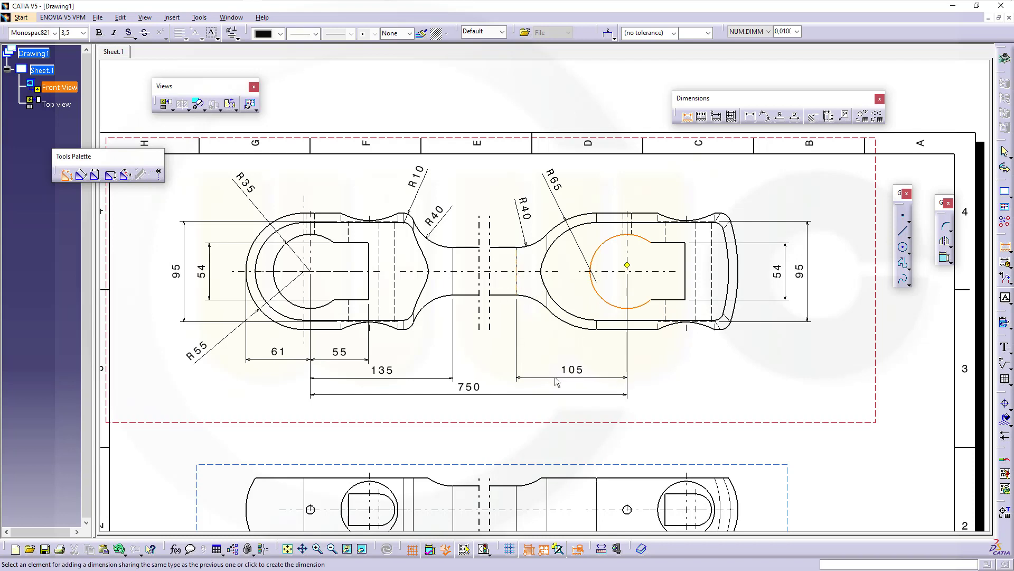
left_click(559, 381)
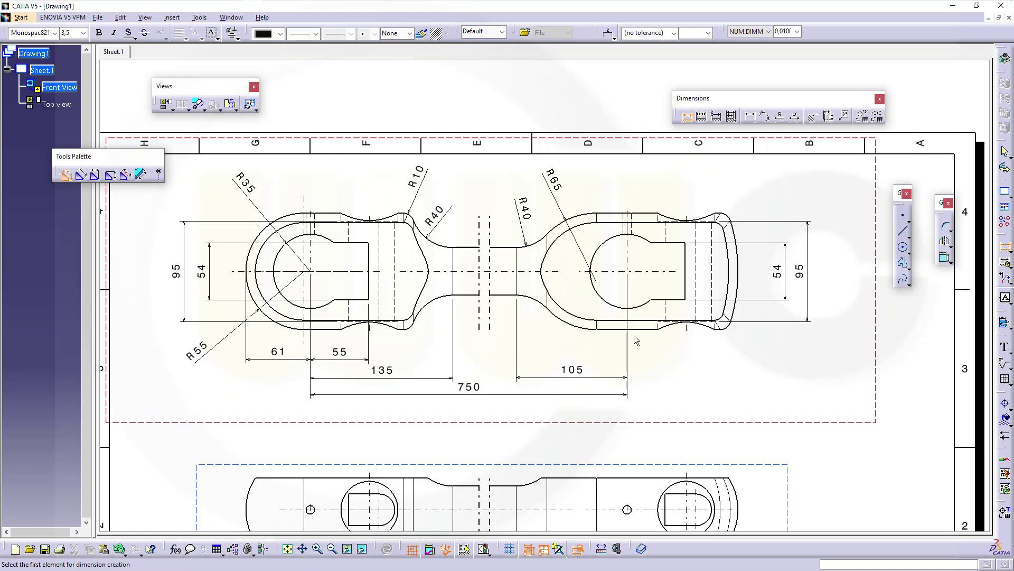
left_click(738, 275)
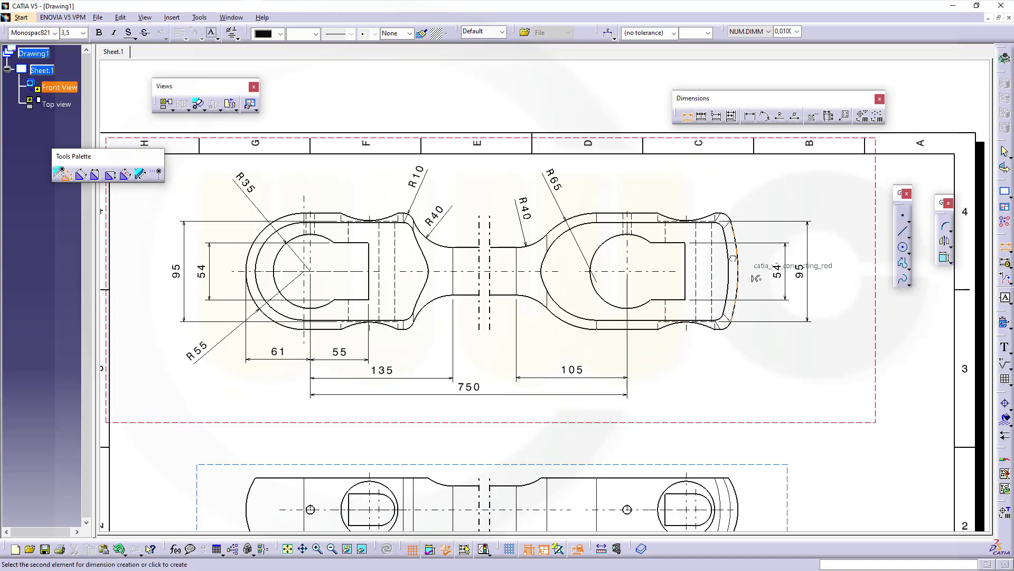
left_click(647, 302)
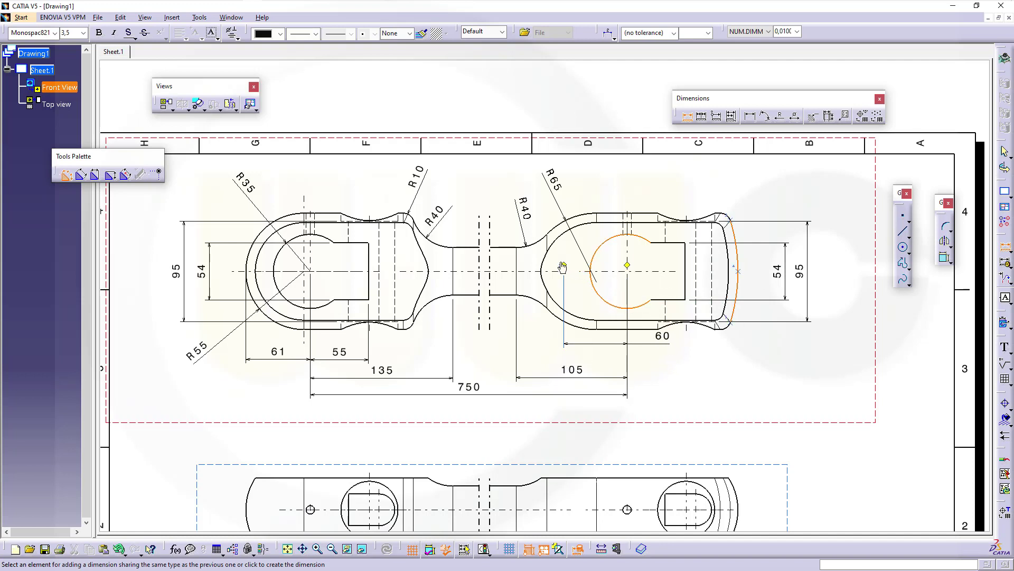
left_click(730, 283)
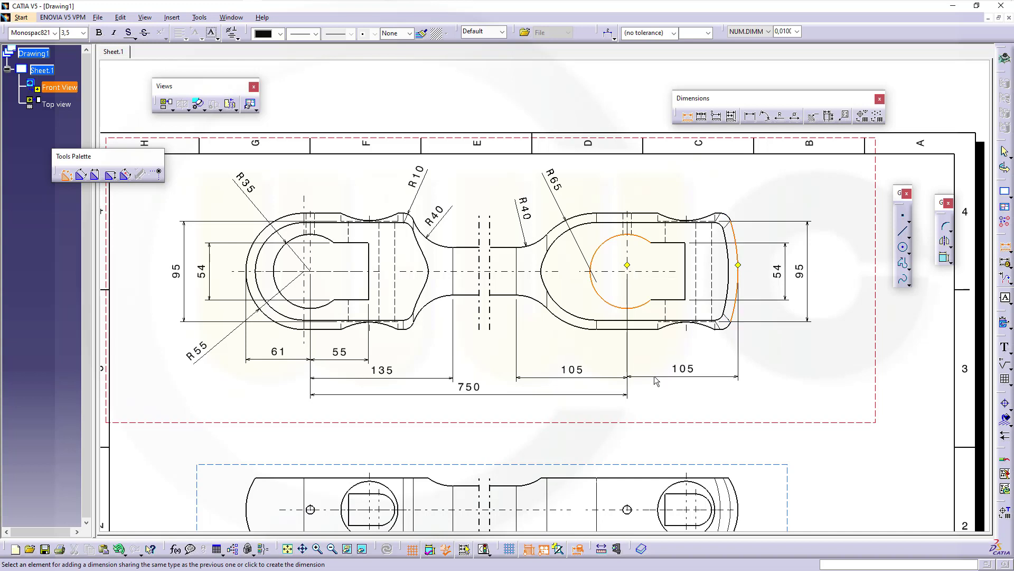
left_click(682, 377)
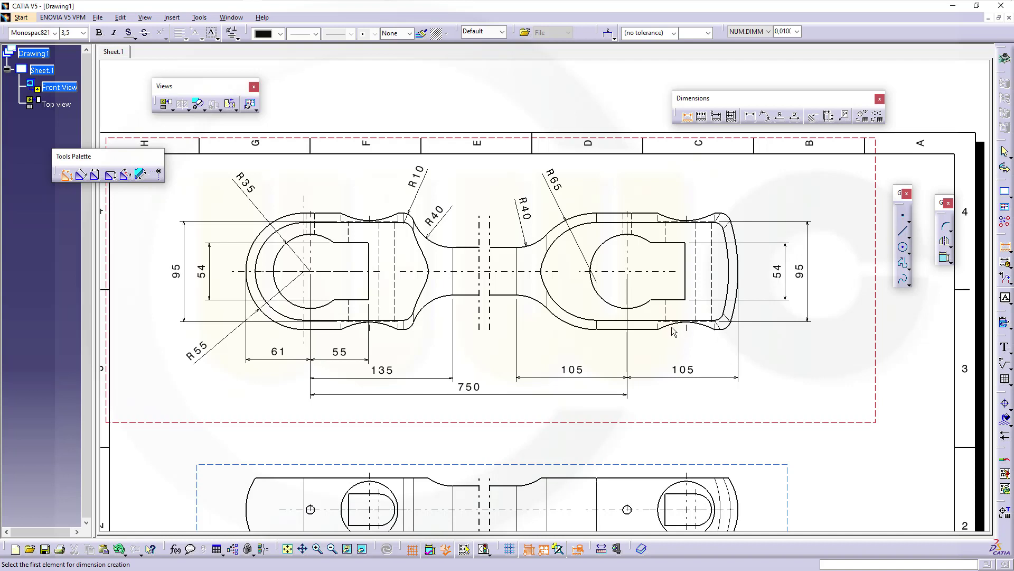
Step: Add the 60 distance from the right end arc to the hole centre, above the 105s
right_click(575, 317)
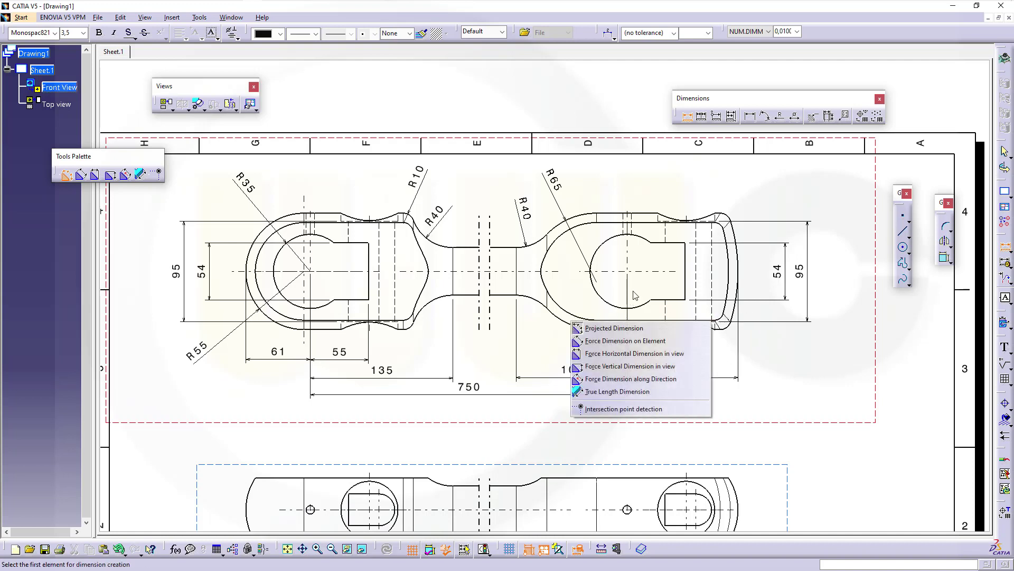
key("Escape")
left_click(741, 264)
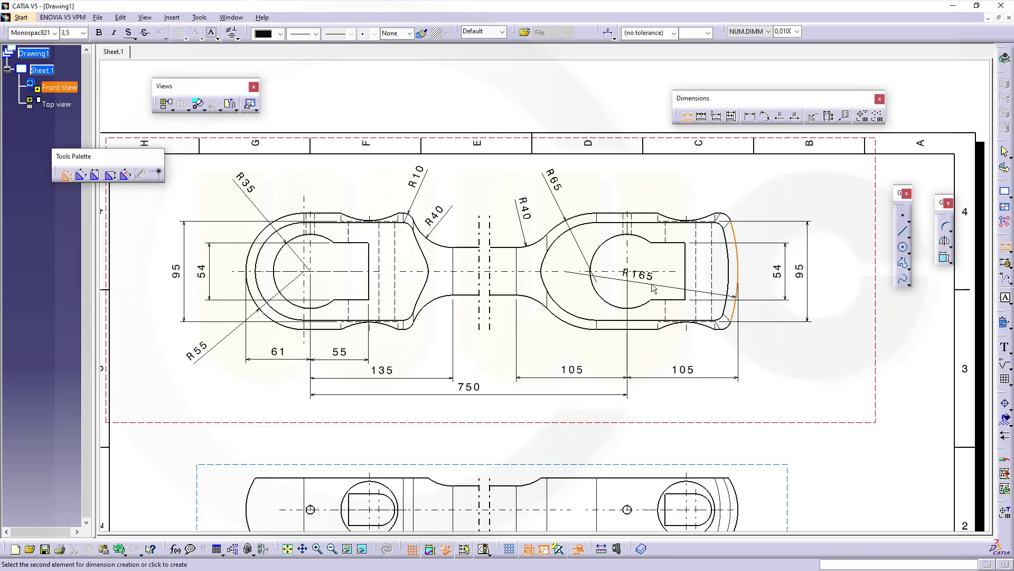
left_click(605, 252)
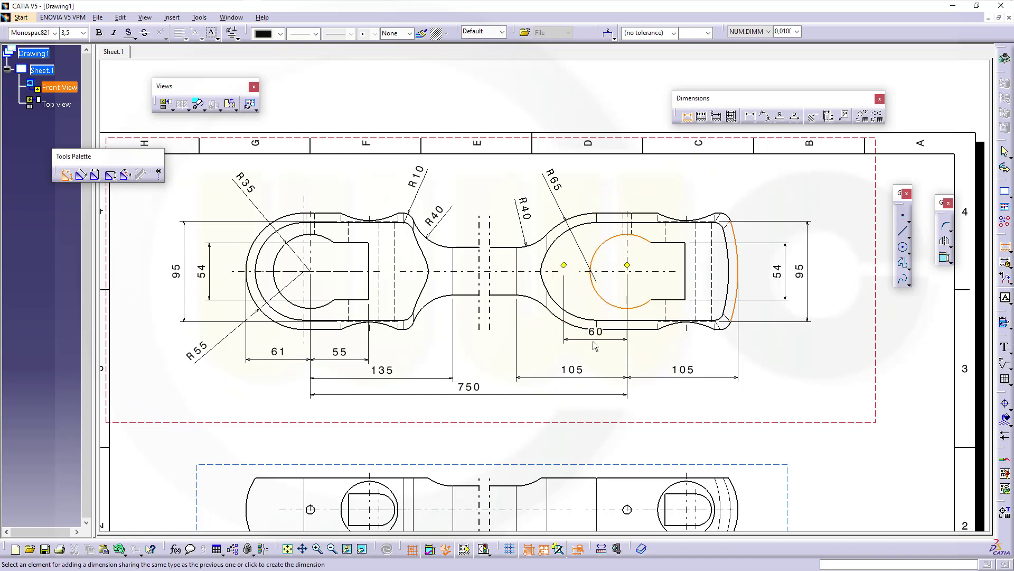
left_click(604, 354)
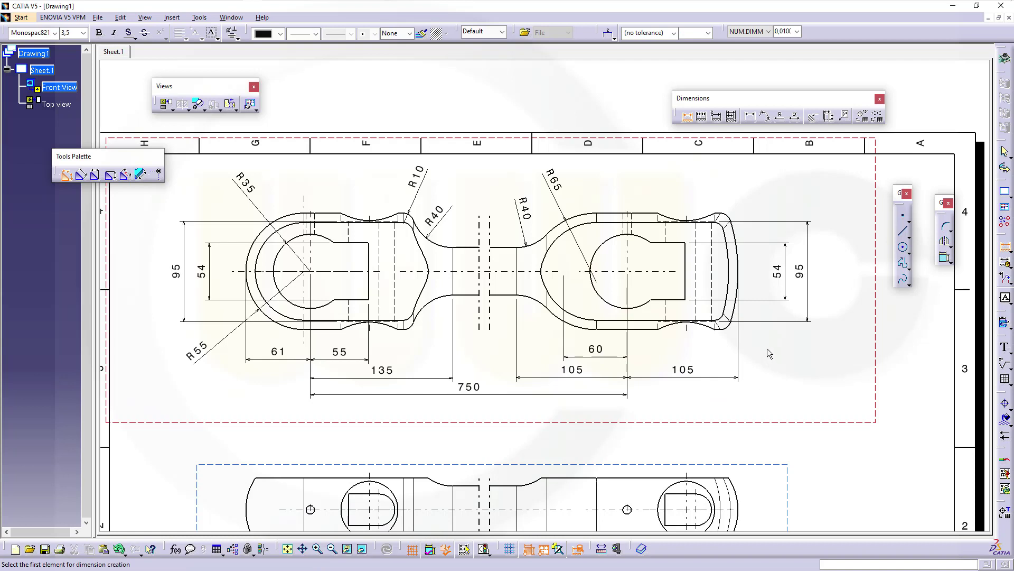
Step: Place an R512.53 radius on the shallow right-end arc and check its value
left_click(728, 216)
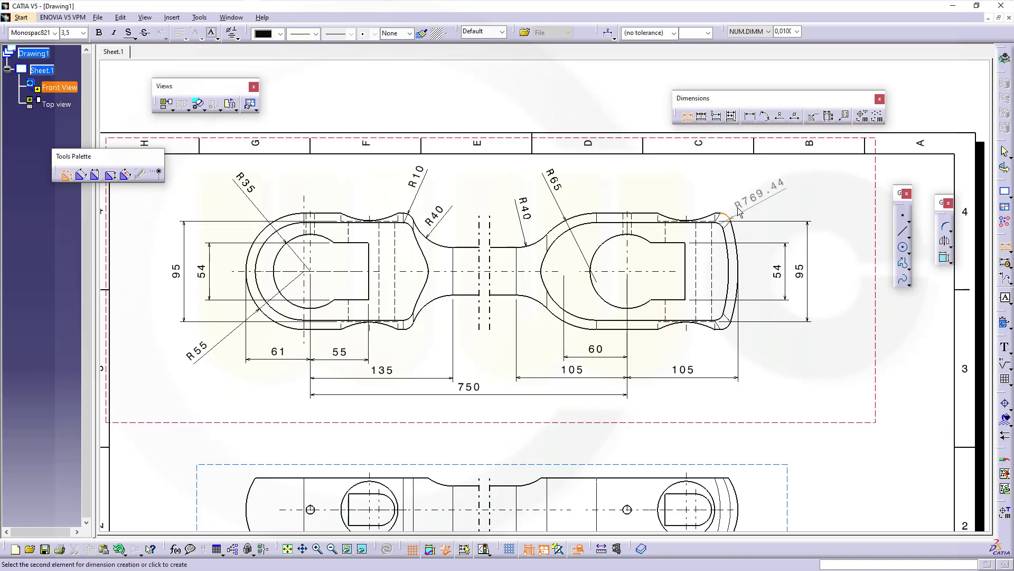
middle_click_drag(738, 200, 653, 241)
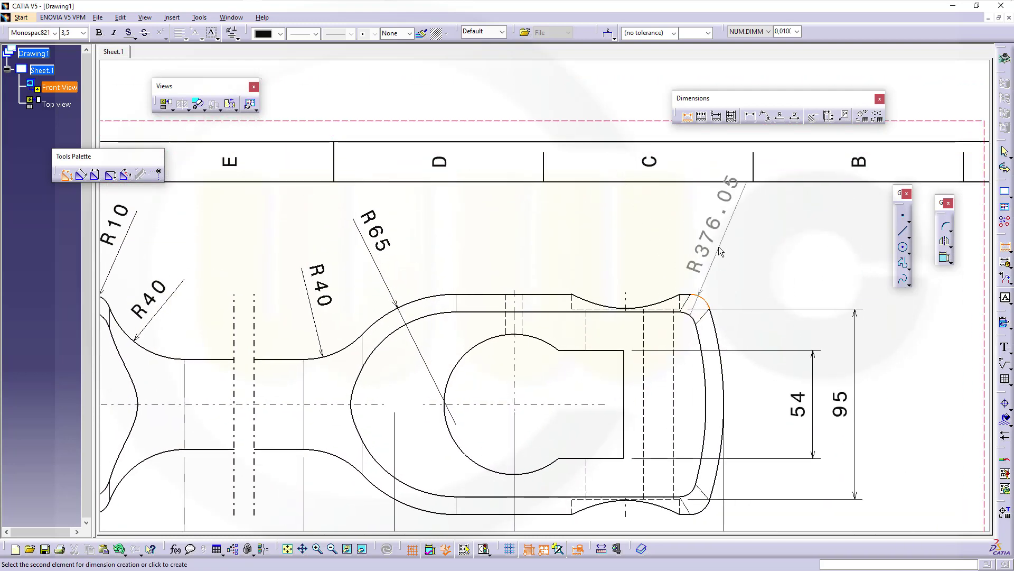
left_click(711, 282)
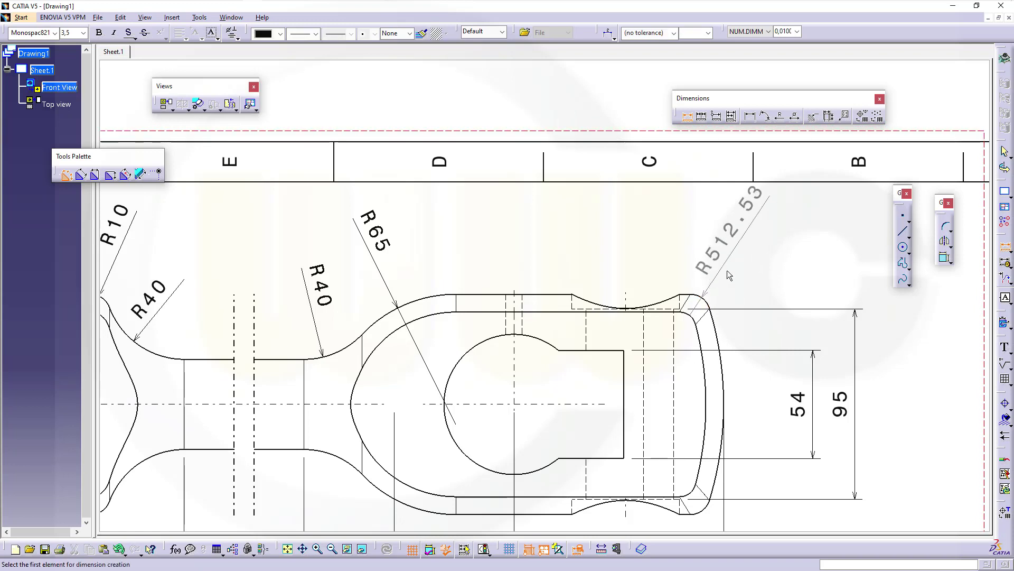
key("Escape")
left_click(699, 263)
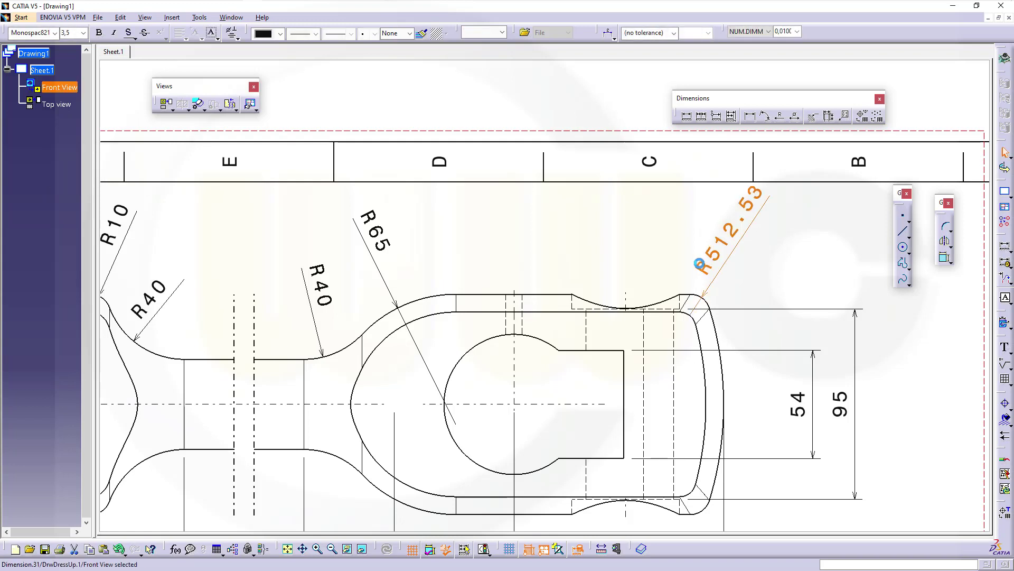
double_click(699, 262)
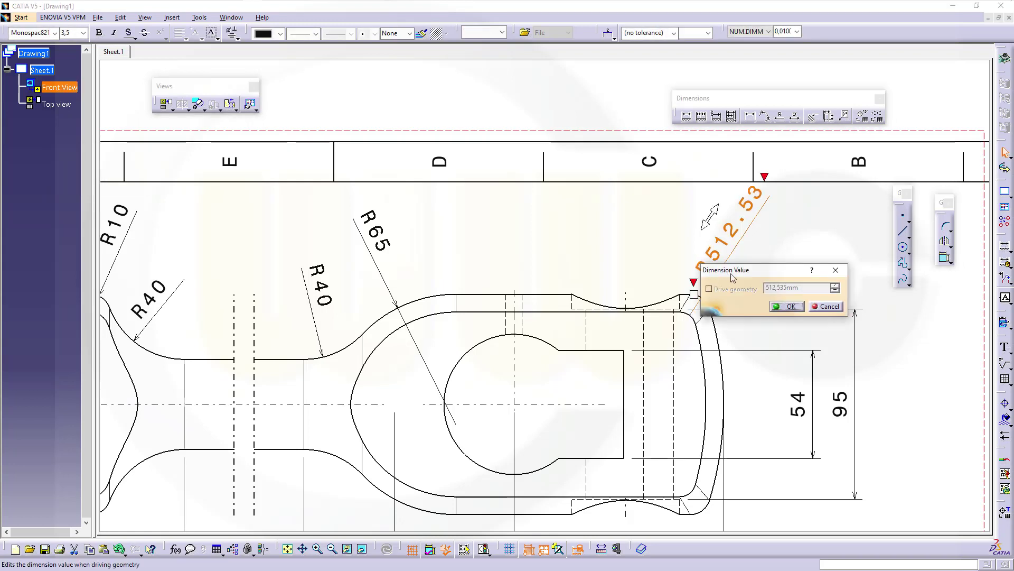
left_click(788, 306)
right_click(735, 246)
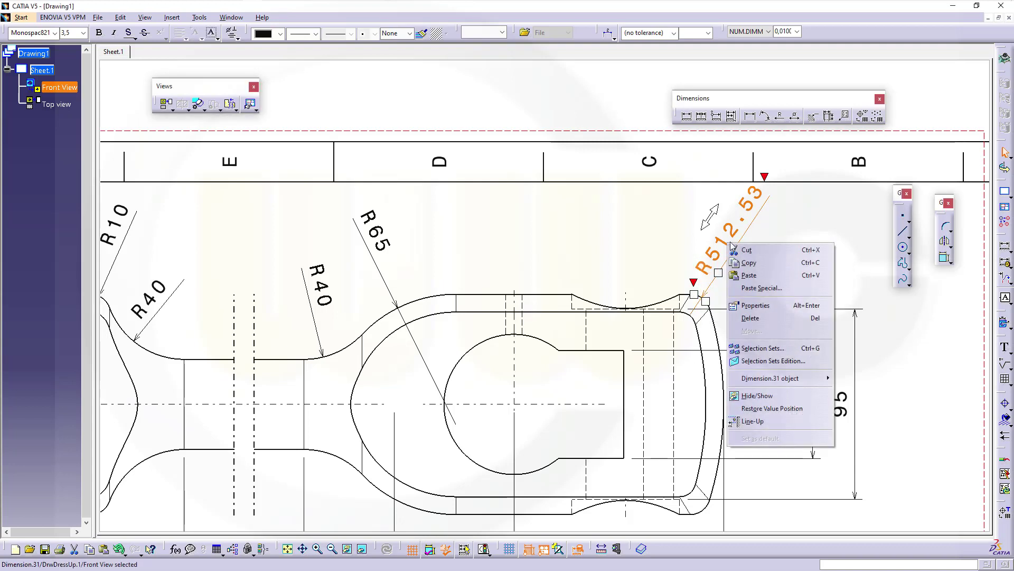
Step: Override the R512.53 radius as a fake numerical value of 25 with dual value 0,001
left_click(749, 310)
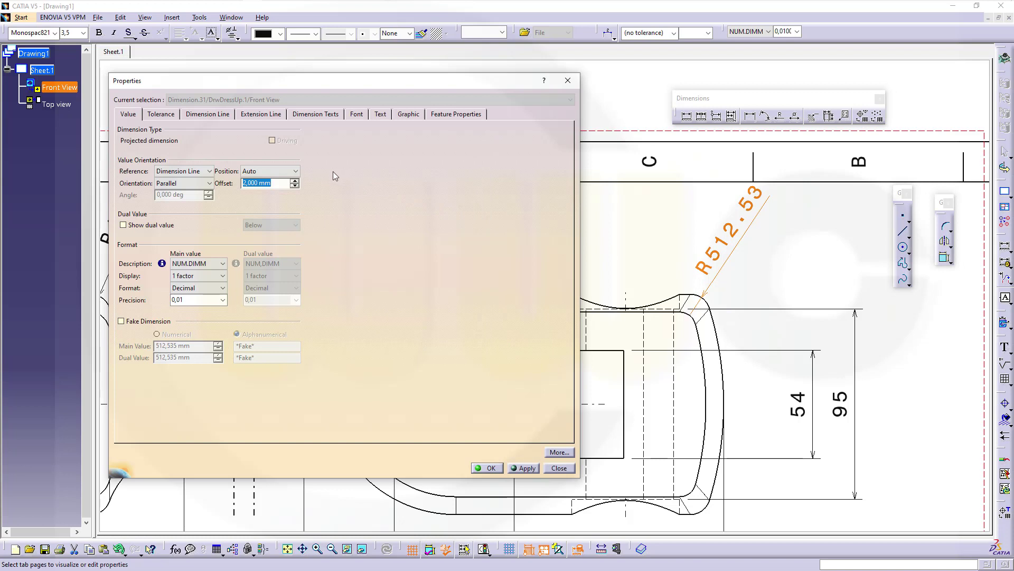
left_click(122, 322)
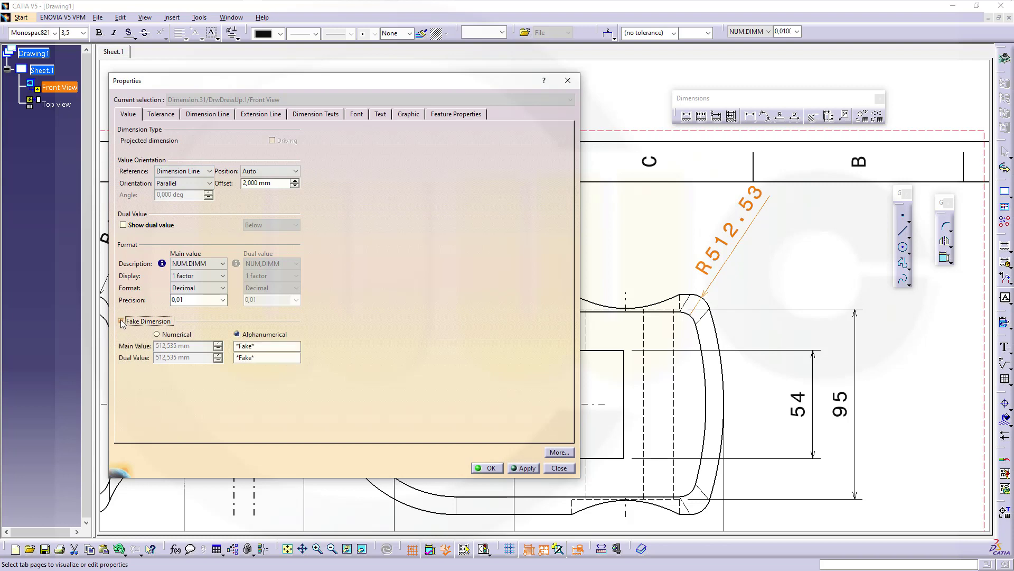
left_click(157, 334)
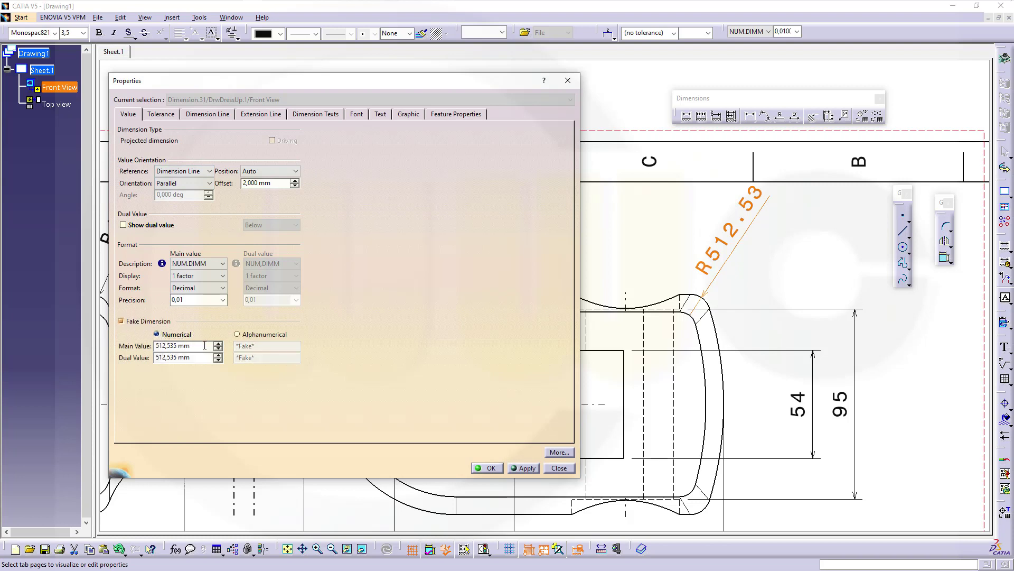
left_click_drag(204, 345, 116, 335)
type("25")
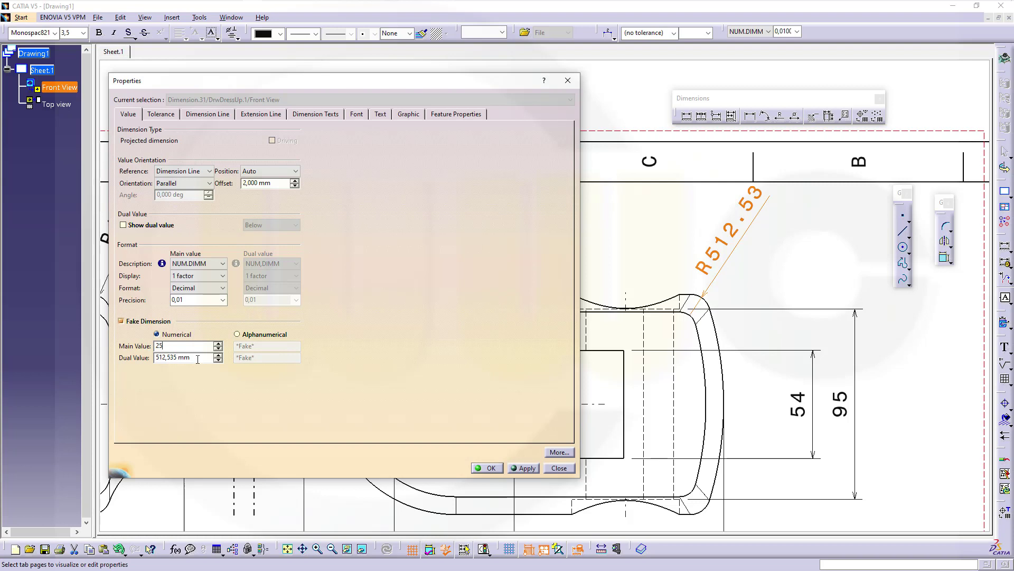
triple_click(189, 358)
type("0,001")
key("Tab")
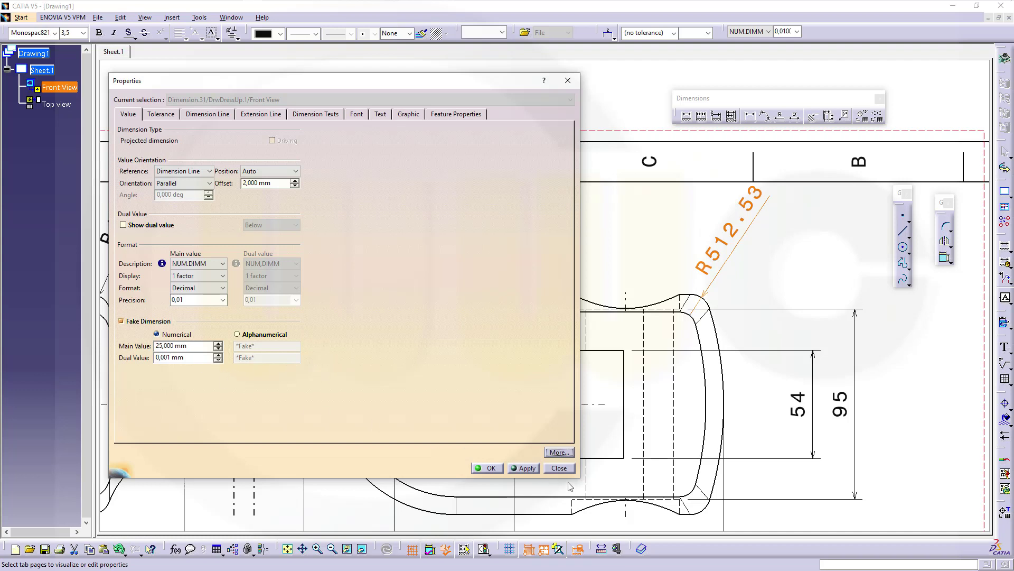
left_click(527, 470)
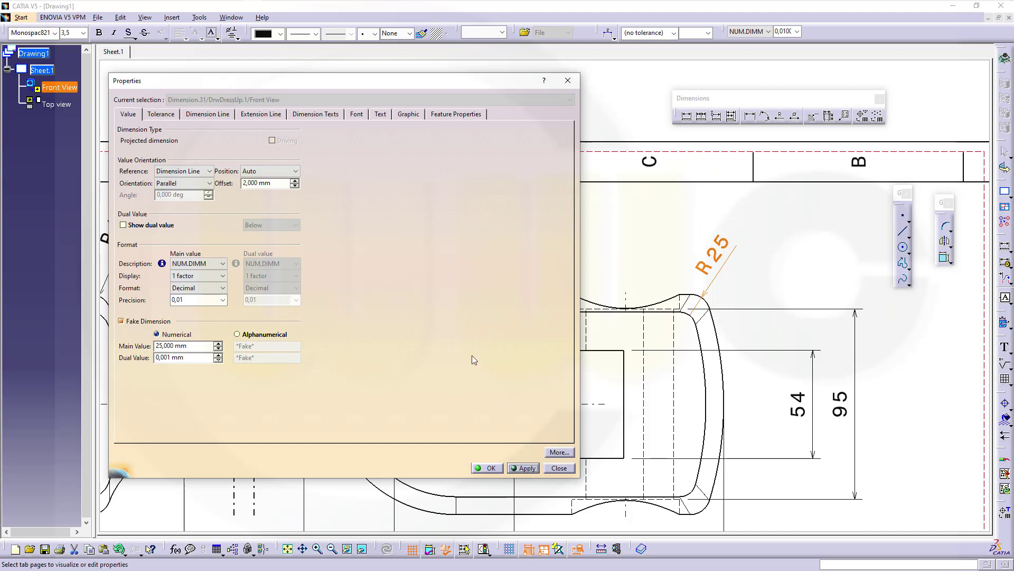
left_click(491, 468)
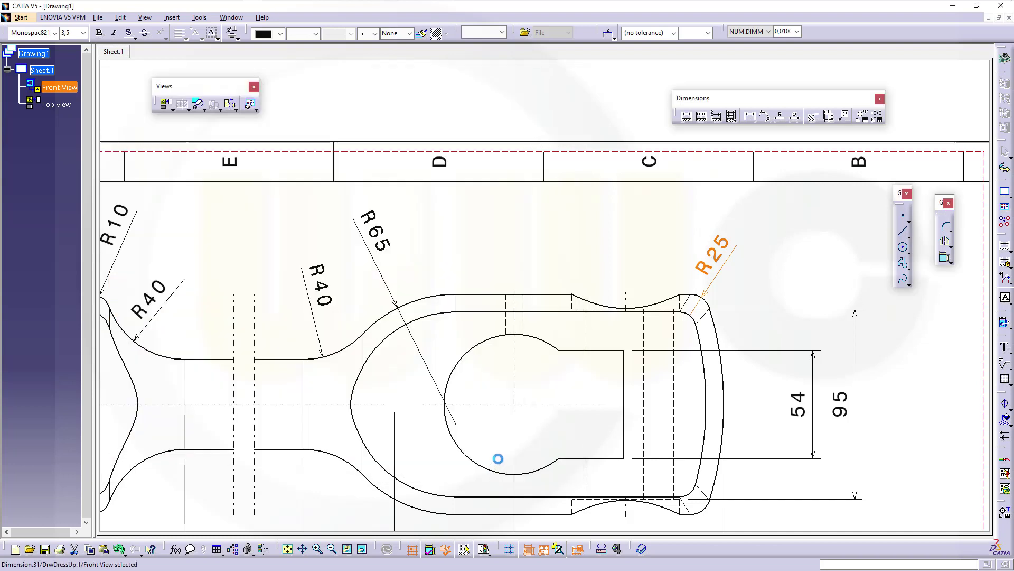
left_click(783, 294)
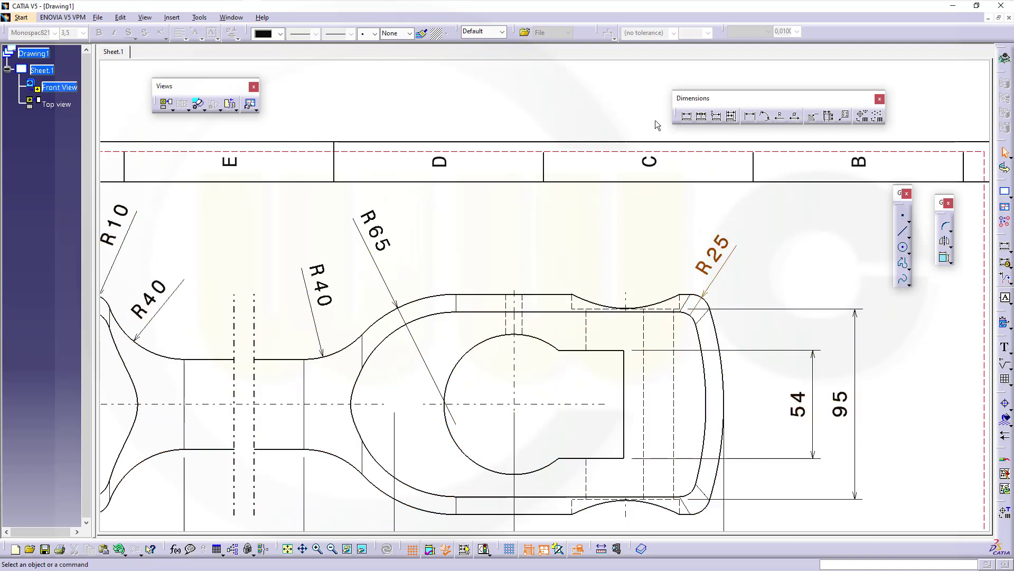
Step: Add an R165 radius on the right outer end arc and R35 on the right hole
left_click(686, 115)
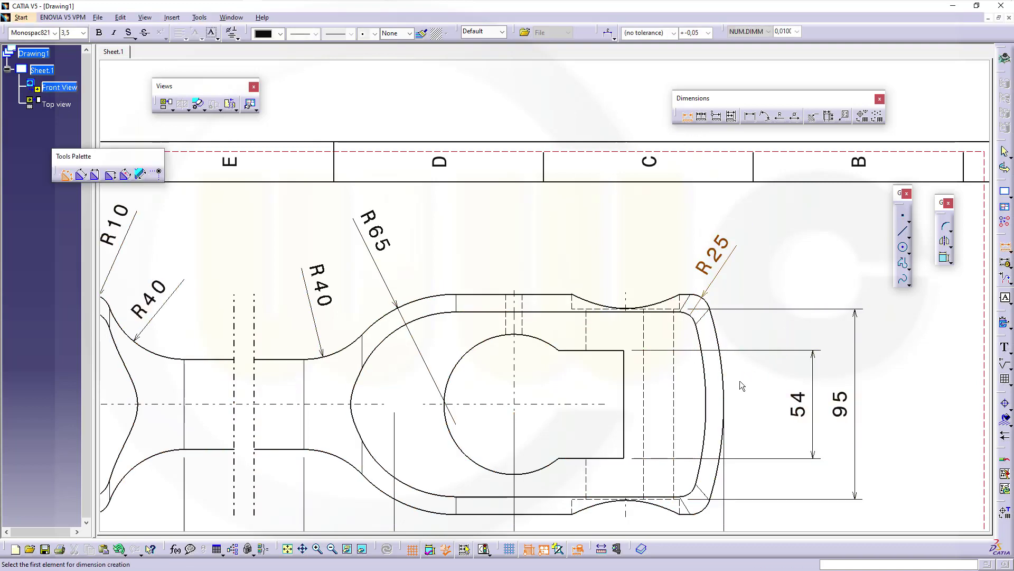
left_click(721, 391)
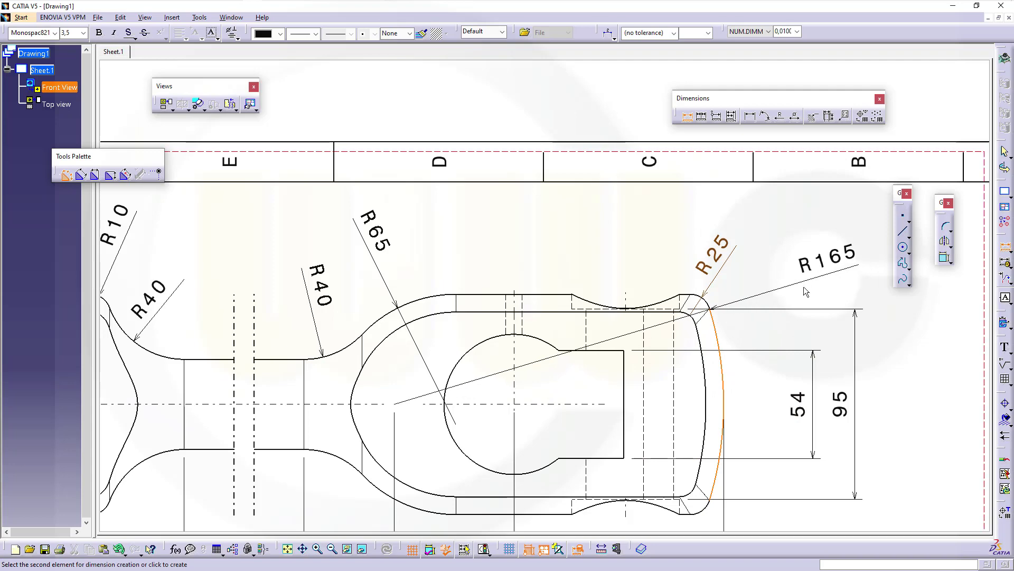
left_click(881, 372)
mouse_move(656, 386)
middle_mouse_down()
mouse_move(657, 426)
mouse_move(722, 439)
middle_mouse_up()
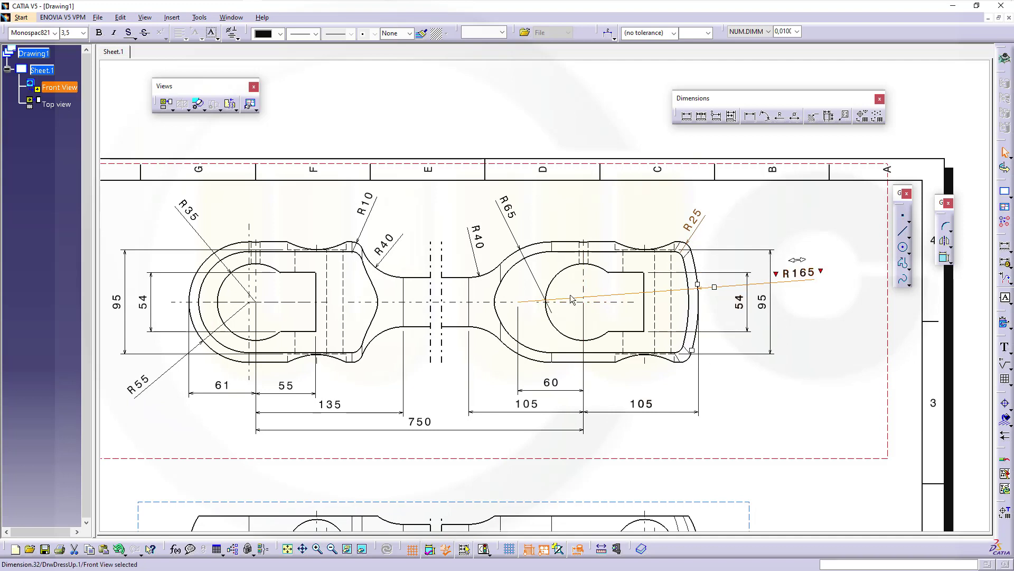
left_click(558, 274)
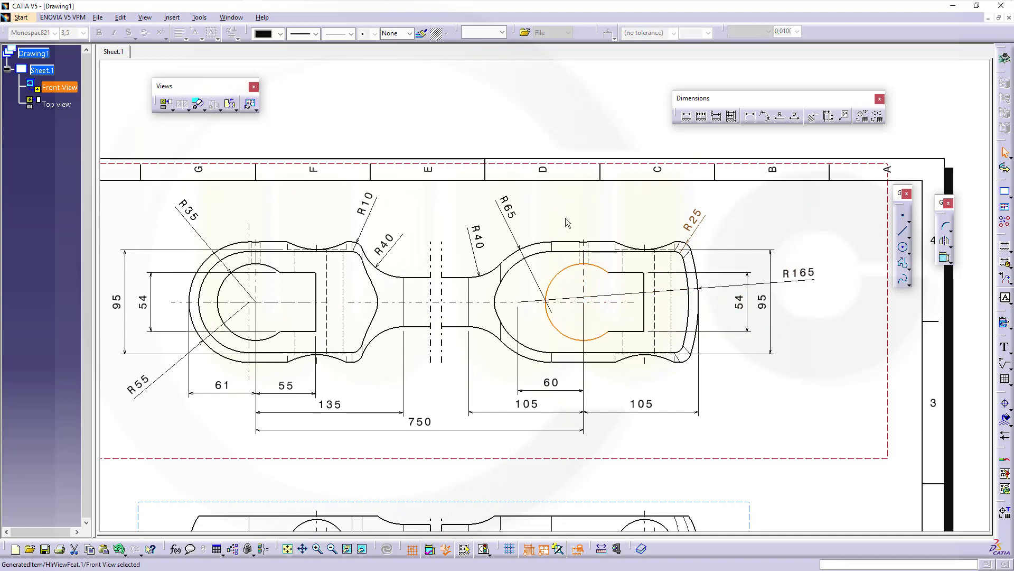
left_click(686, 113)
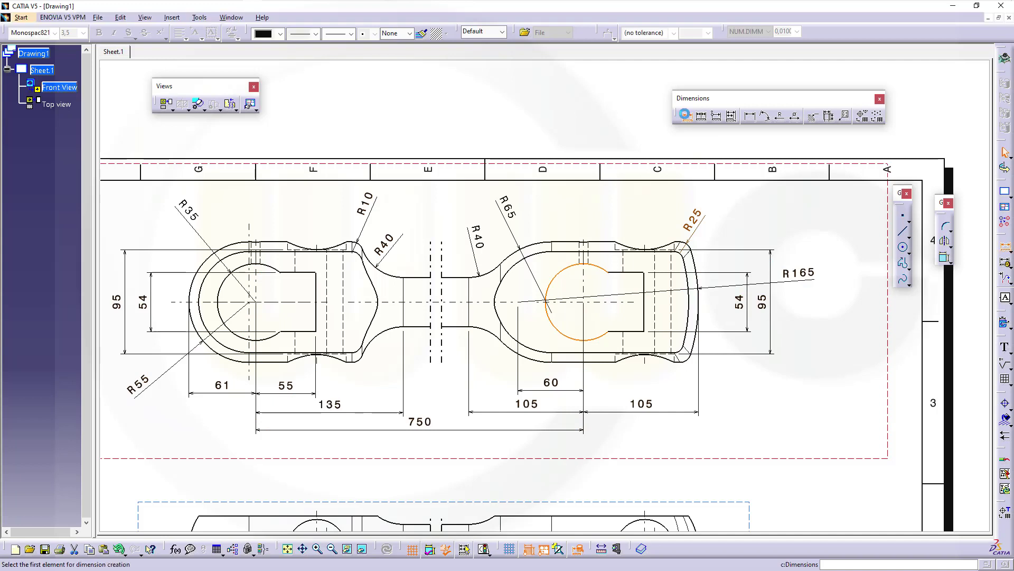
left_click(578, 270)
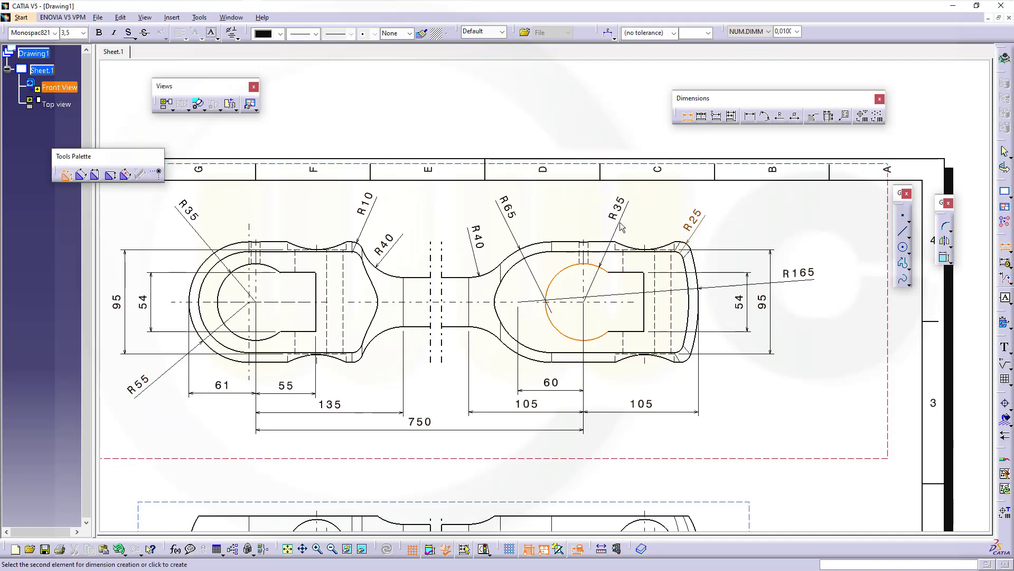
left_click(621, 227)
mouse_move(768, 438)
middle_mouse_down()
mouse_move(792, 420)
mouse_move(798, 432)
middle_mouse_up()
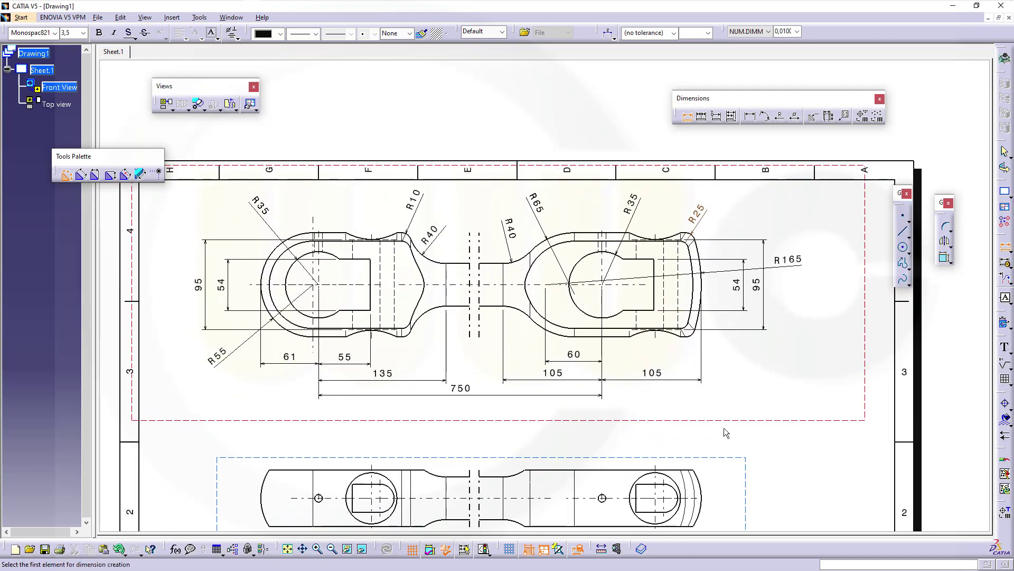
Step: Move the top view slightly down on the sheet
scroll(781, 417, "down", 2)
scroll(755, 397, "up", 2)
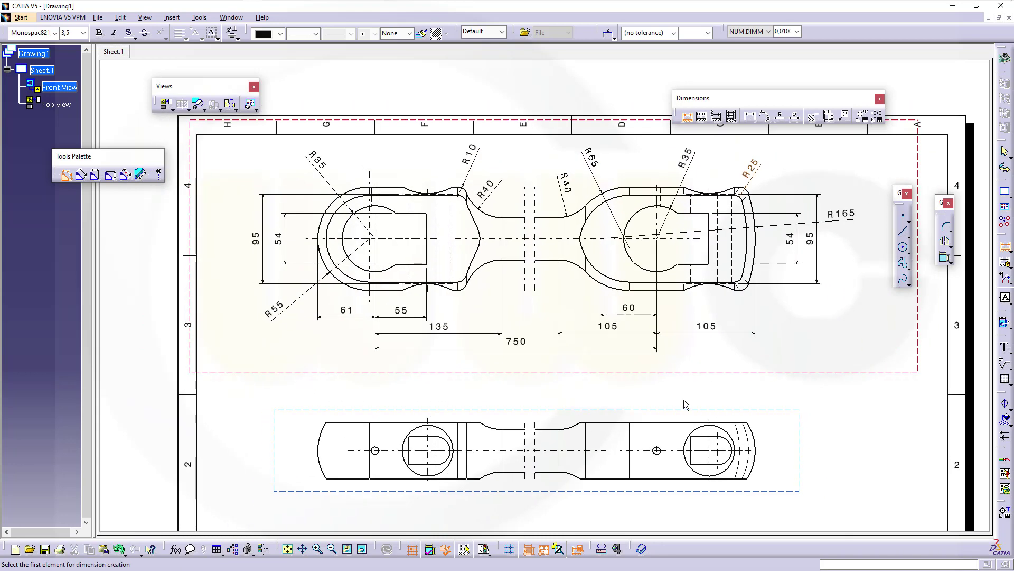
key("Escape")
left_click(616, 414)
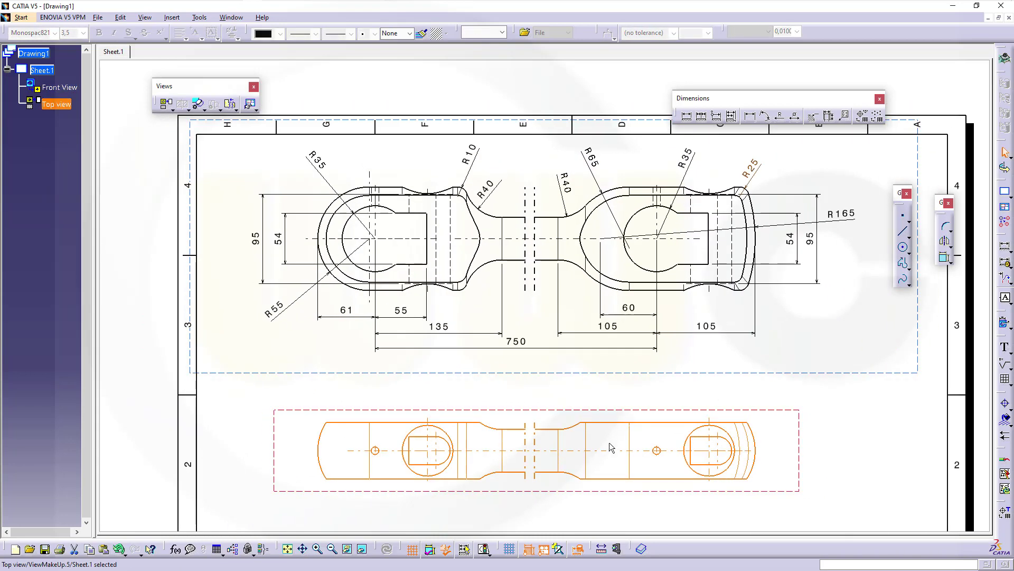
middle_click_drag(611, 459, 693, 342)
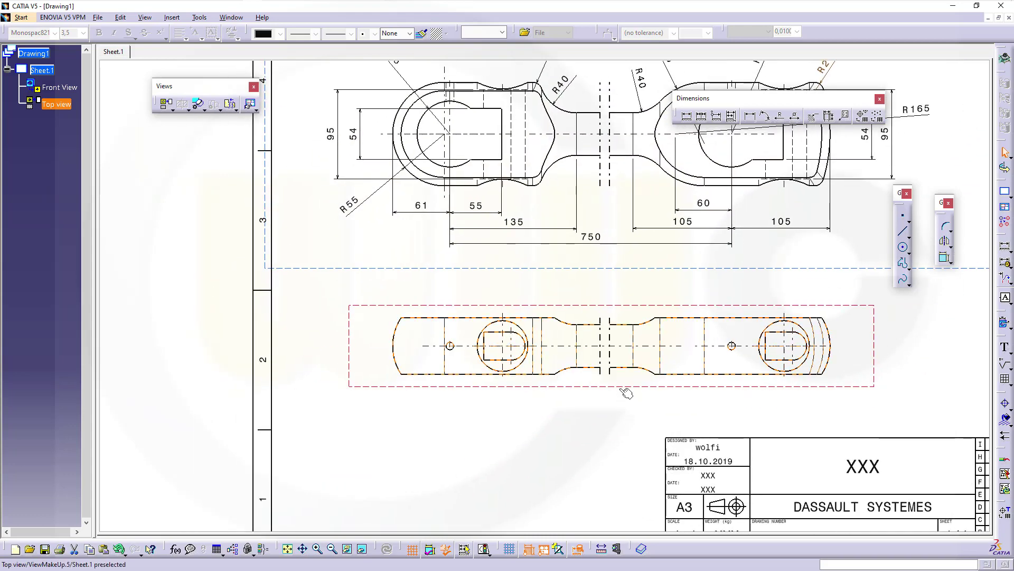
left_click_drag(620, 391, 620, 411)
left_click(636, 286)
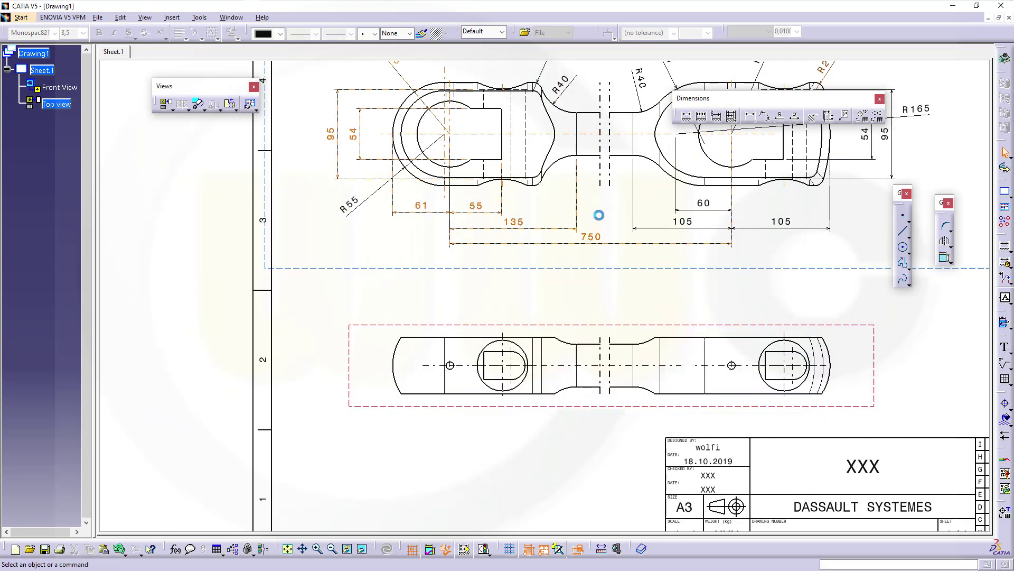
Step: Dimension the top view's left and right rounded ends with R55 radii
left_click(687, 118)
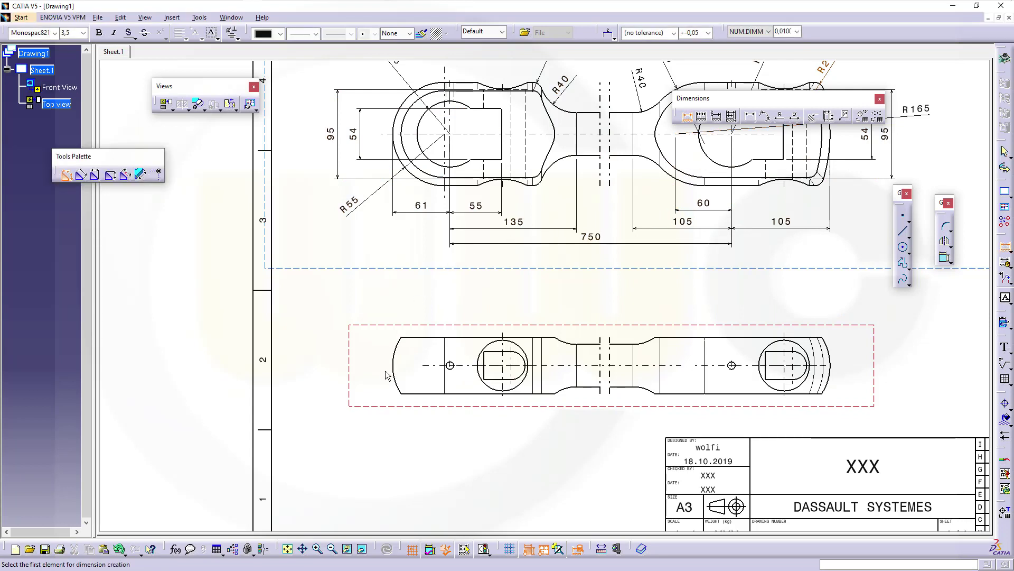
left_click(401, 384)
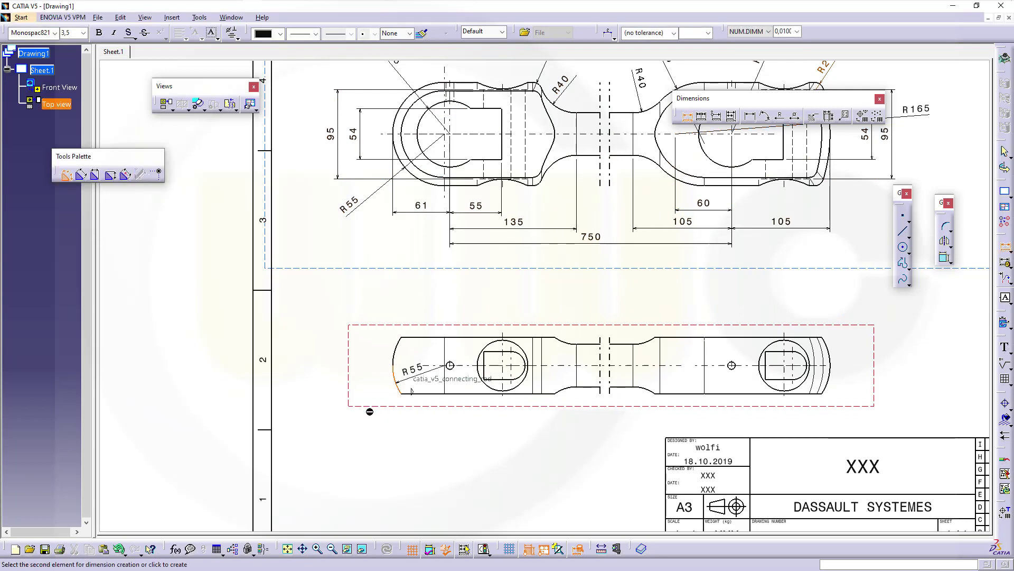
left_click(350, 419)
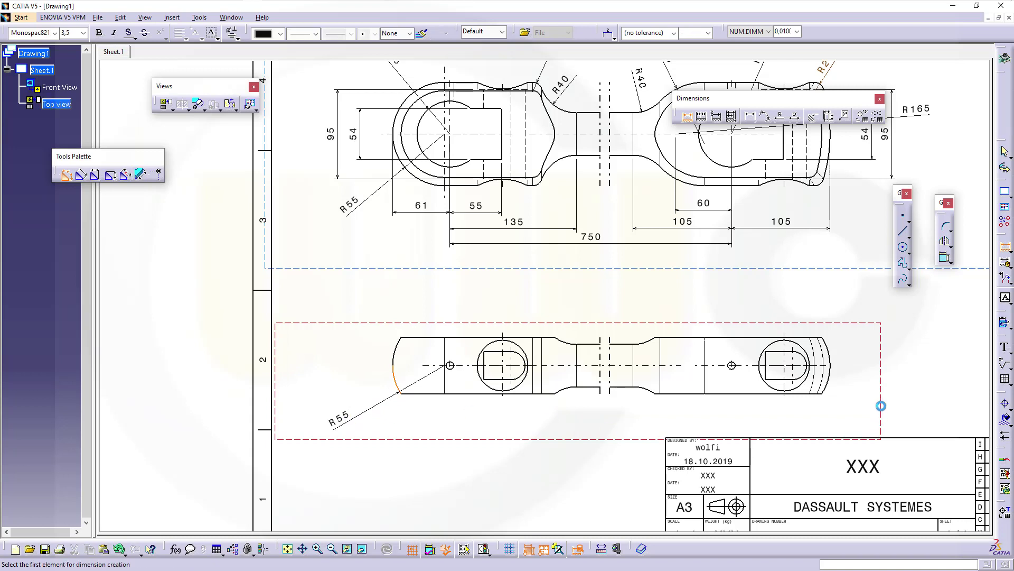
left_click(830, 357)
left_click(867, 354)
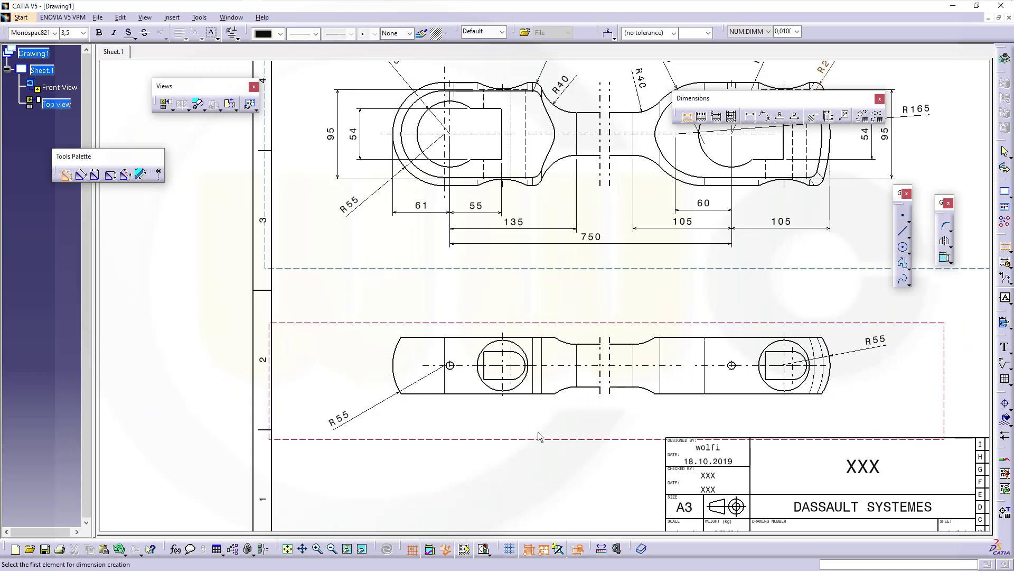
mouse_move(478, 450)
middle_mouse_down()
mouse_move(548, 315)
mouse_move(593, 283)
mouse_move(595, 264)
middle_mouse_up()
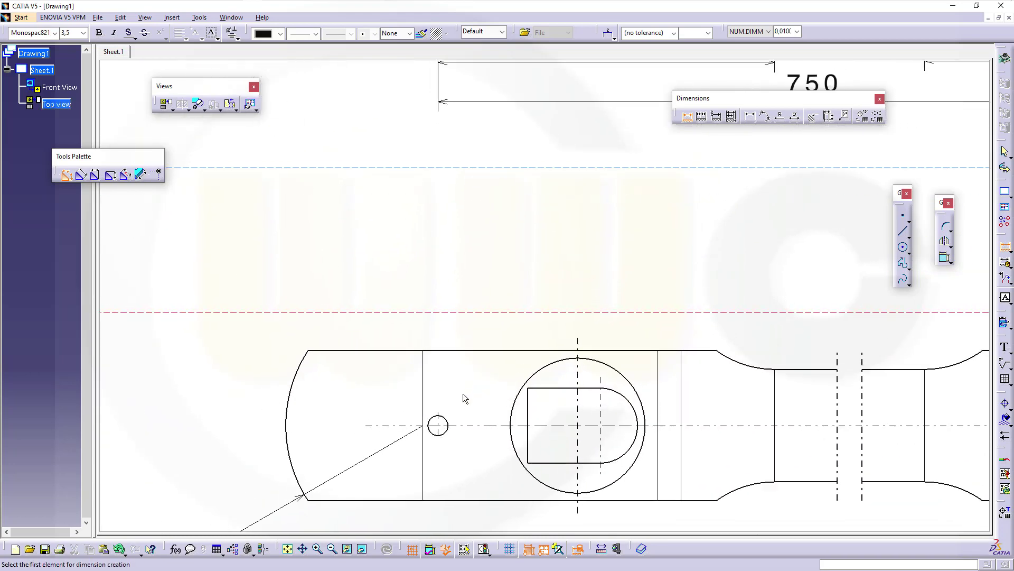
Step: Add ⌀8 diameter dimensions to the left and right small holes
left_click(447, 423)
right_click(400, 321)
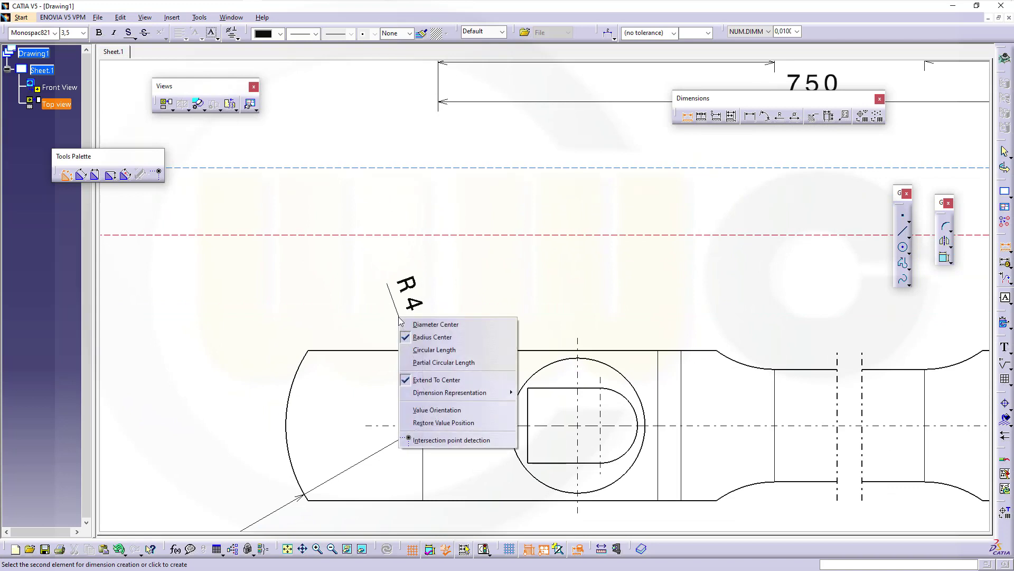
left_click(417, 323)
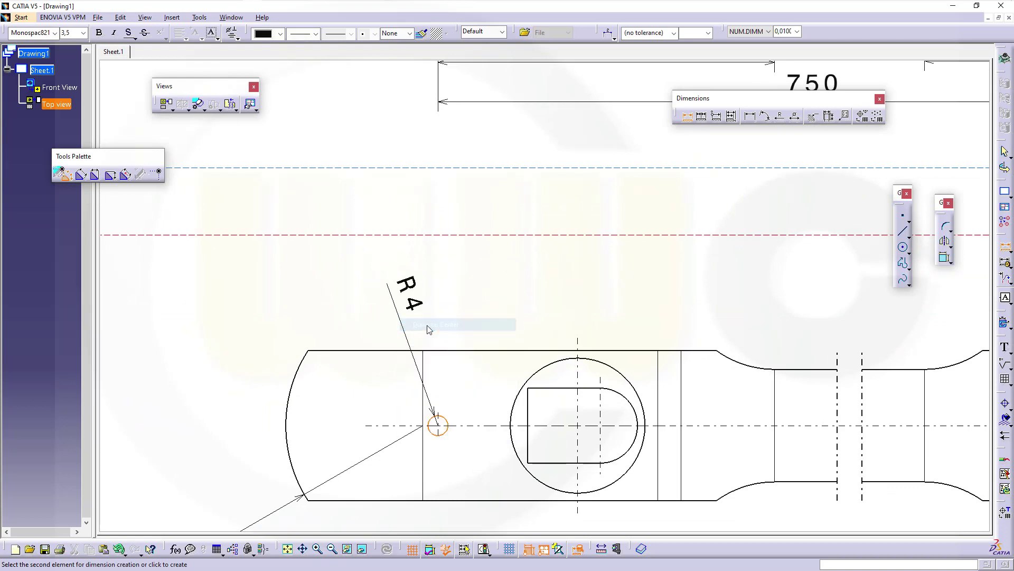
left_click(396, 323)
mouse_move(706, 443)
middle_mouse_down()
mouse_move(563, 374)
mouse_move(842, 358)
middle_mouse_up()
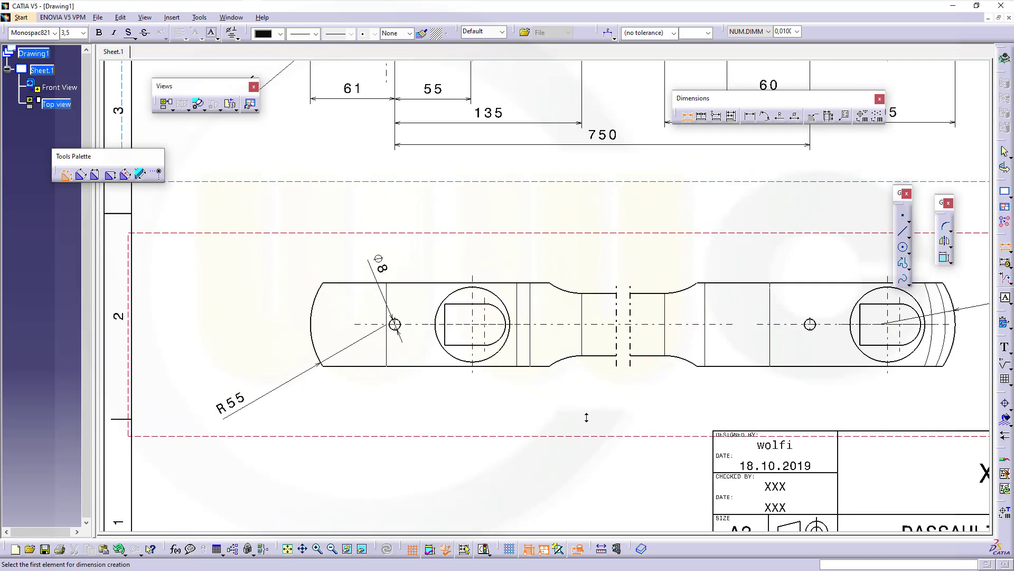
left_click(818, 332)
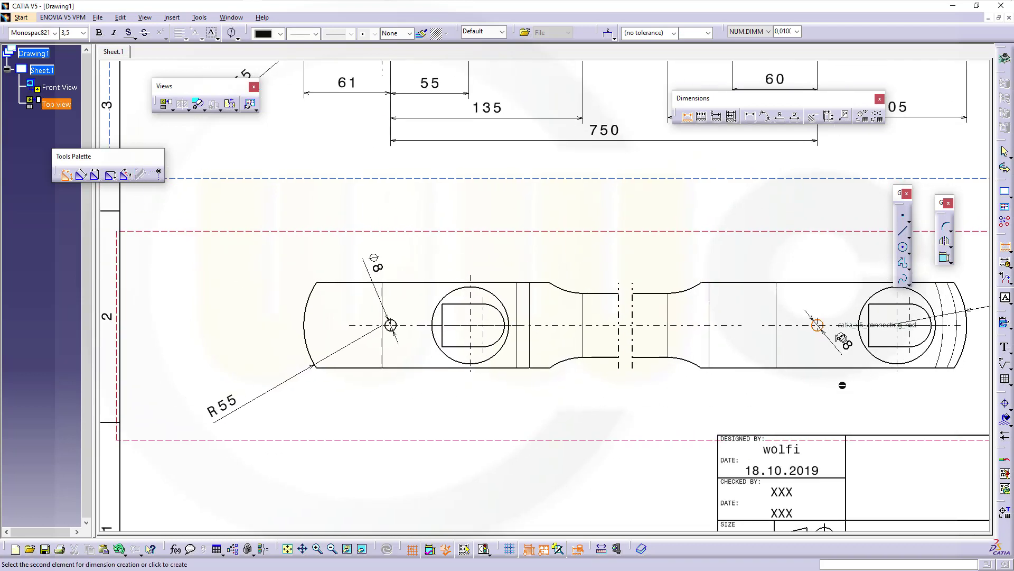
left_click(845, 252)
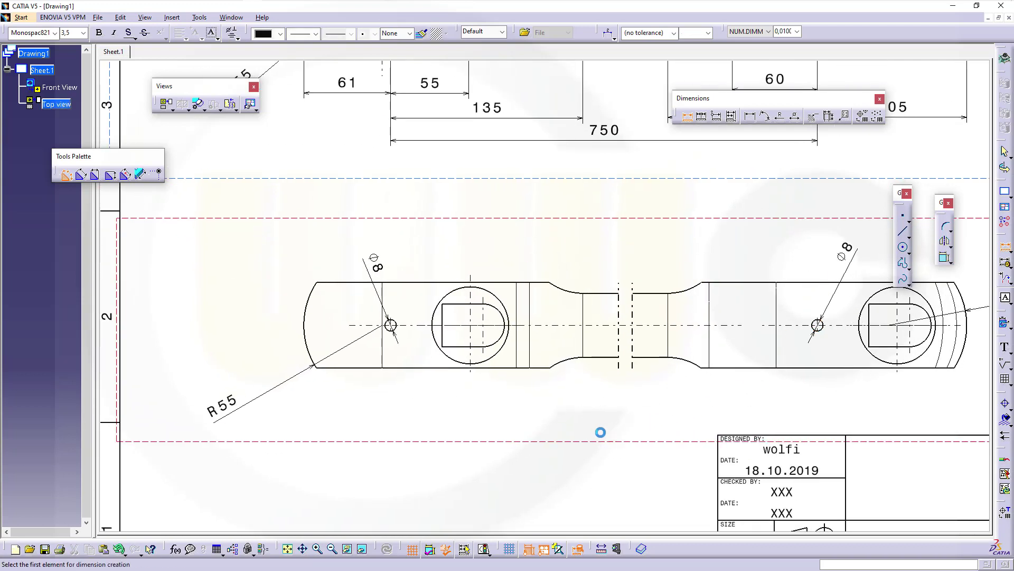
Step: Add ⌀54 diameter dimensions to the left and right large circles
right_click(522, 441)
left_click(517, 415)
left_click(499, 351)
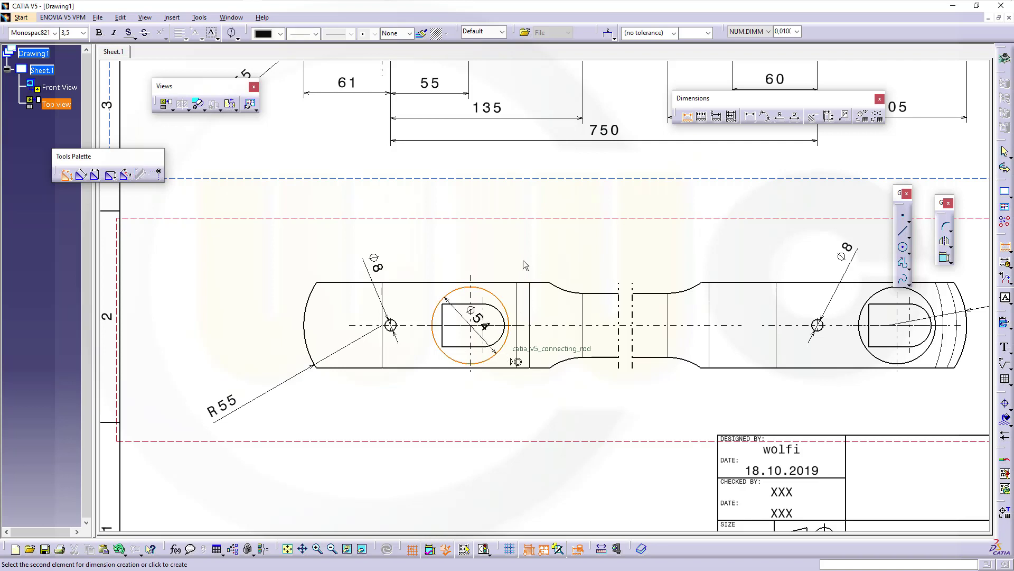
left_click(492, 255)
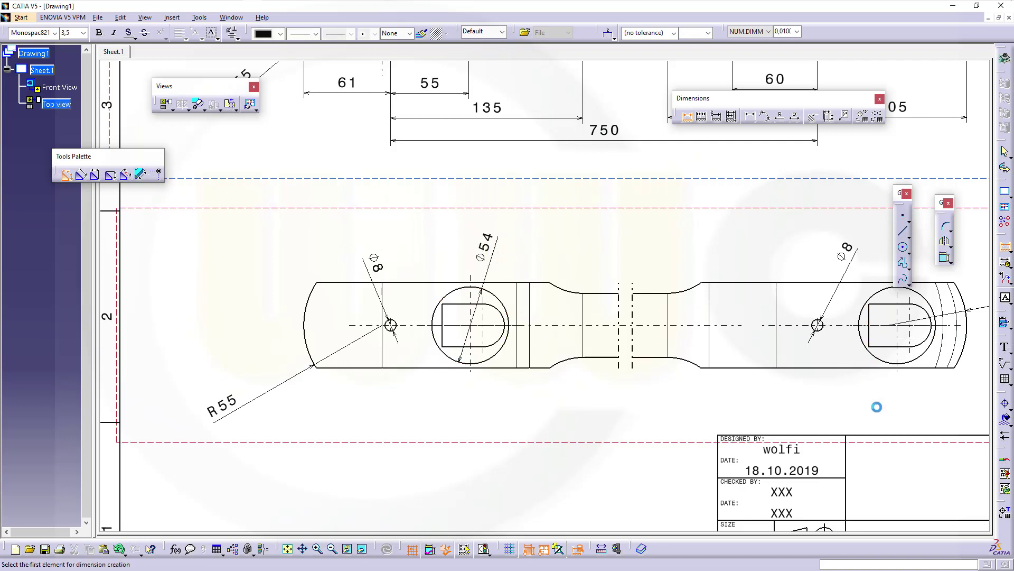
middle_click_drag(873, 408, 779, 401)
left_click(830, 309)
left_click(823, 253)
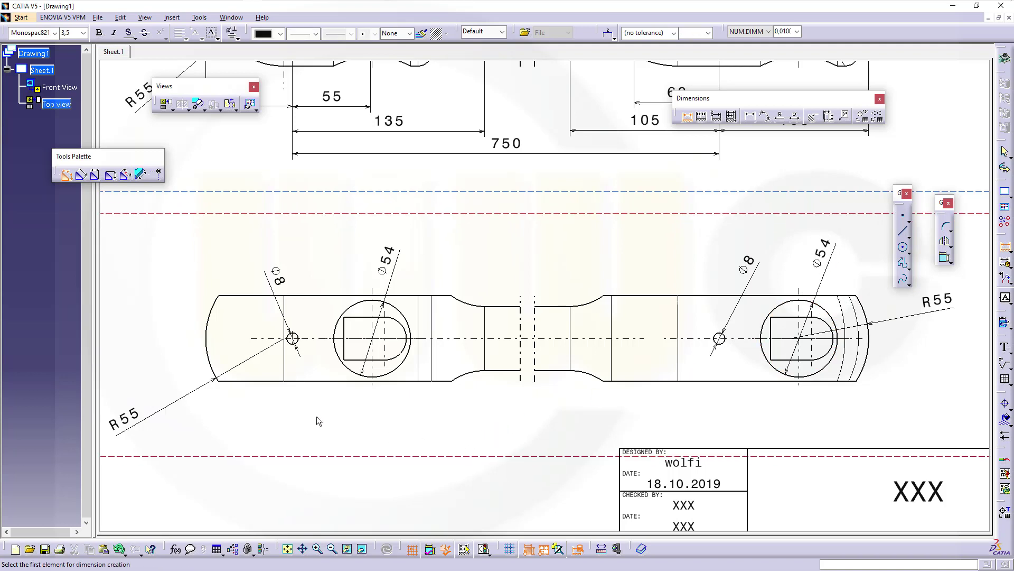
Step: Dimension the left end's 60 overall width and 30 slot width
mouse_move(316, 416)
middle_mouse_down()
mouse_move(453, 416)
mouse_move(531, 435)
middle_mouse_up()
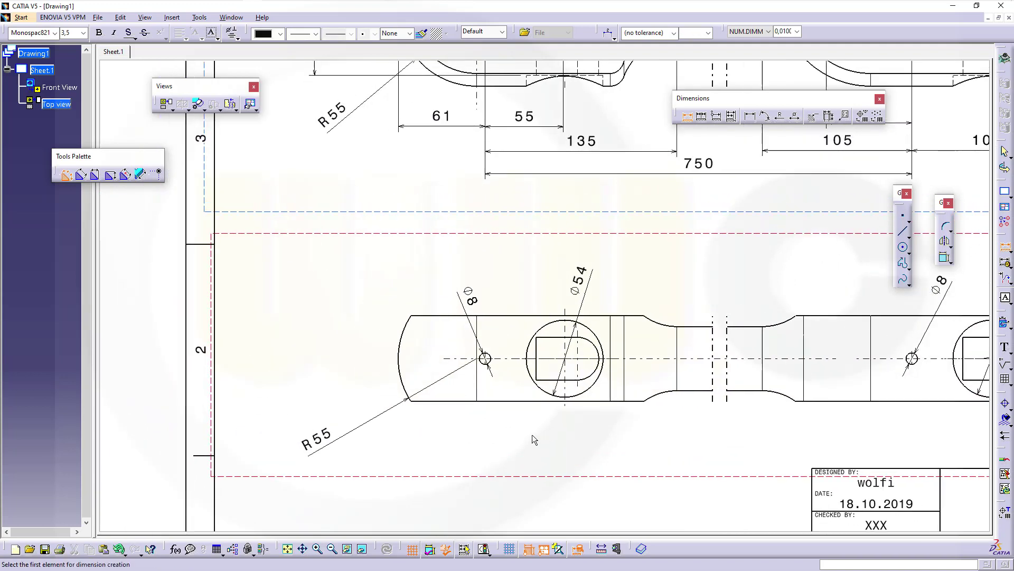
left_click(516, 400)
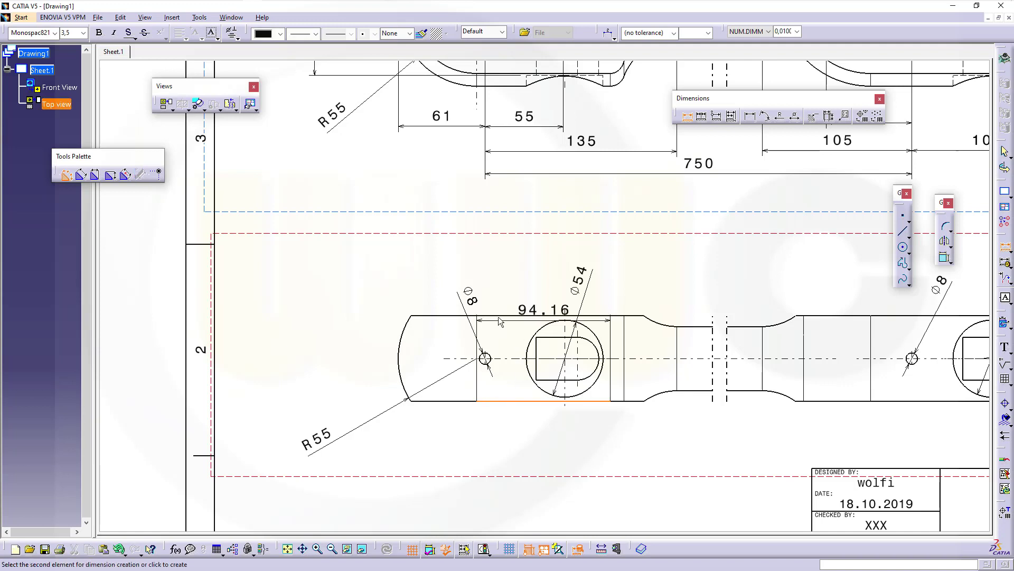
left_click(505, 316)
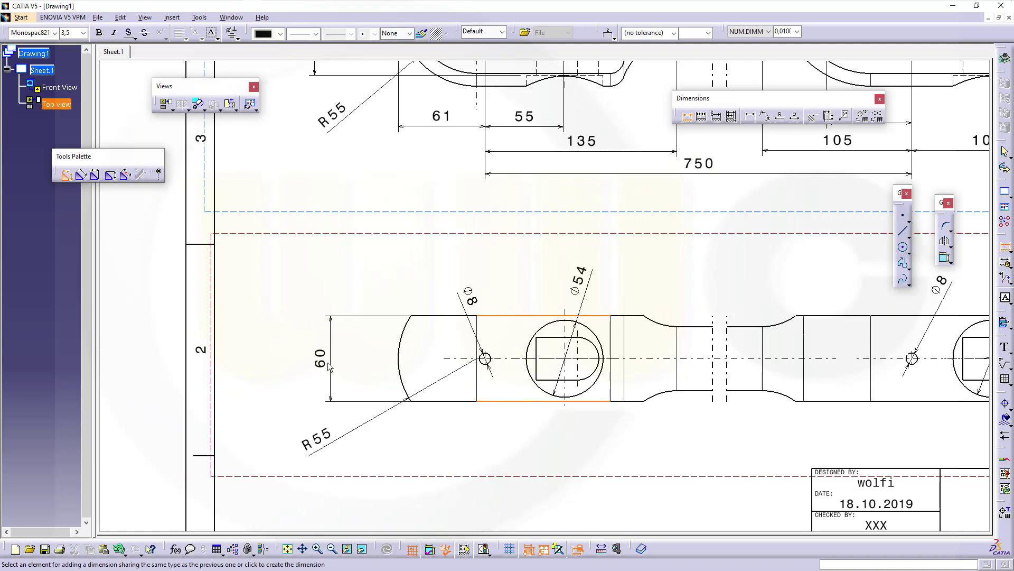
left_click(320, 362)
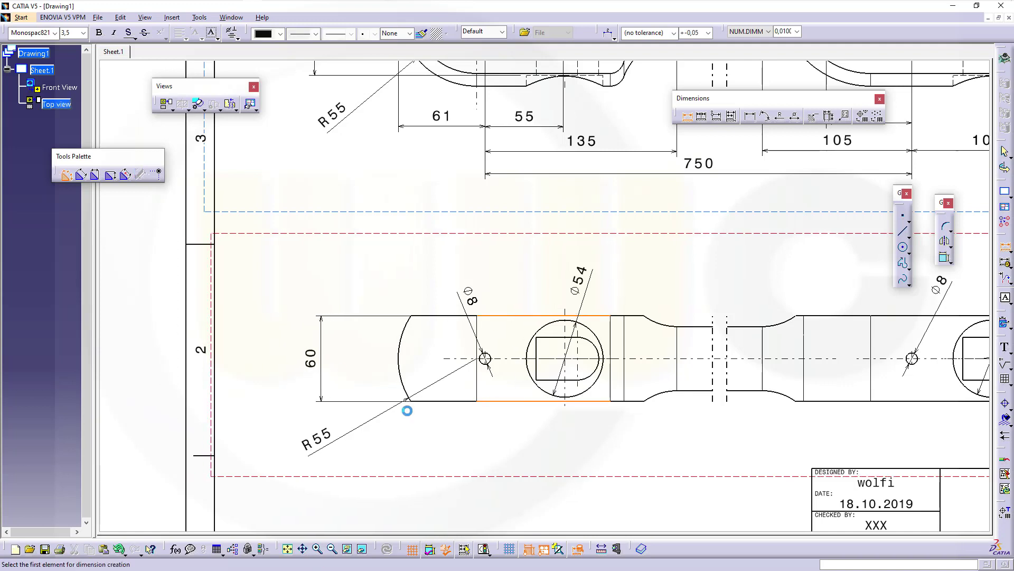
left_click(549, 380)
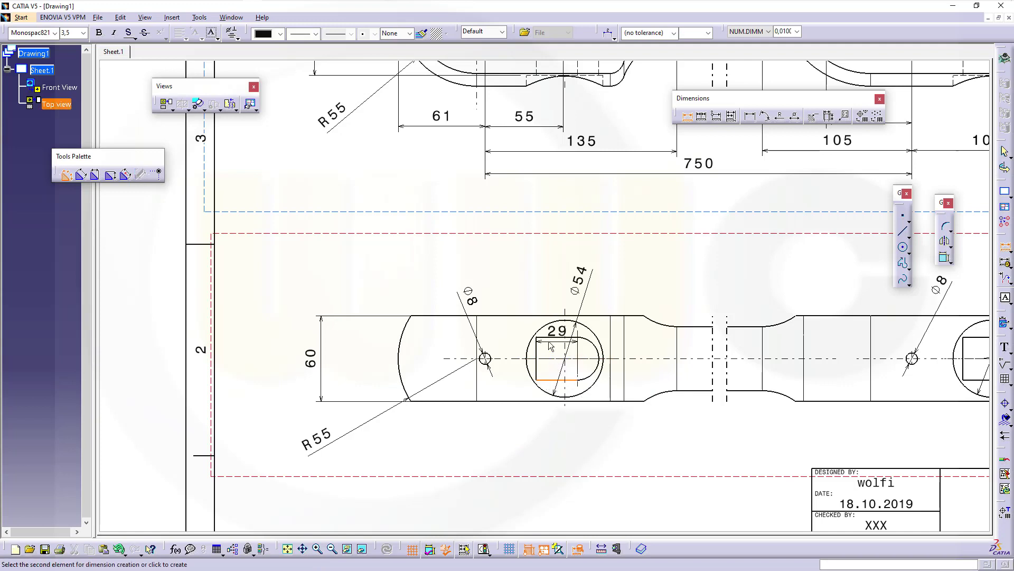
left_click(554, 336)
left_click(354, 358)
Step: Dimension the right end's 60 overall width and 30 slot width
mouse_move(634, 435)
middle_mouse_down()
mouse_move(536, 409)
mouse_move(494, 433)
middle_mouse_up()
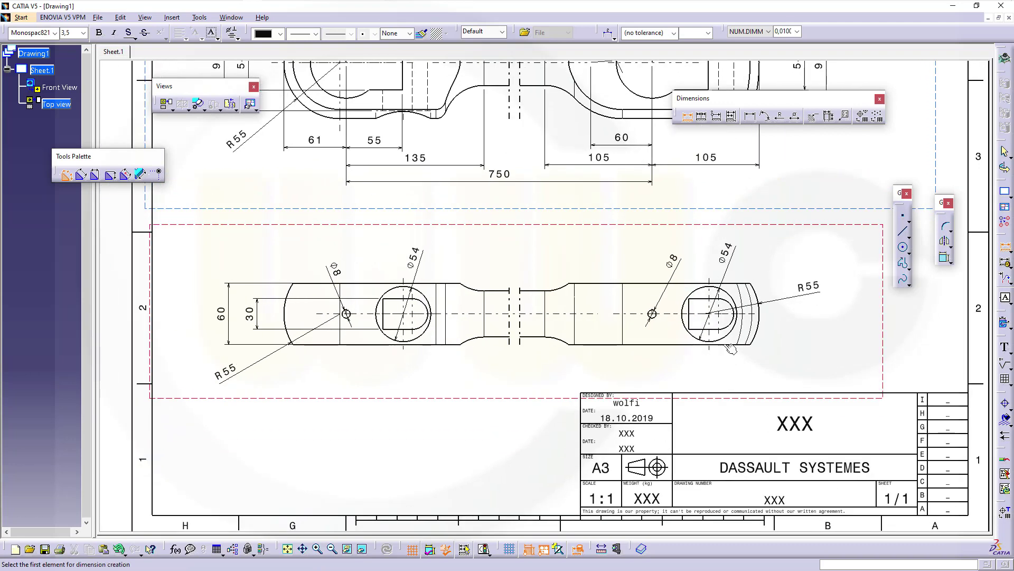
left_click(725, 344)
left_click(692, 284)
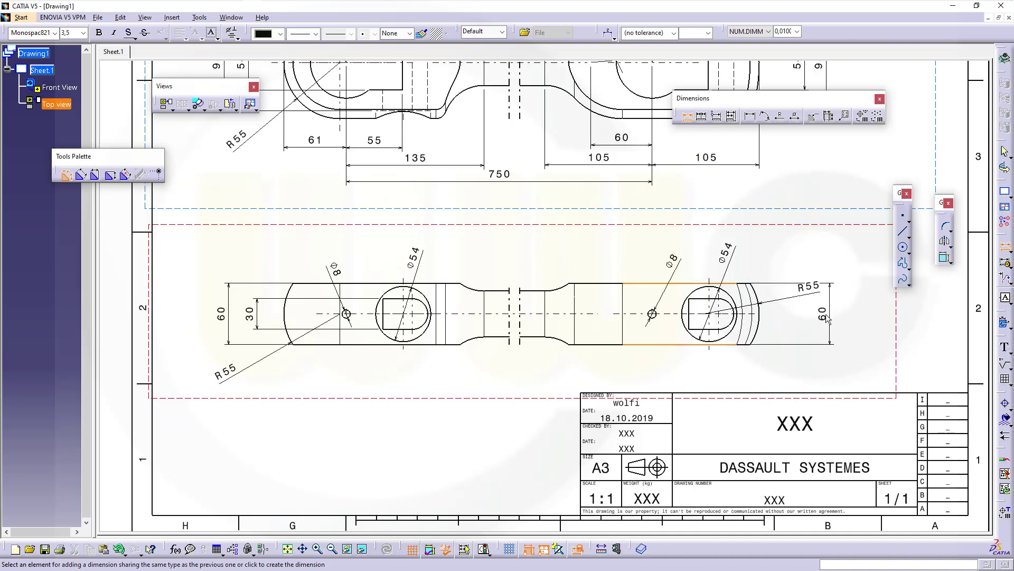
left_click(826, 319)
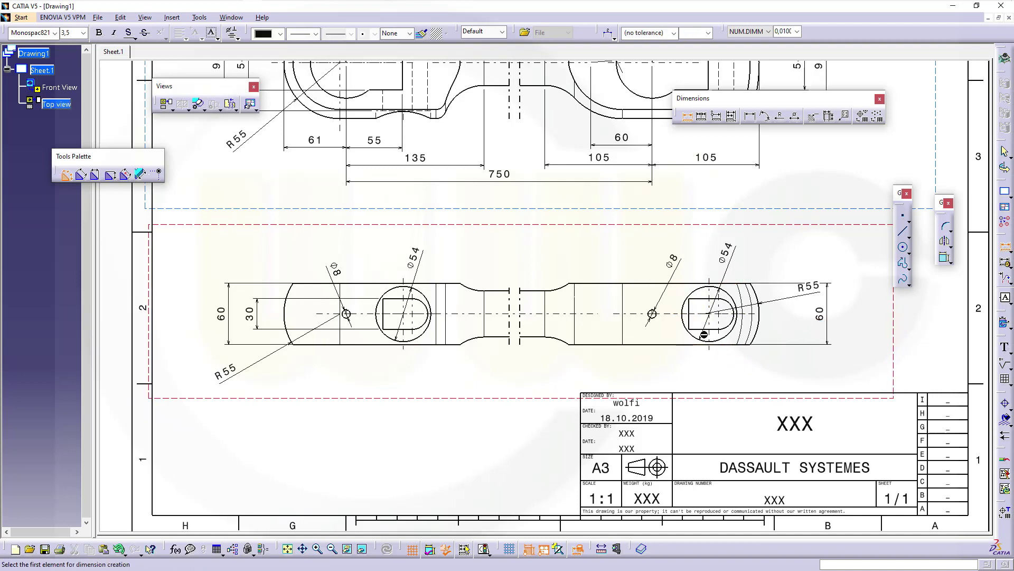
left_click(703, 329)
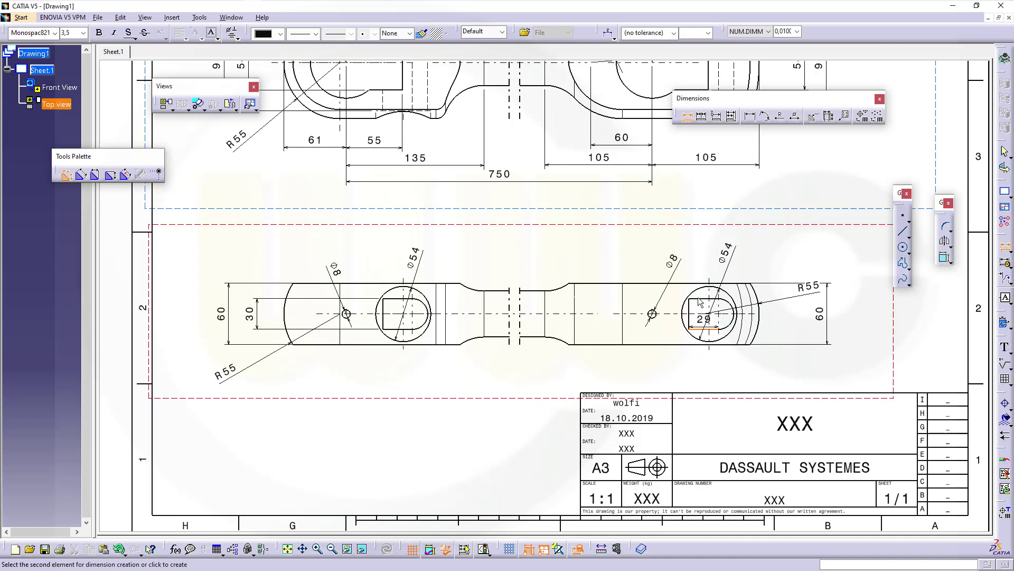
left_click(700, 299)
left_click(795, 324)
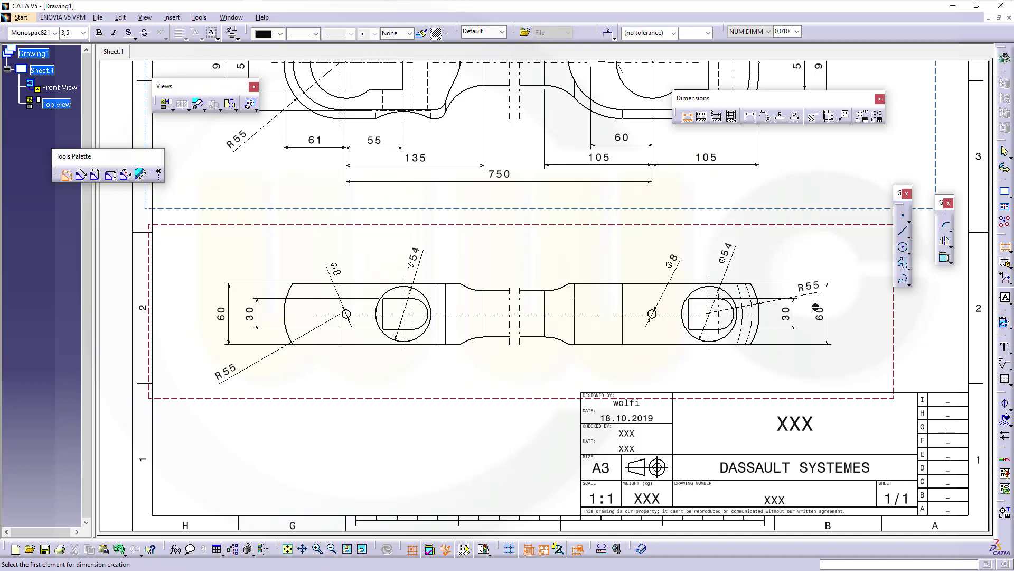
Step: Shift the right R55 radius label up and to the right
key("Escape")
left_click(808, 286)
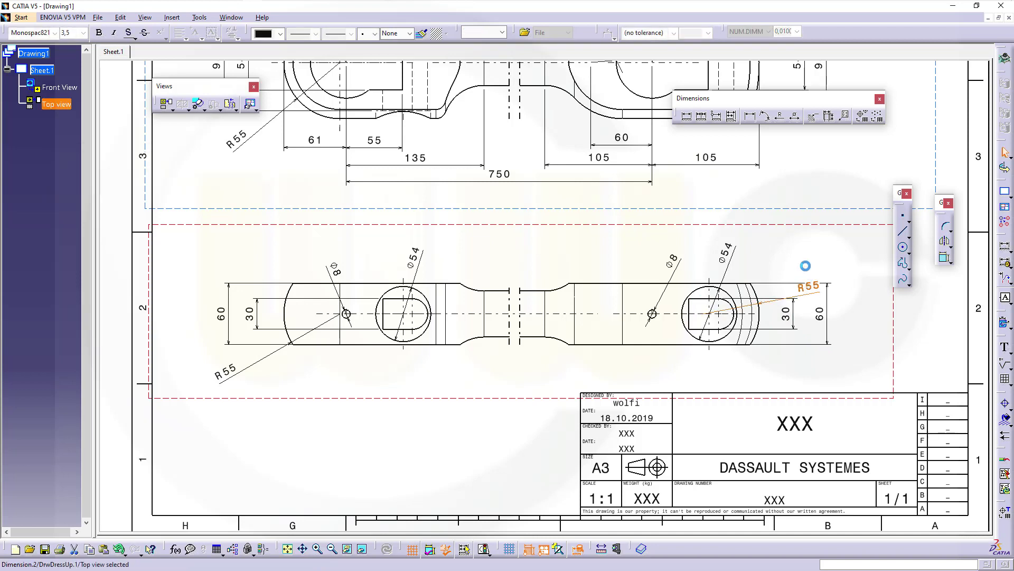
left_click_drag(803, 285, 803, 271)
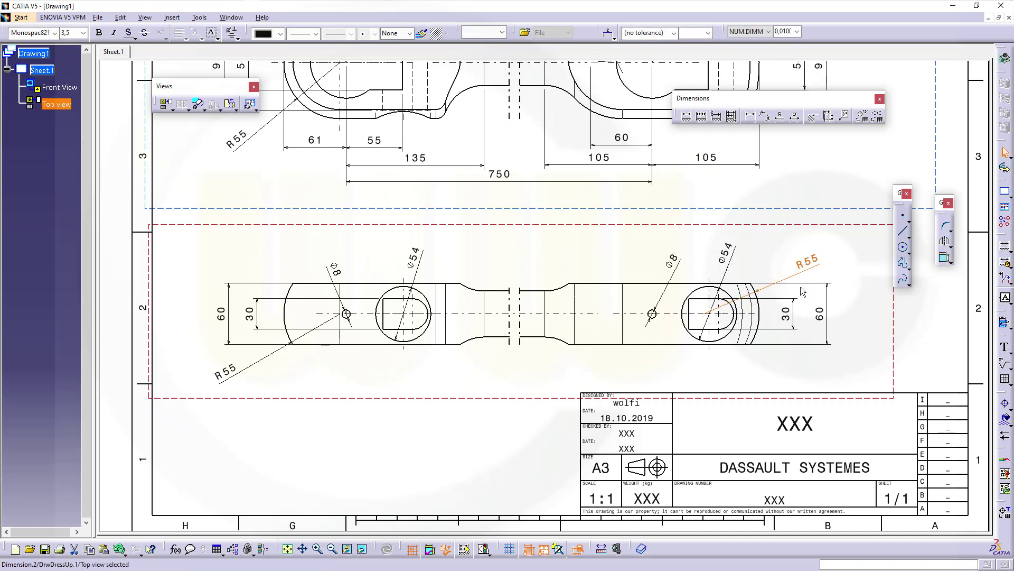
left_click(436, 370)
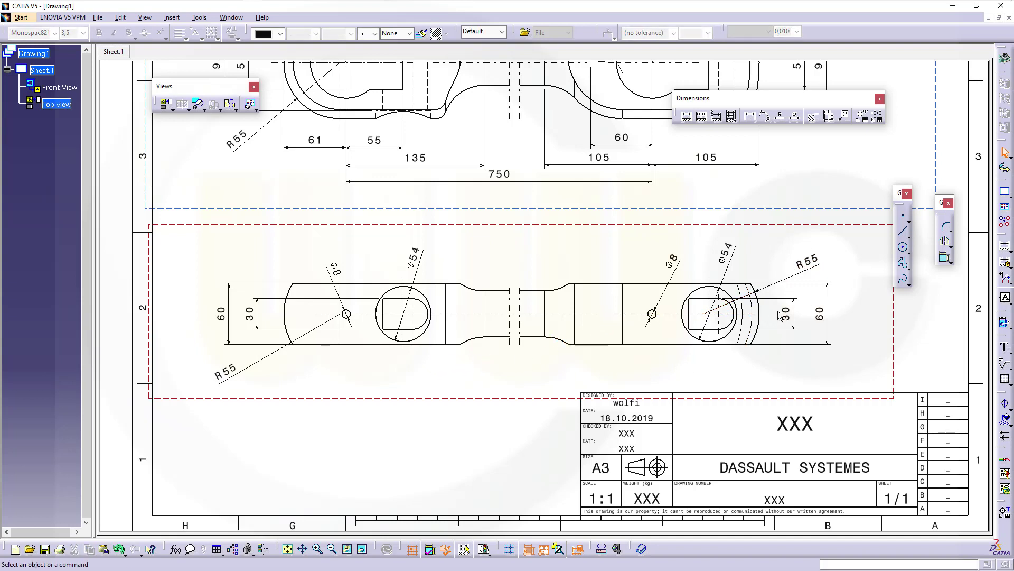
Step: Dimension the 750 centre distance between the two Ø8 holes below the top view
left_click(686, 117)
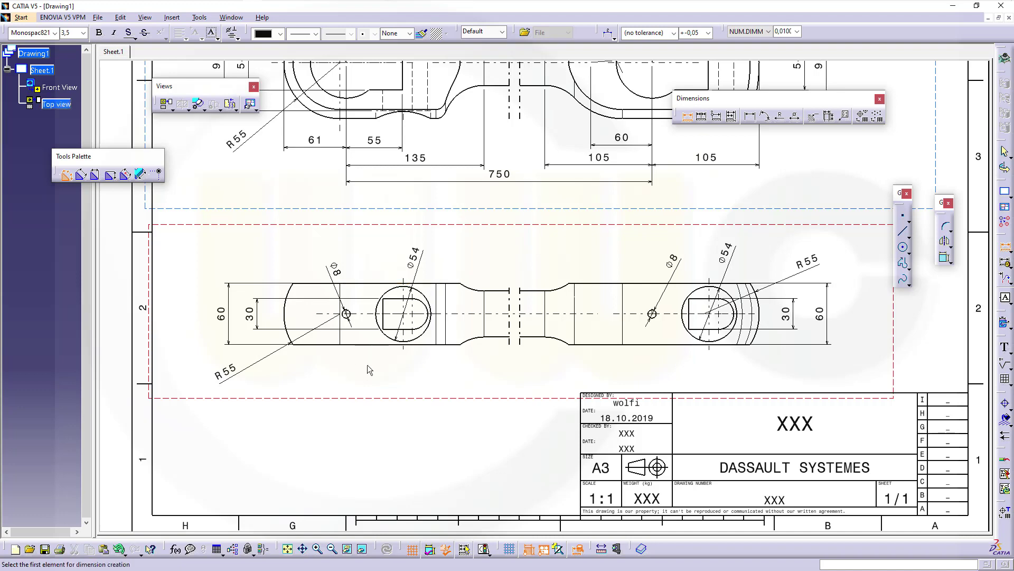
middle_click_drag(370, 368, 374, 349)
left_click(267, 321)
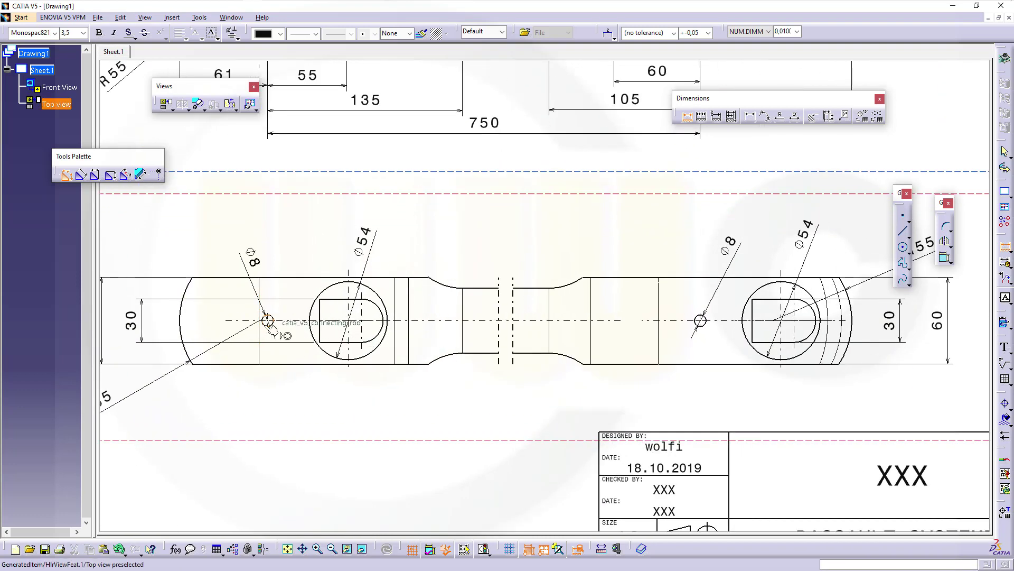
left_click(710, 326)
left_click(504, 420)
mouse_move(453, 478)
middle_mouse_down("ctrl")
mouse_move(535, 504)
mouse_move(534, 430)
mouse_move(607, 255)
middle_mouse_up("ctrl")
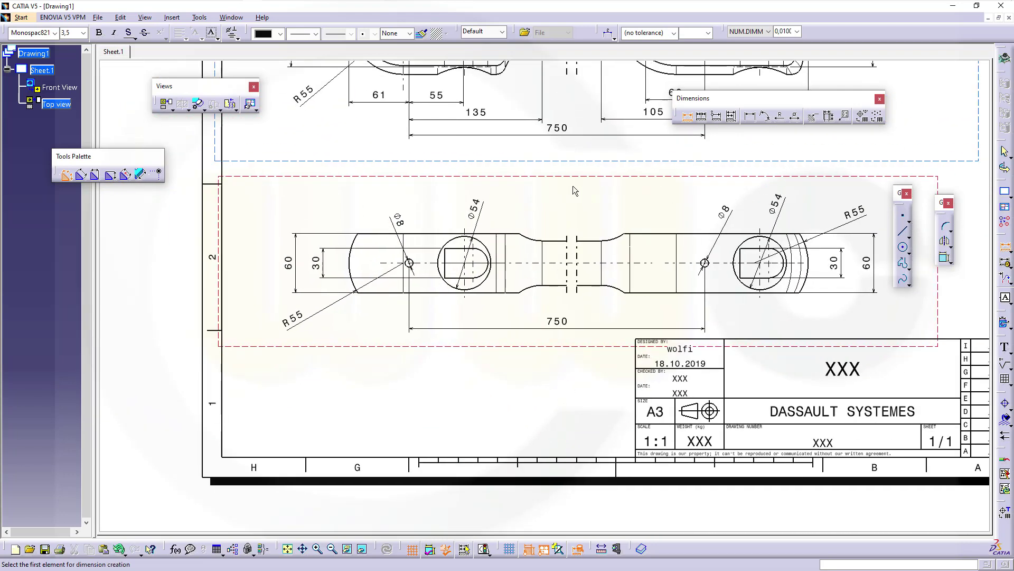
Step: Move the Top view up on the sheet and lower the 750 dimension beneath it
key("Escape")
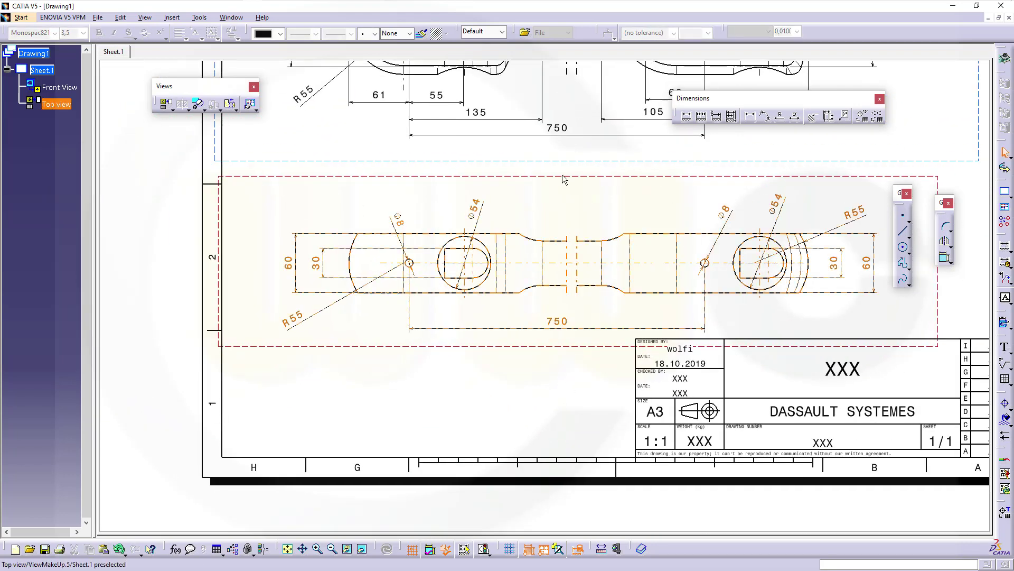
left_click_drag(564, 179, 561, 148)
left_click(559, 299)
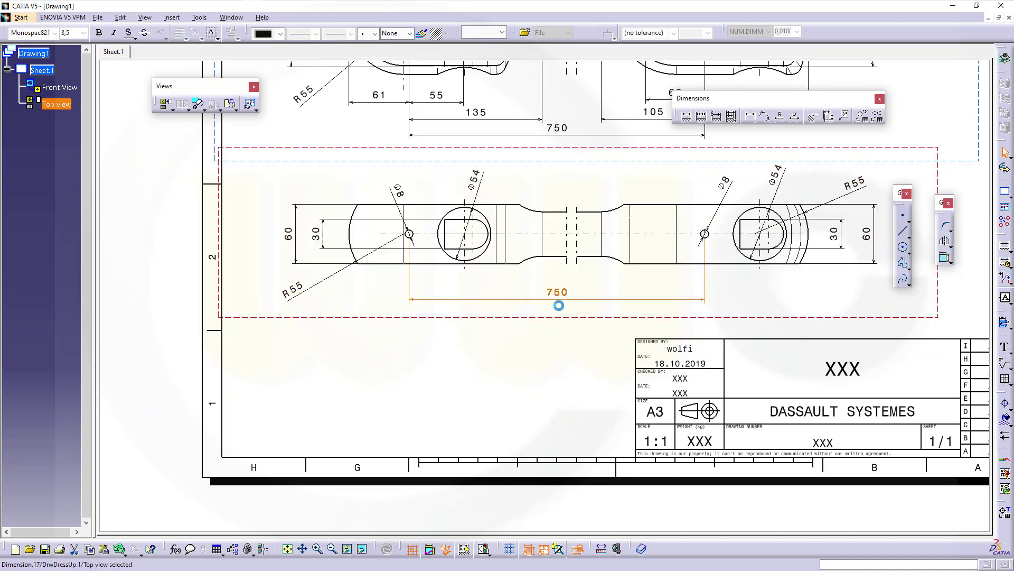
left_click_drag(558, 306, 559, 334)
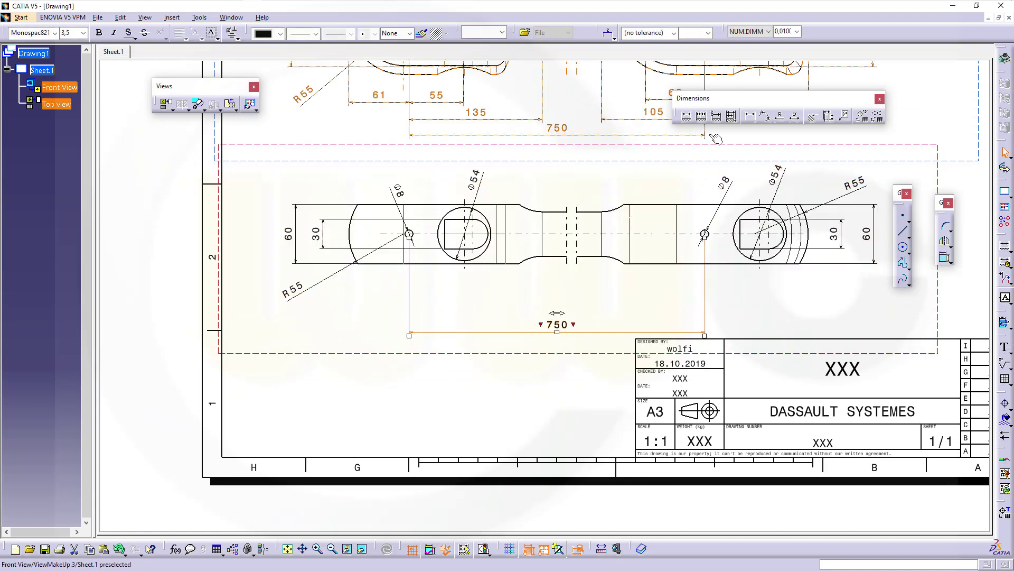
Step: Dimension both slot arcs as R15 radii, above the left slot and below the right slot
left_click(687, 116)
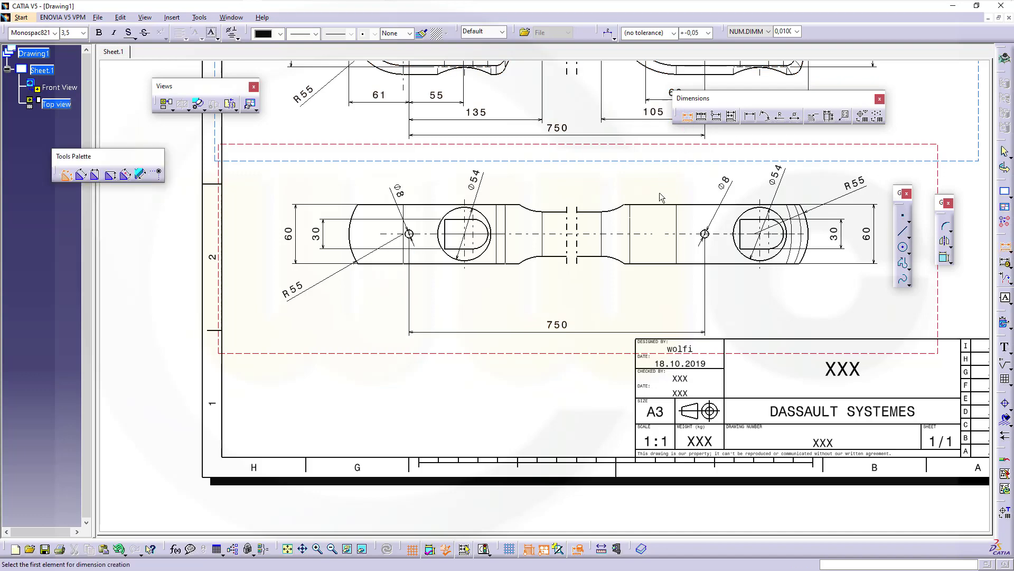
scroll(525, 298, "up", 3)
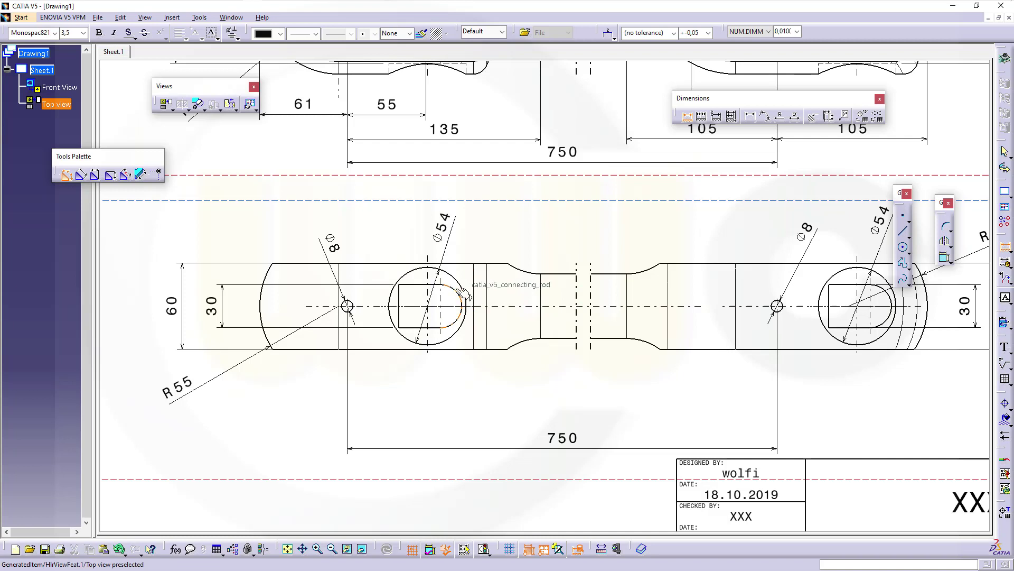
left_click(459, 297)
right_click(497, 234)
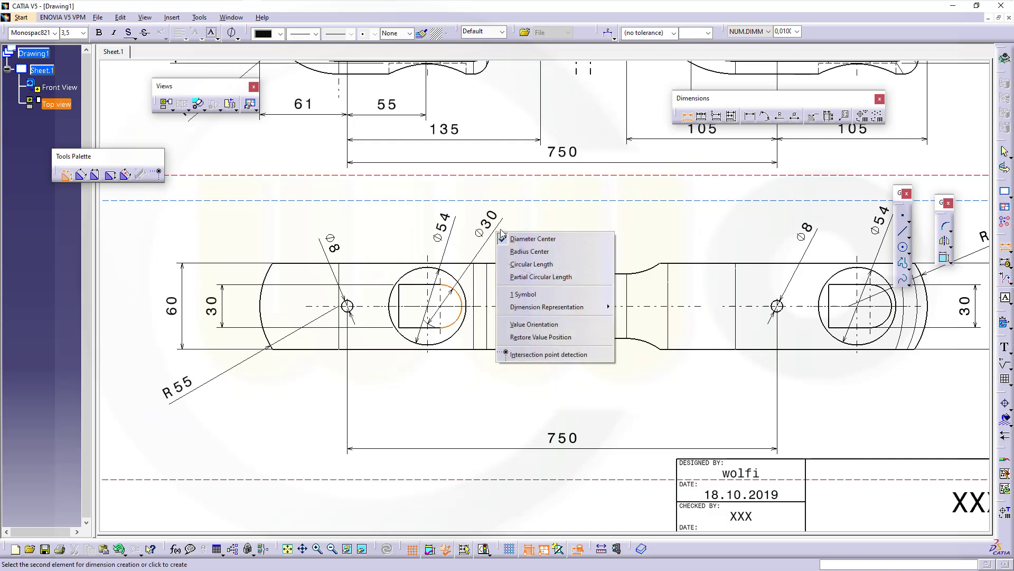
left_click(490, 251)
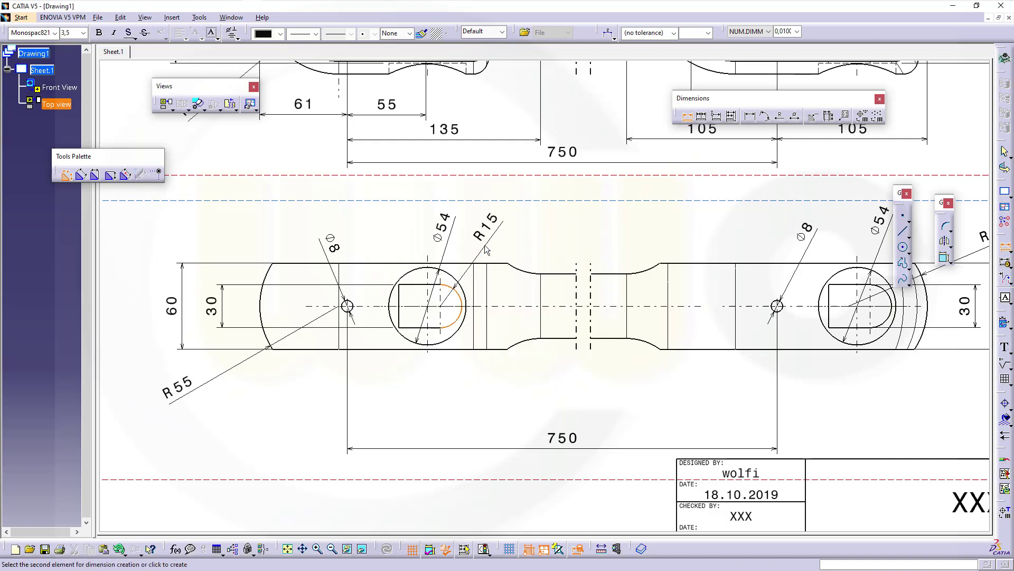
left_click(499, 252)
middle_click_drag(911, 399, 812, 413)
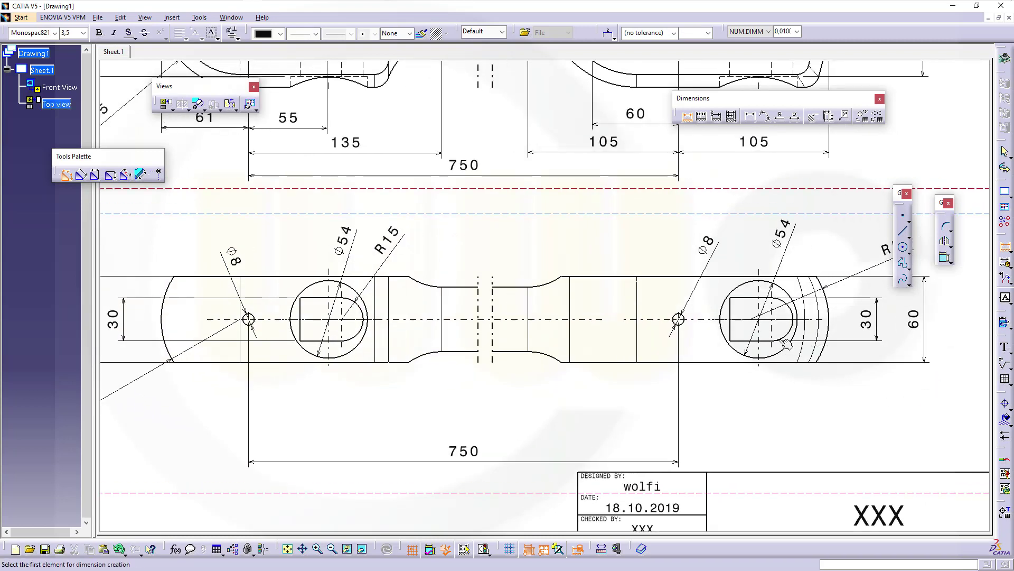
left_click(793, 323)
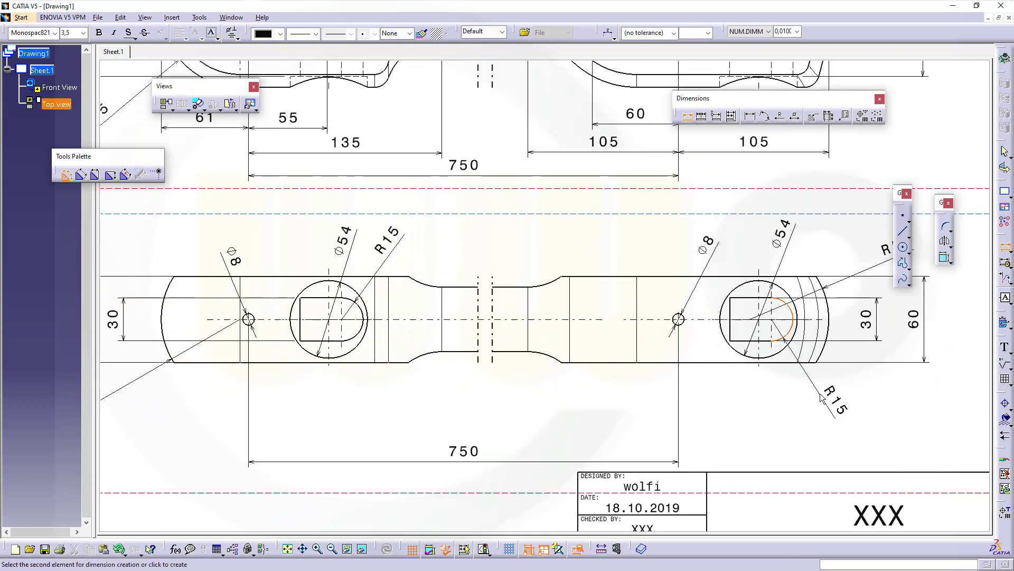
left_click(821, 398)
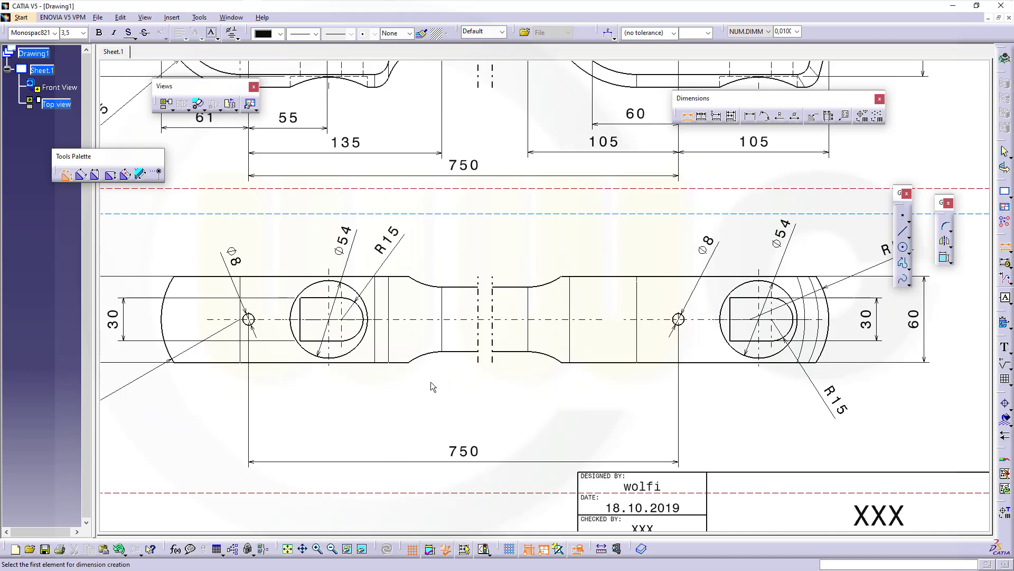
Step: Add the 56 centre distance from the left Ø8 hole to the Ø54 eye and the 9 slot offset
scroll(258, 357, "up", 3)
left_click(318, 319)
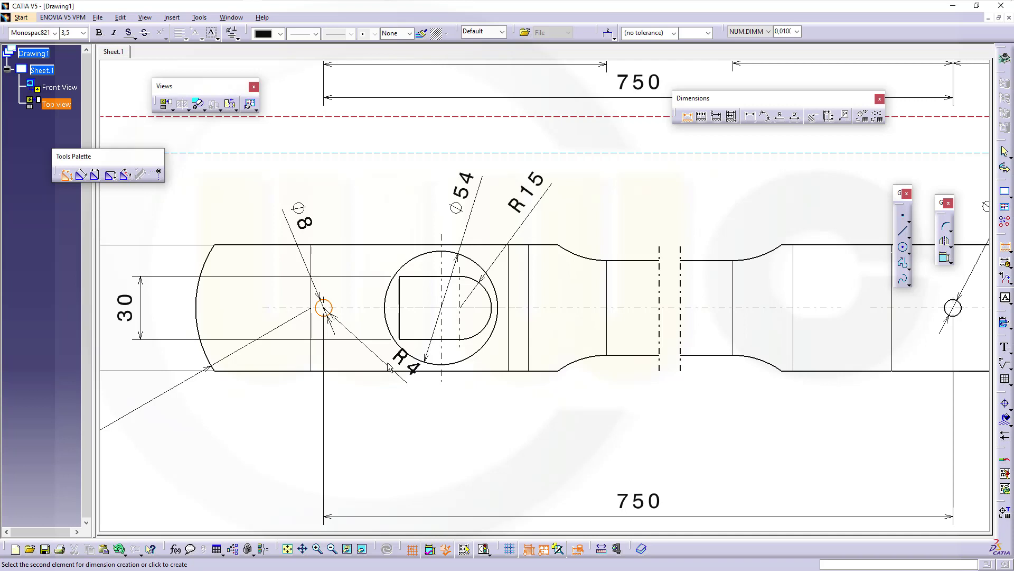
left_click(432, 364)
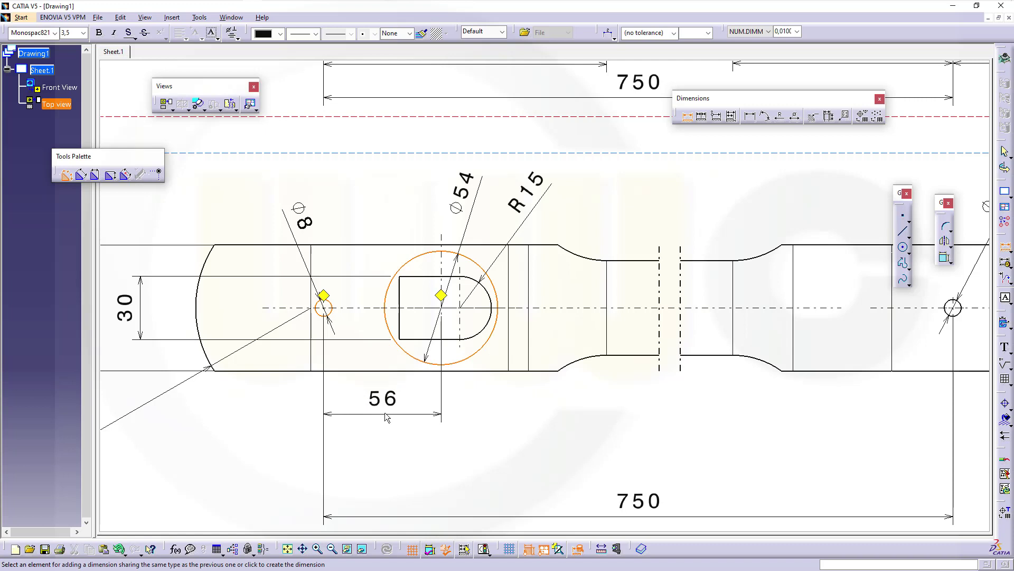
left_click(376, 456)
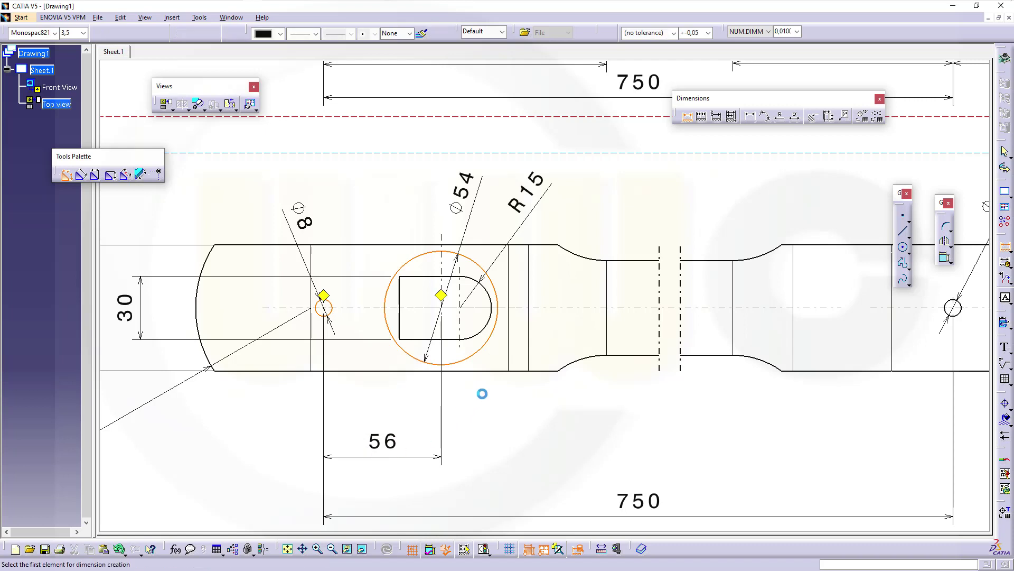
left_click(426, 361)
left_click(490, 326)
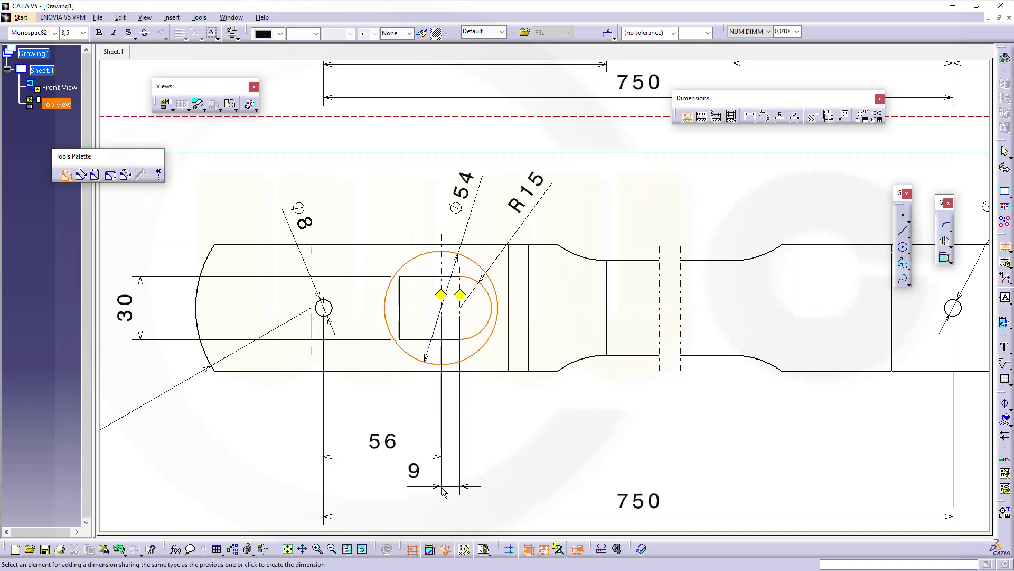
left_click(442, 490)
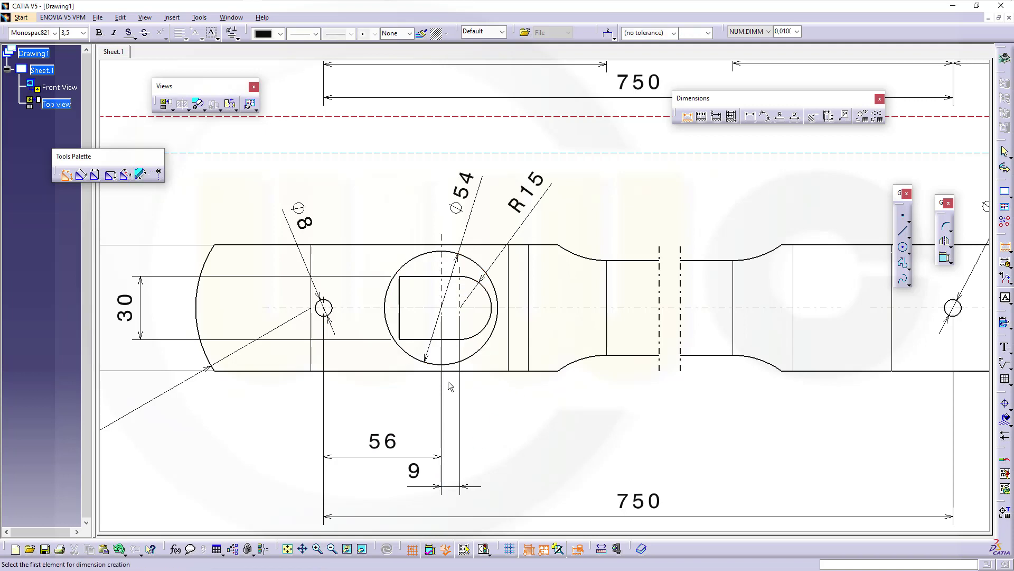
Step: Add the 20 slot-edge distance below the left slot and move the 9 dimension up closer
left_click(403, 307)
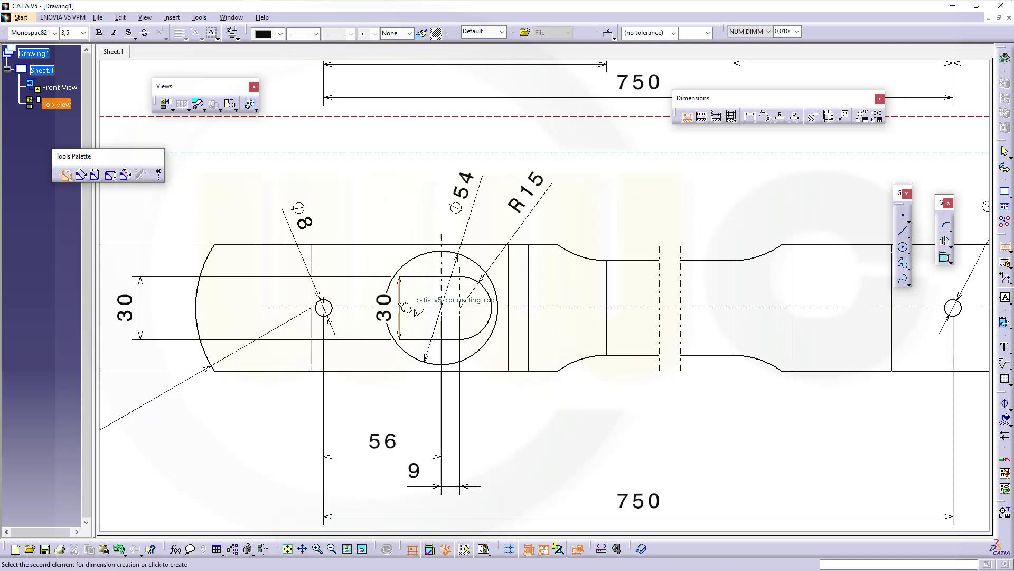
left_click(417, 360)
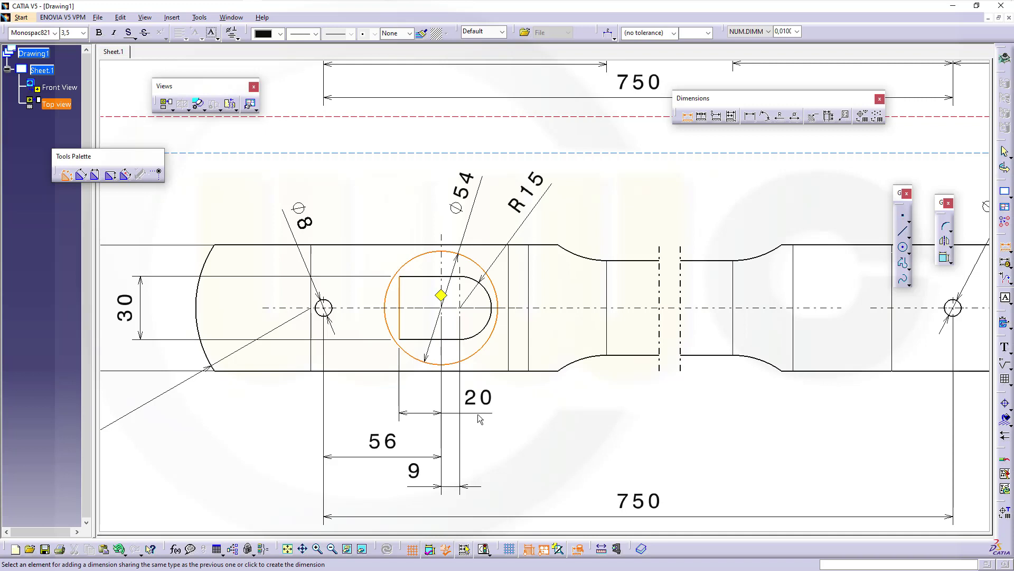
left_click(417, 417)
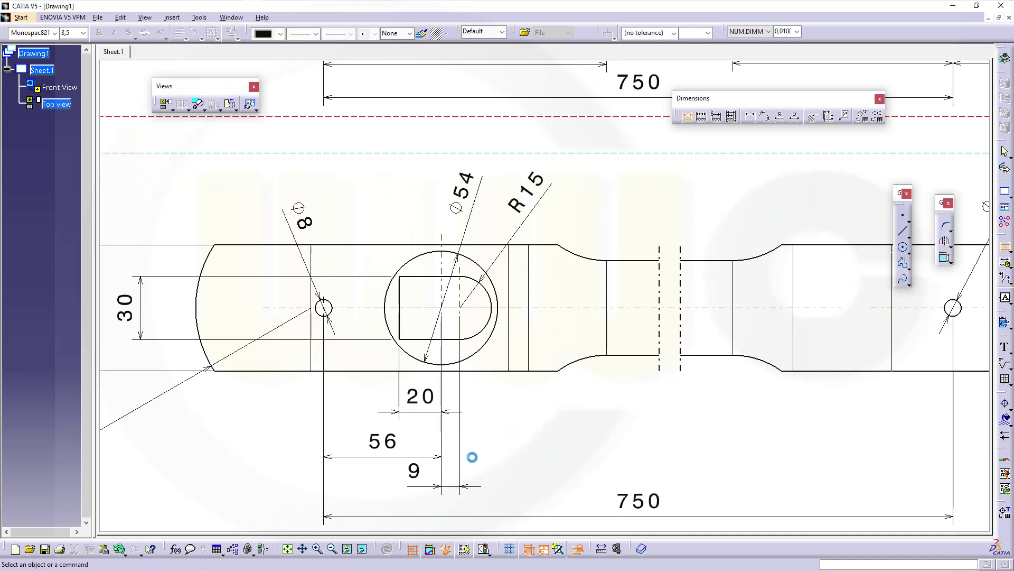
left_click_drag(413, 469, 486, 433)
left_click(600, 426)
mouse_move(616, 421)
middle_mouse_down("ctrl")
mouse_move(521, 403)
mouse_move(558, 435)
mouse_move(598, 419)
mouse_move(634, 317)
middle_mouse_up("ctrl")
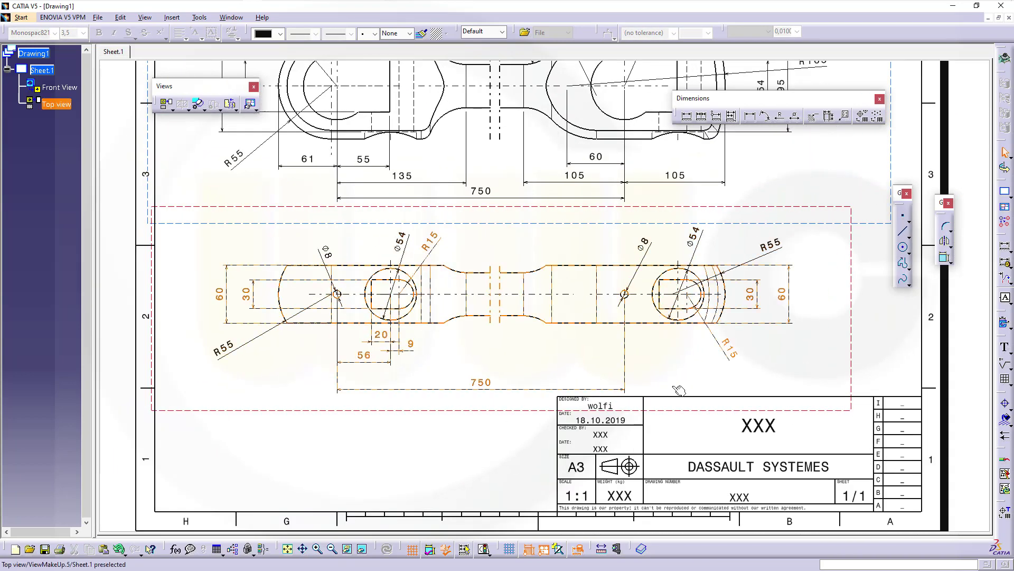
Step: Dimension the right eye: 56 hole-to-eye distance, 9 slot-arc offset and 20 slot-edge distance
left_click(687, 118)
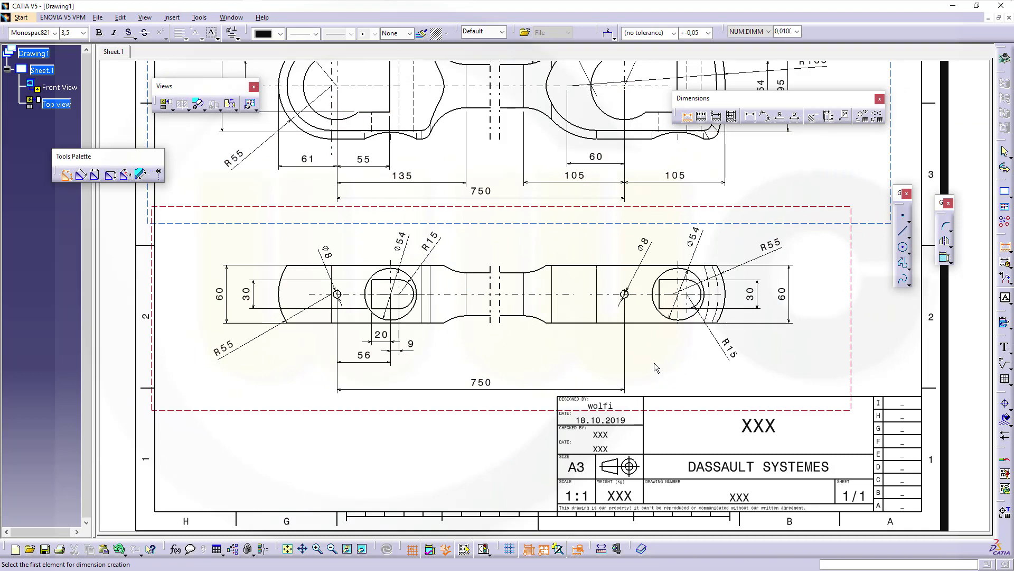
middle_click_drag(663, 350, 655, 324, "ctrl")
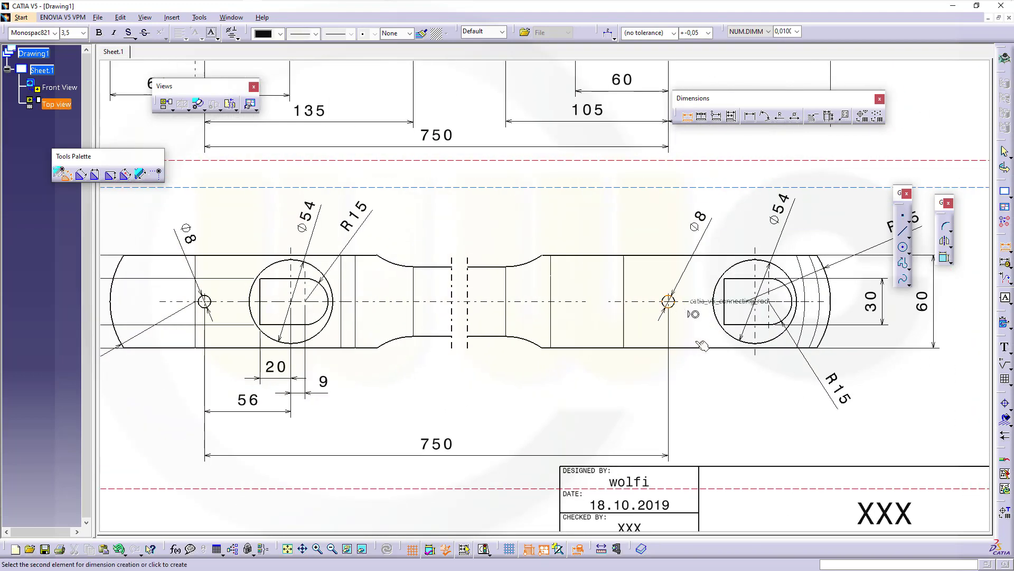
left_click(729, 334)
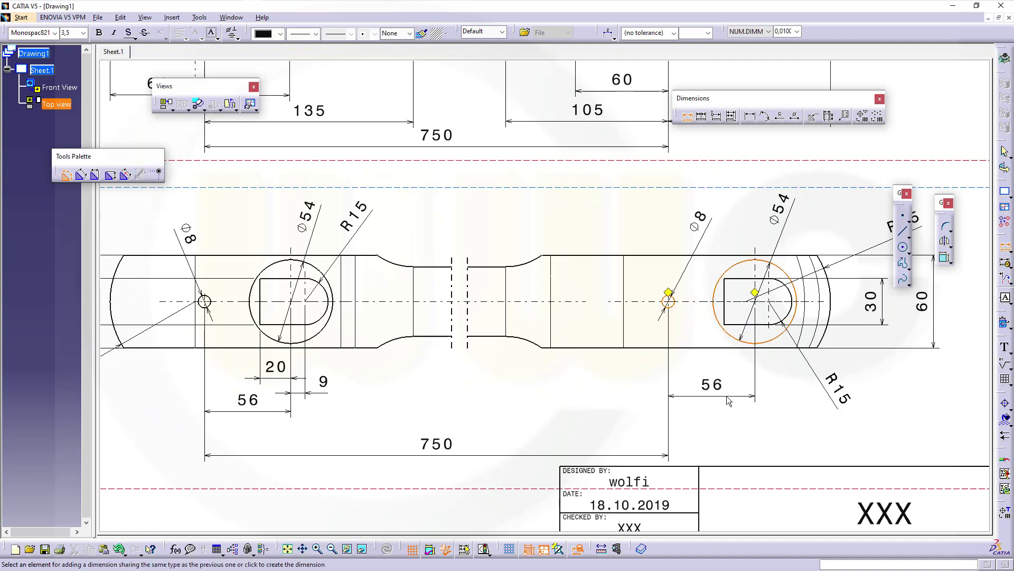
left_click(729, 411)
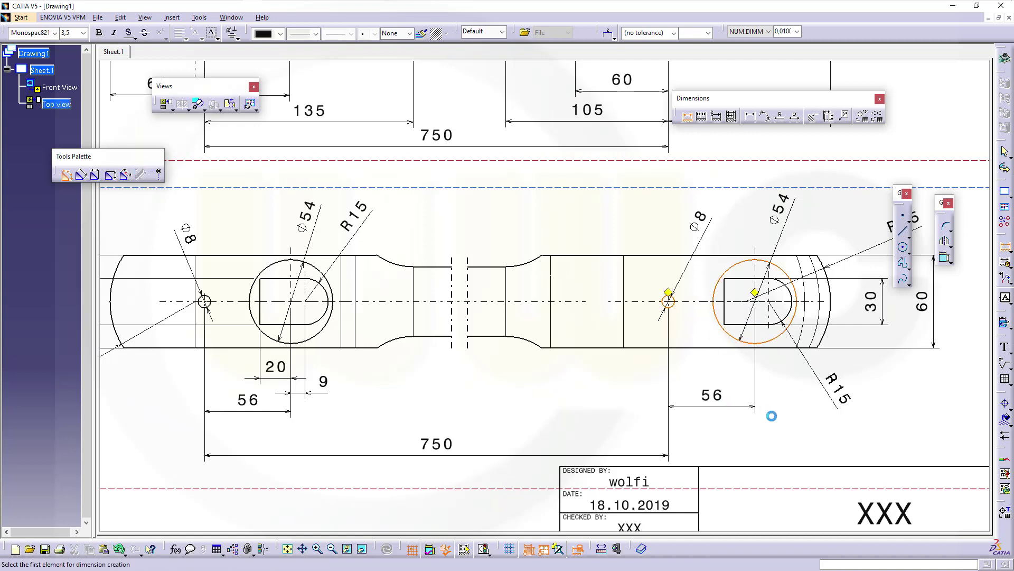
left_click(764, 345)
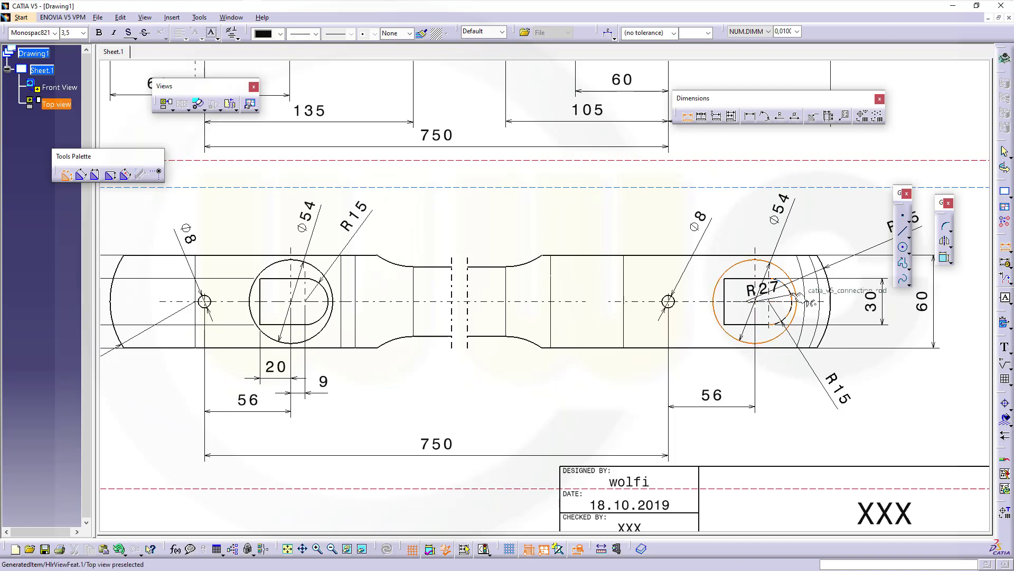
left_click(796, 298)
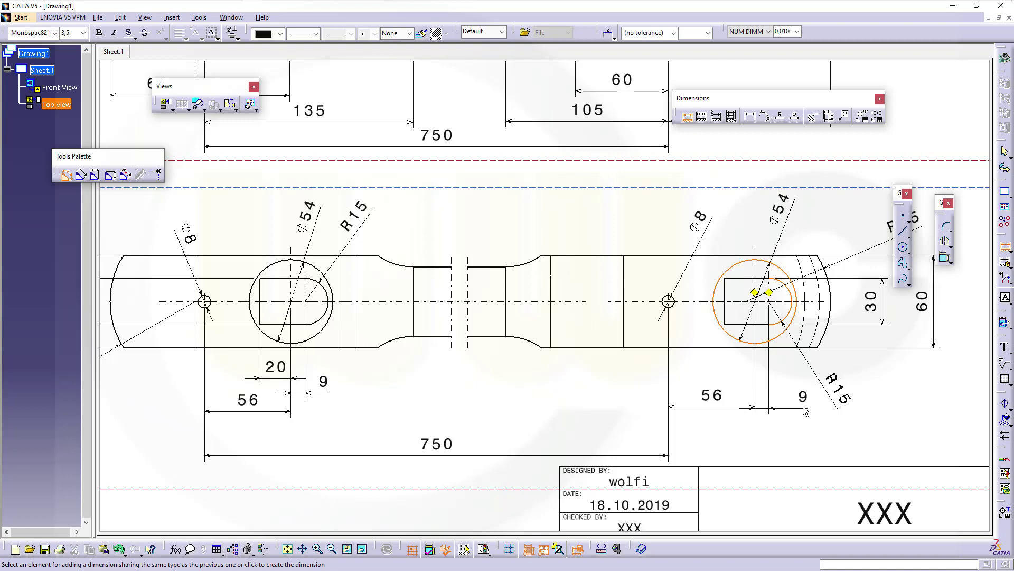
left_click(800, 391)
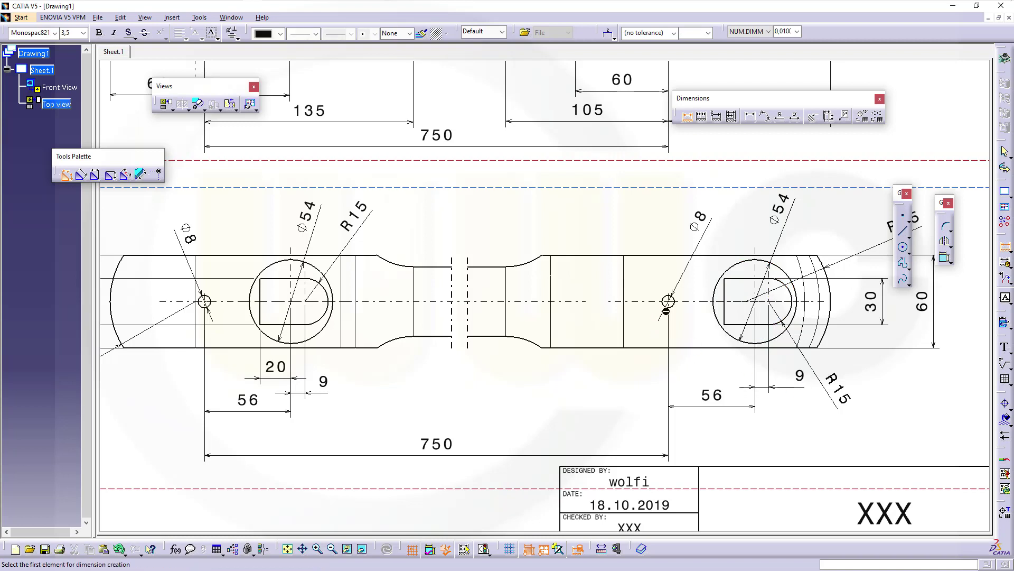
left_click(716, 315)
left_click(725, 302)
left_click(733, 376)
Step: Dimension the 45 height of the front view's central shank from its centre line
mouse_move(643, 390)
middle_mouse_down("ctrl")
mouse_move(616, 367)
mouse_move(607, 423)
mouse_move(528, 388)
mouse_move(538, 381)
middle_mouse_up("ctrl")
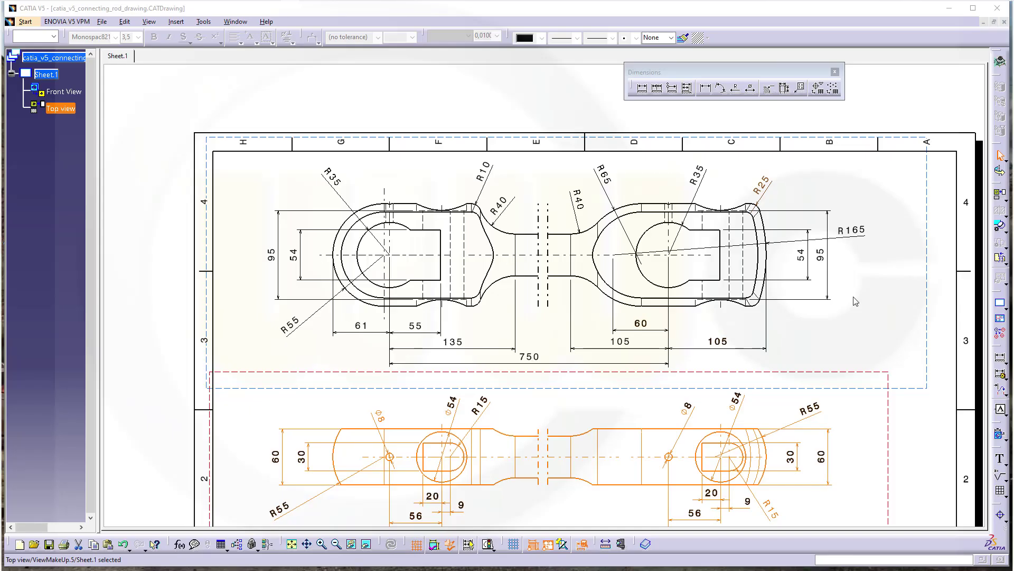
left_click(928, 272)
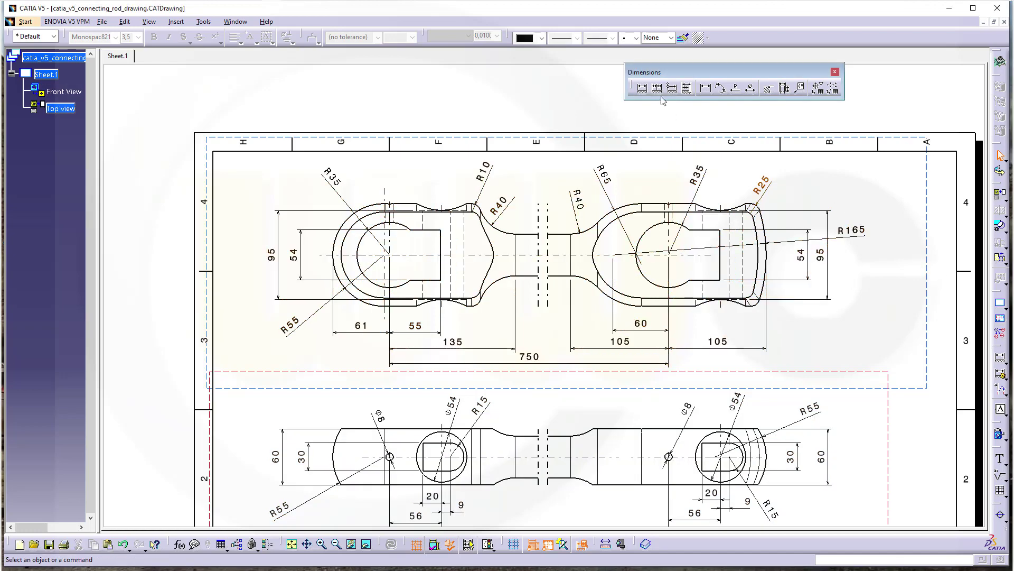
left_click(642, 88)
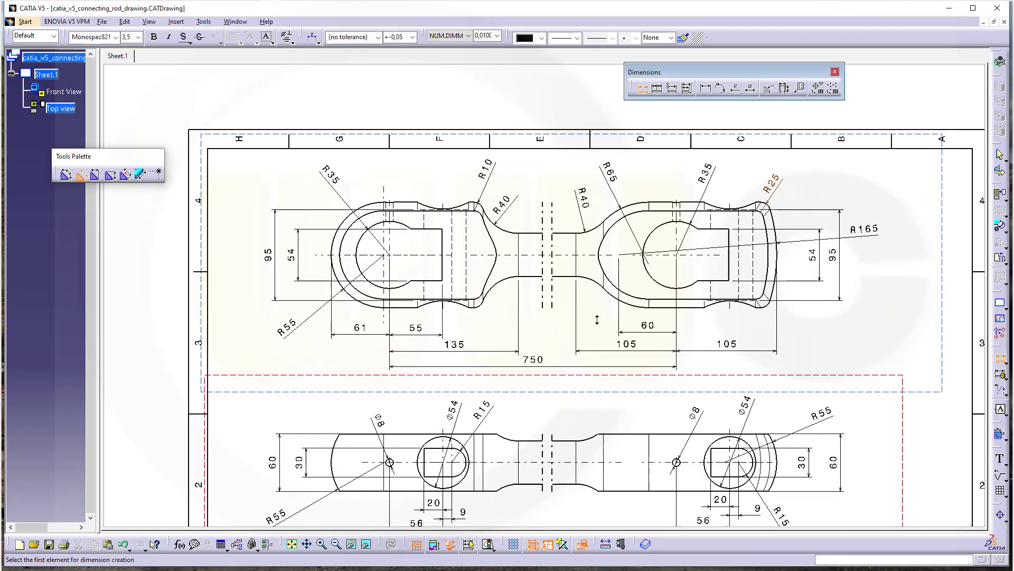
mouse_move(593, 347)
middle_mouse_down("ctrl")
mouse_move(607, 288)
mouse_move(584, 303)
middle_mouse_up("ctrl")
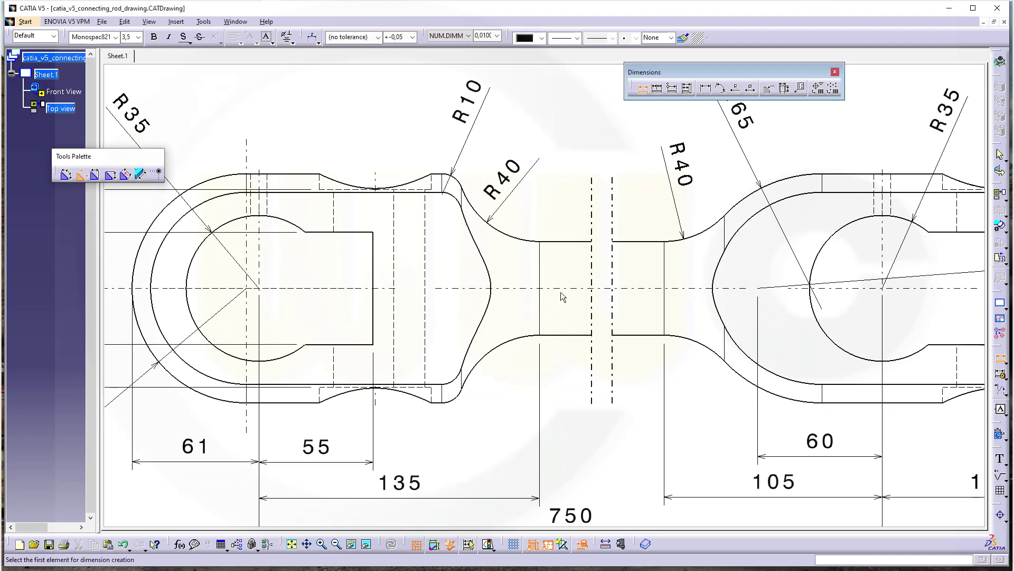
left_click(560, 289)
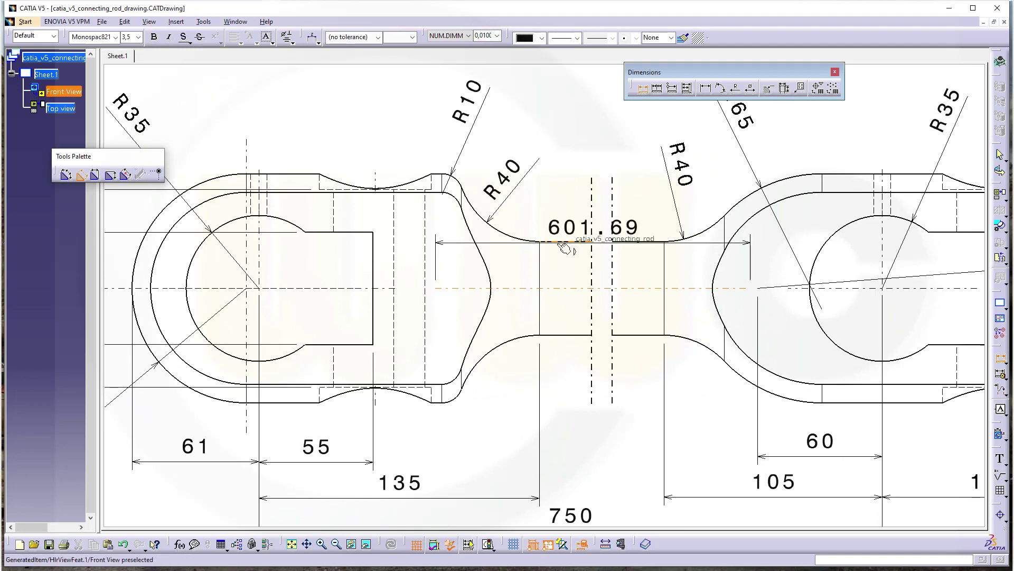
left_click(563, 242)
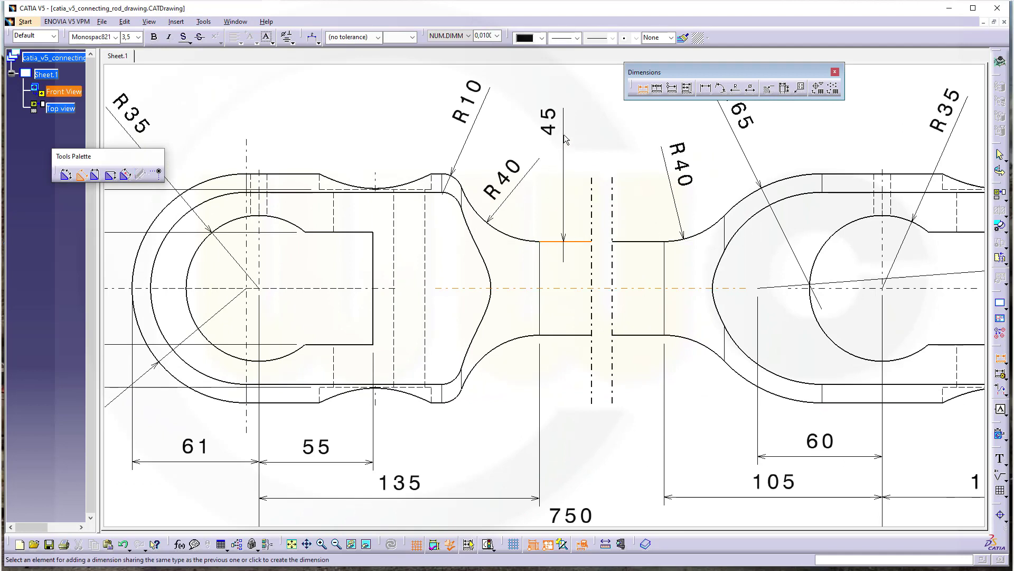
left_click(563, 134)
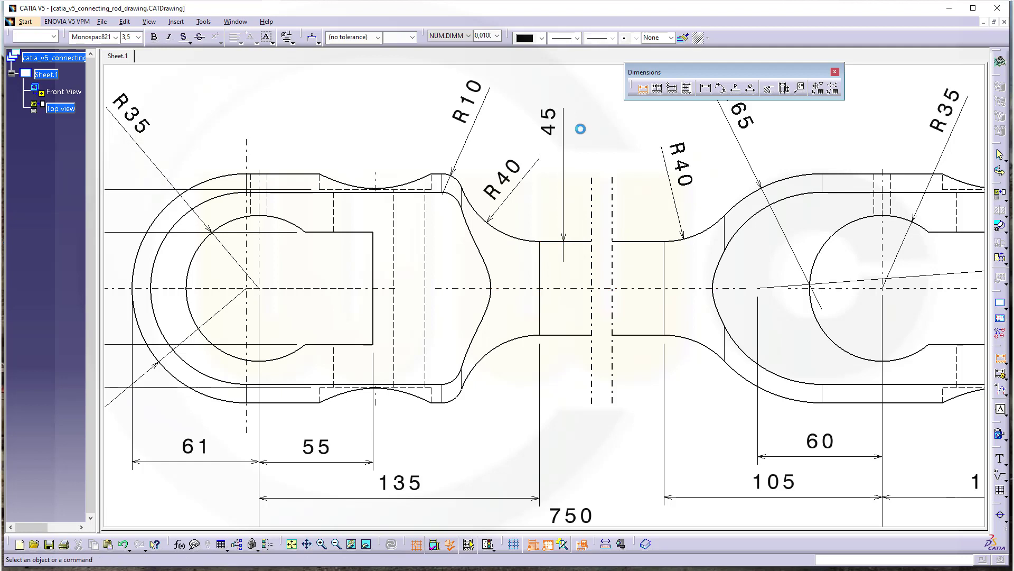
Step: Add the diameter symbol so the shank dimension reads Ø45
left_click(292, 42)
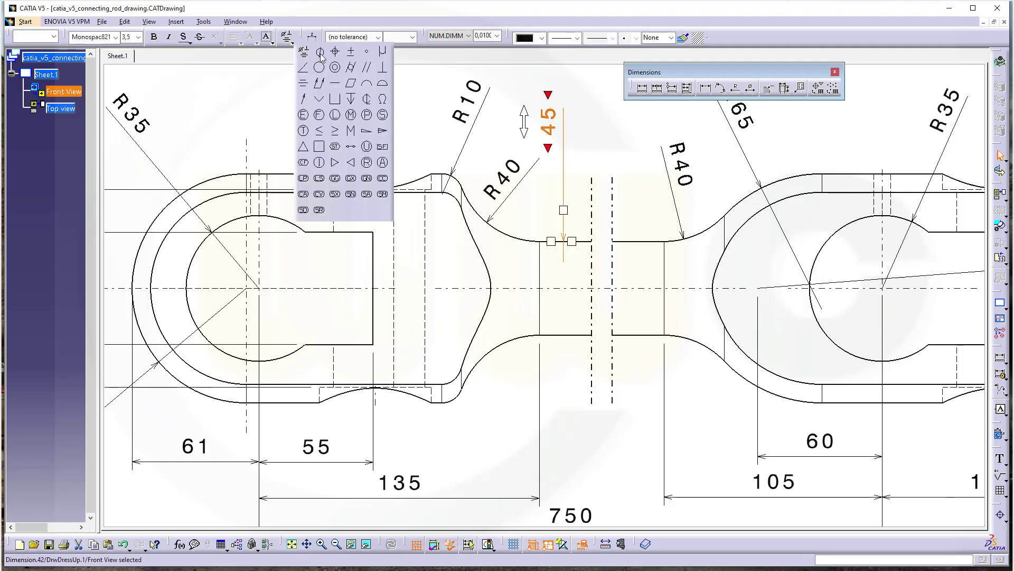
left_click(319, 51)
left_click(717, 190)
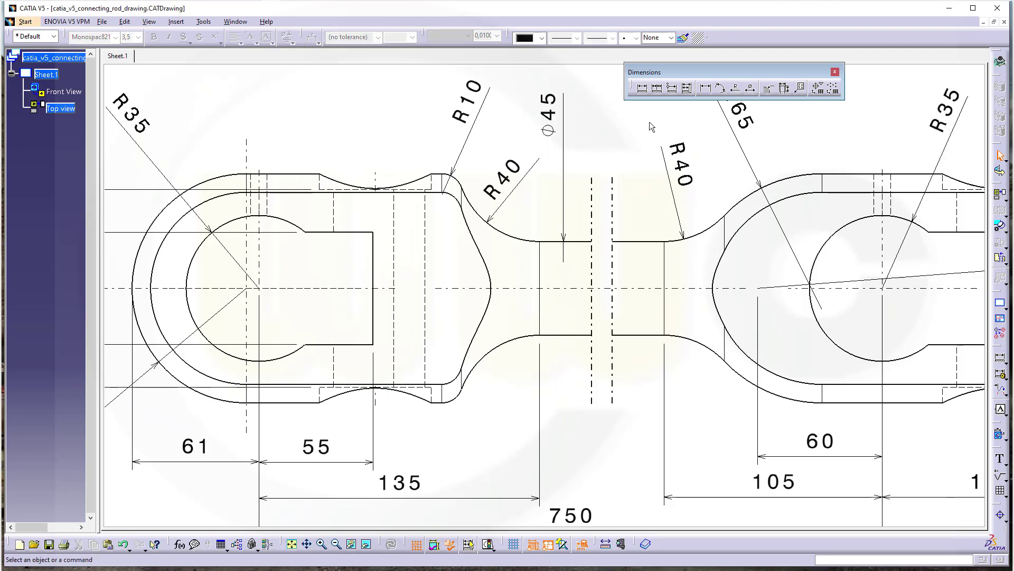
left_click(643, 87)
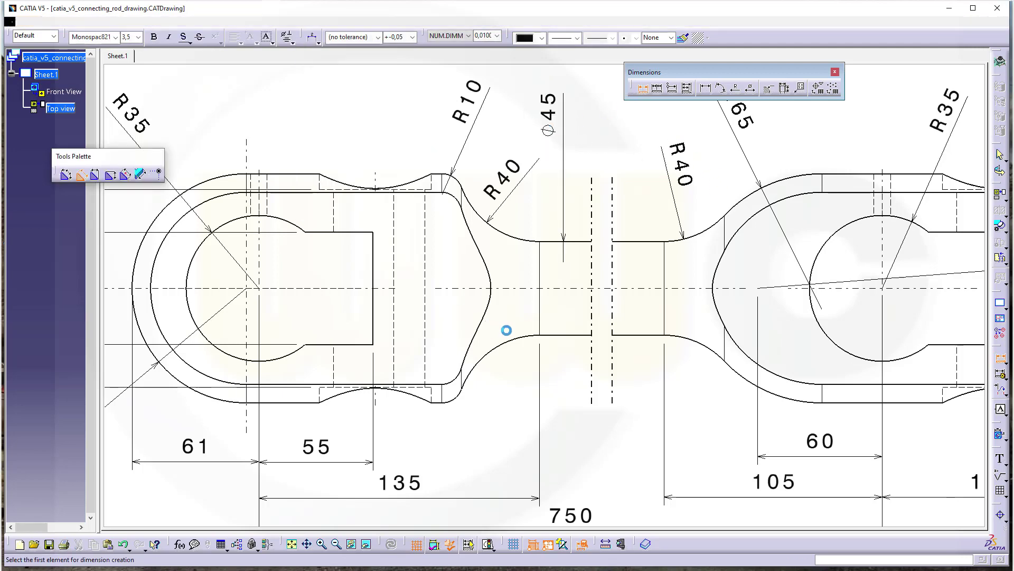
middle_click_drag(510, 136, 515, 346)
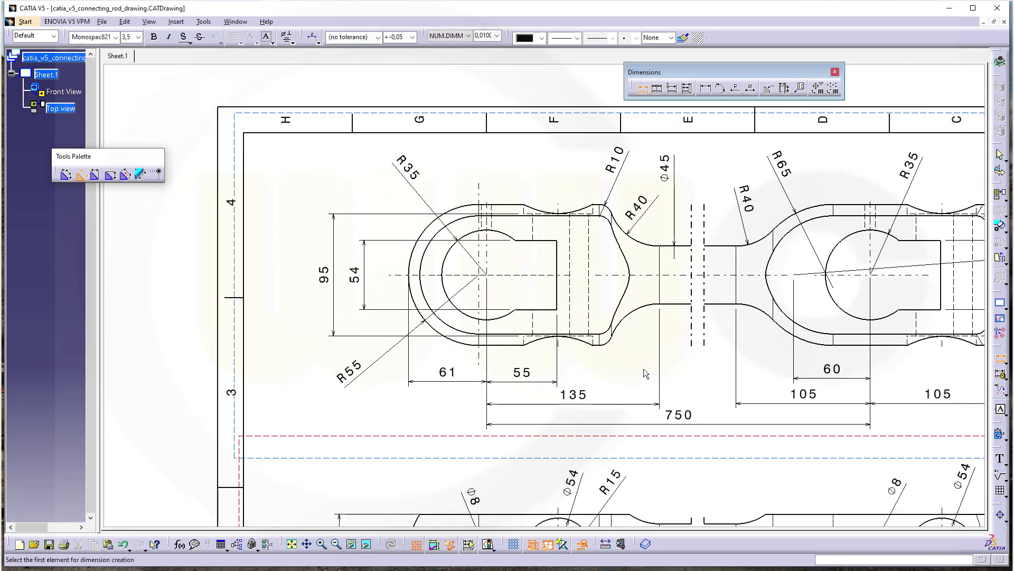
Step: Place vertical 110 height dimensions outside the left and right ends of the front view
left_click(515, 345)
left_click(510, 206)
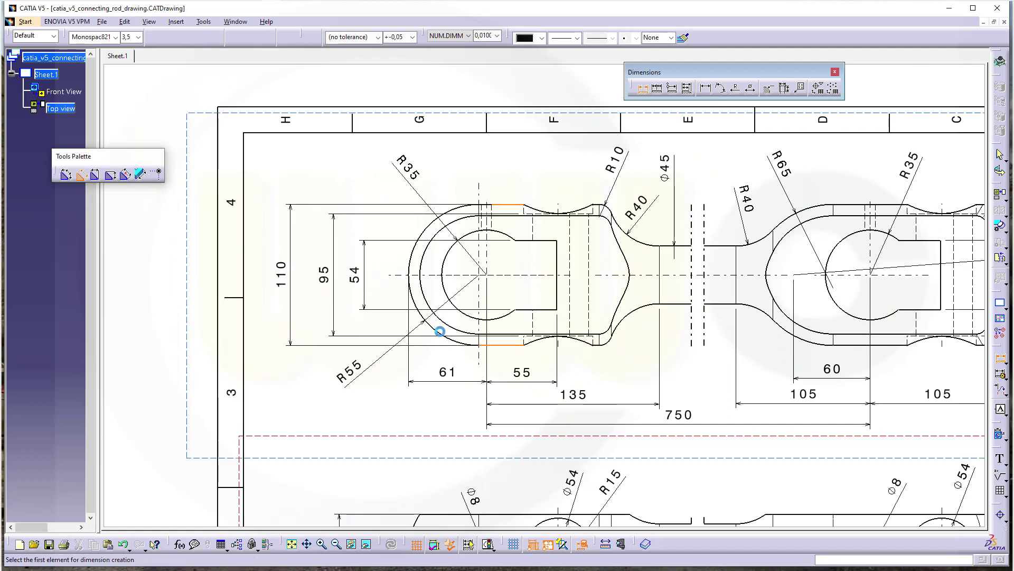
left_click(297, 284)
middle_click_drag(777, 367, 612, 357)
scroll(612, 358, "up", 1)
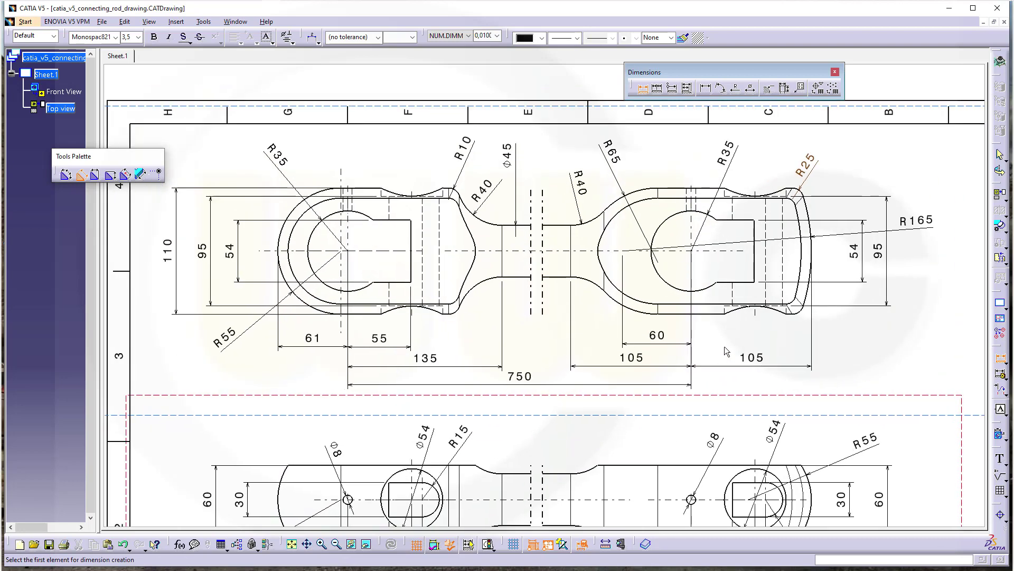
left_click(713, 315)
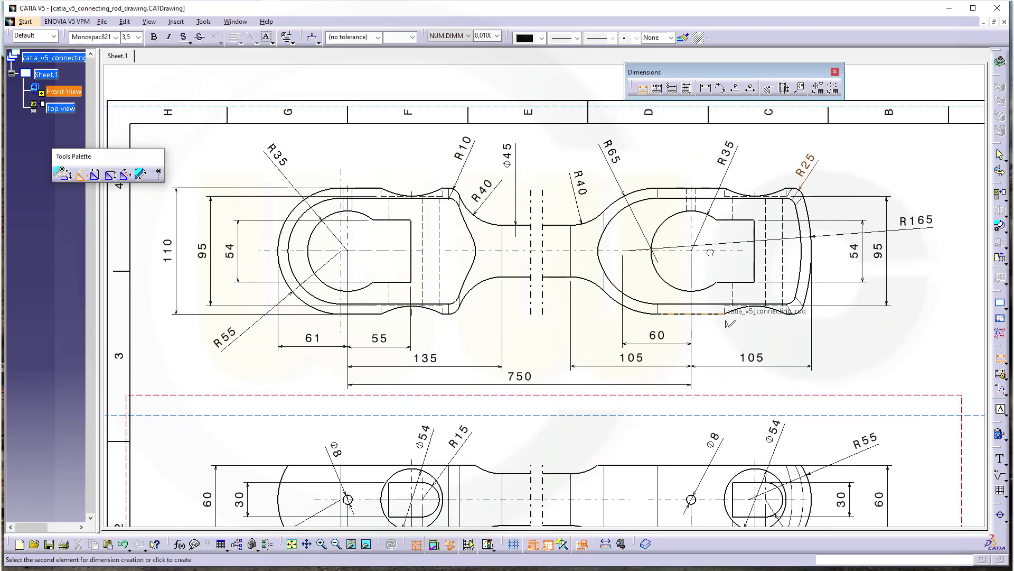
left_click(716, 189)
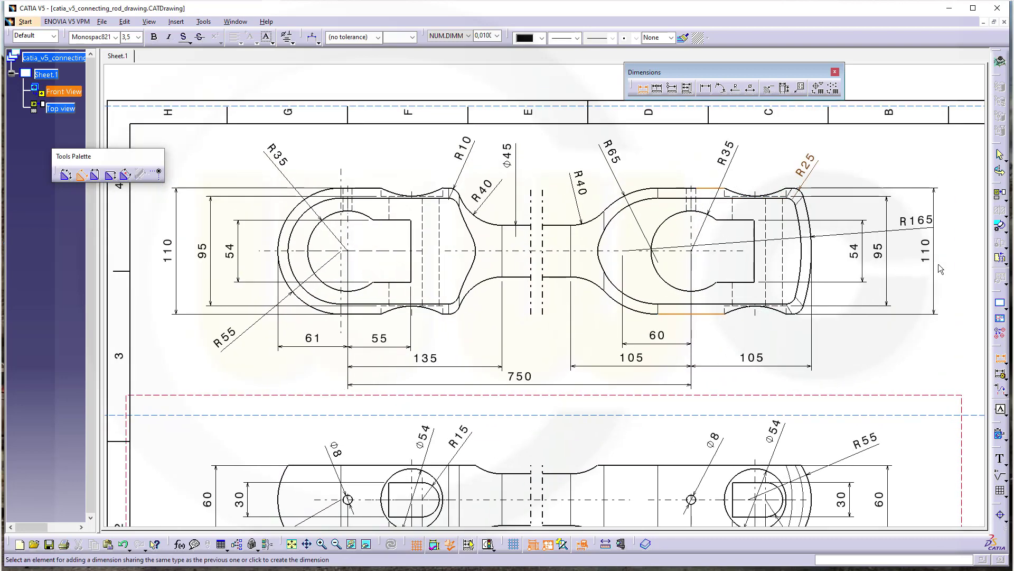
left_click(952, 263)
left_click(904, 355)
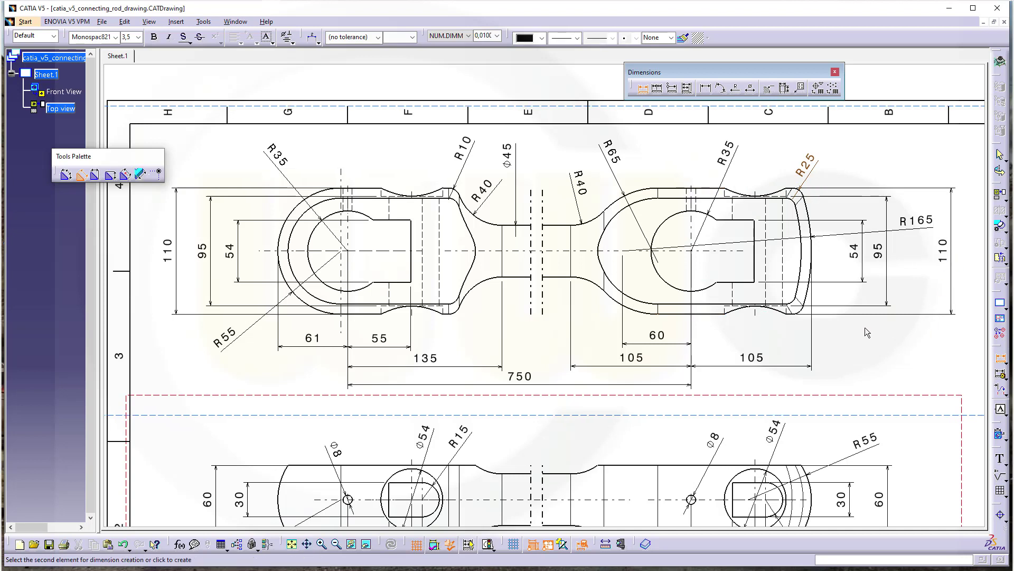